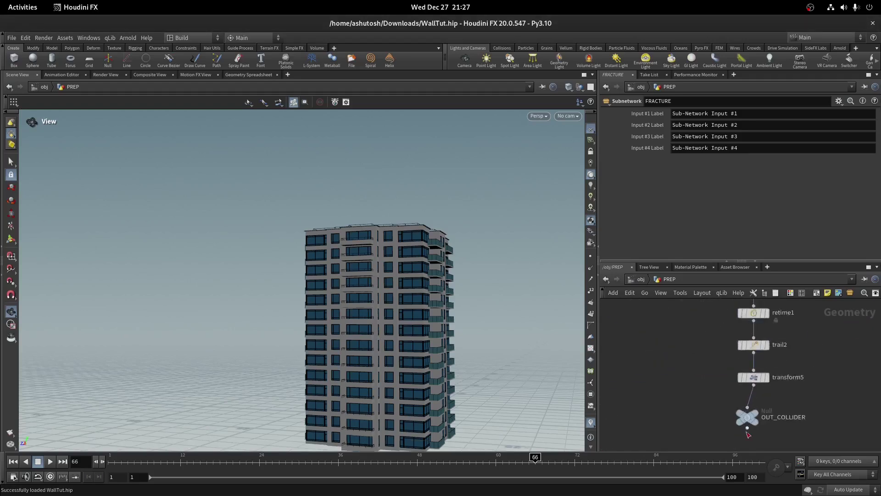
- Display the OUT_COLLIDER null and switch the viewport from wireframe to smooth shading to see the whole character
middle_click_drag(796, 395, 803, 360)
scroll(795, 379, "down", 2)
left_click_drag(728, 360, 775, 388)
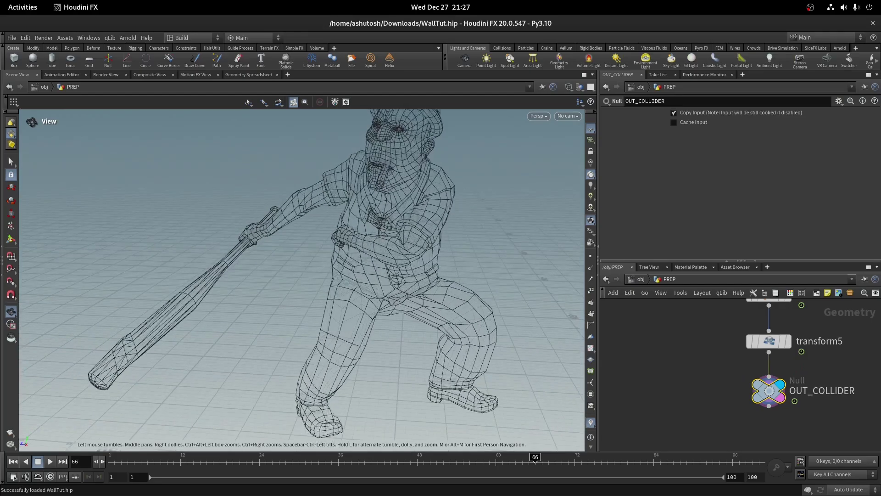
middle_click(769, 390)
key("w")
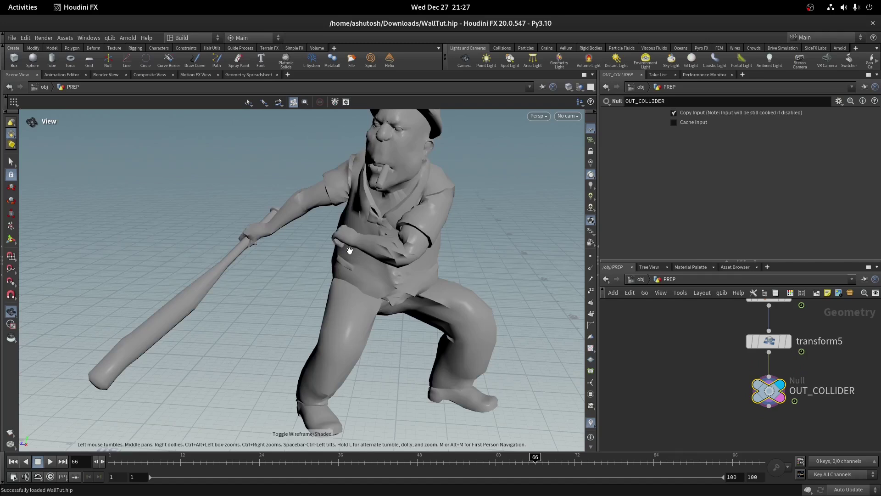
key("shift+w")
key("shift+w")
scroll(671, 357, "down", 3)
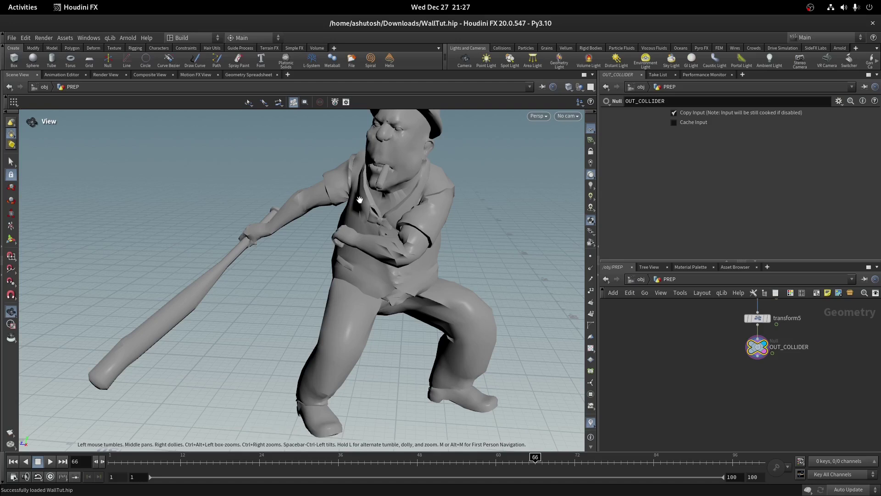
right_click_drag(360, 200, 390, 178)
- Branch a Time Shift node off the OUT_COLLIDER null
left_click_drag(757, 356, 699, 359)
key("Tab")
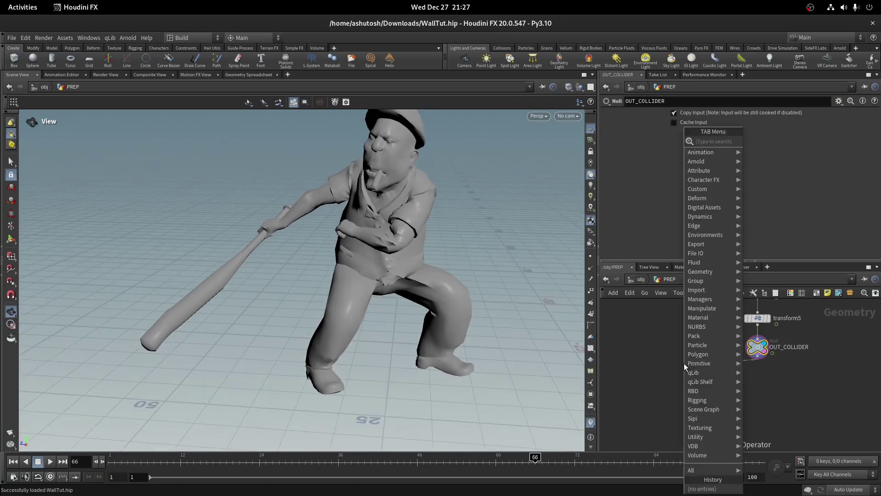
type("time")
key("Down")
key("Return")
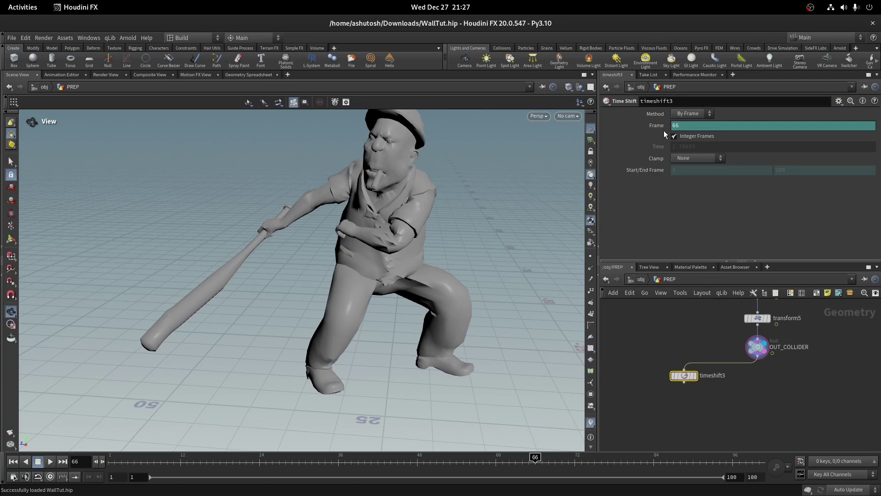
- Set the Time Shift's frame to $FSTART and display the node
left_click(692, 125)
type("START")
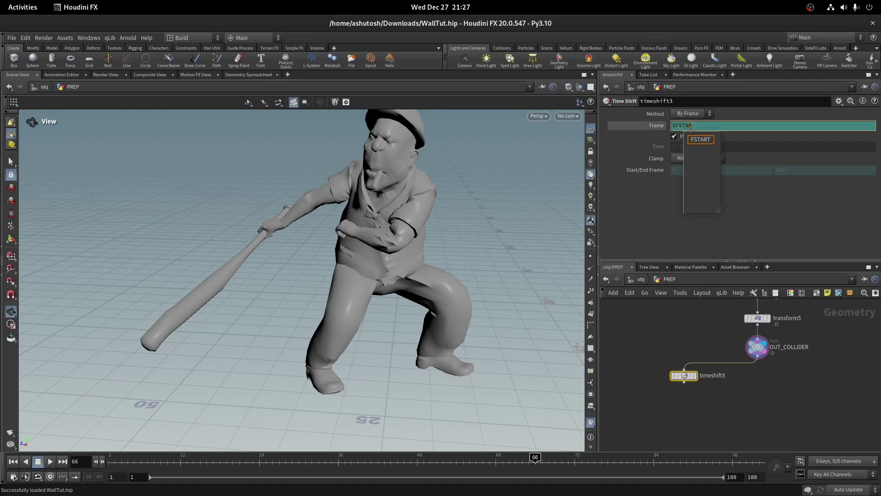
left_click(662, 322)
scroll(662, 322, "up", 2)
left_click(727, 366)
left_click(719, 367)
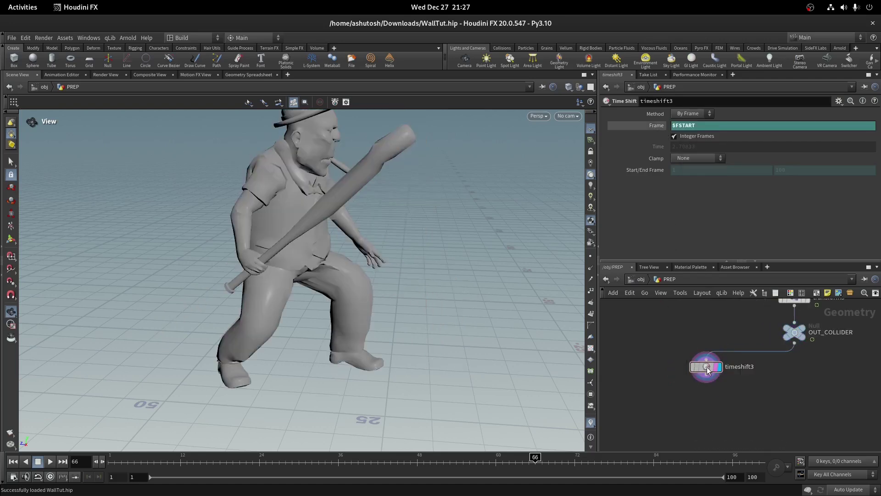
- Add a Scatter node below timeshift3, display it and reduce its forced total count to 28 points
key("Tab")
type("scatter")
key("Return")
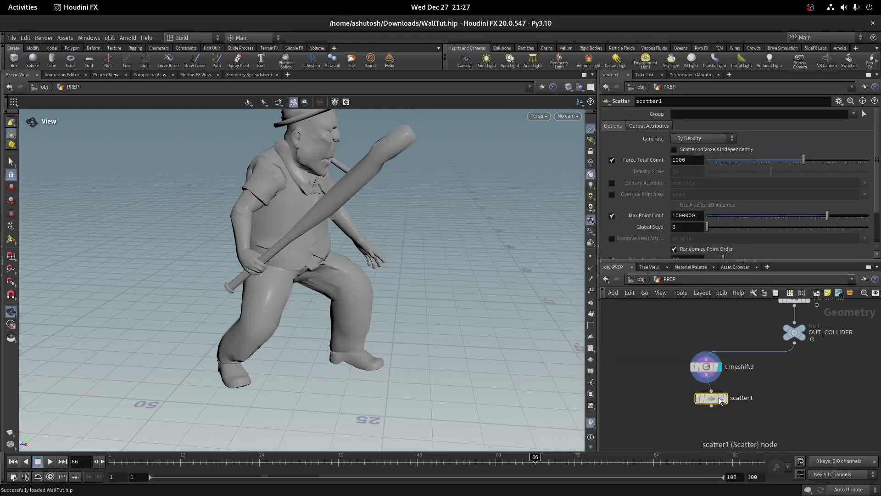
left_click(724, 399)
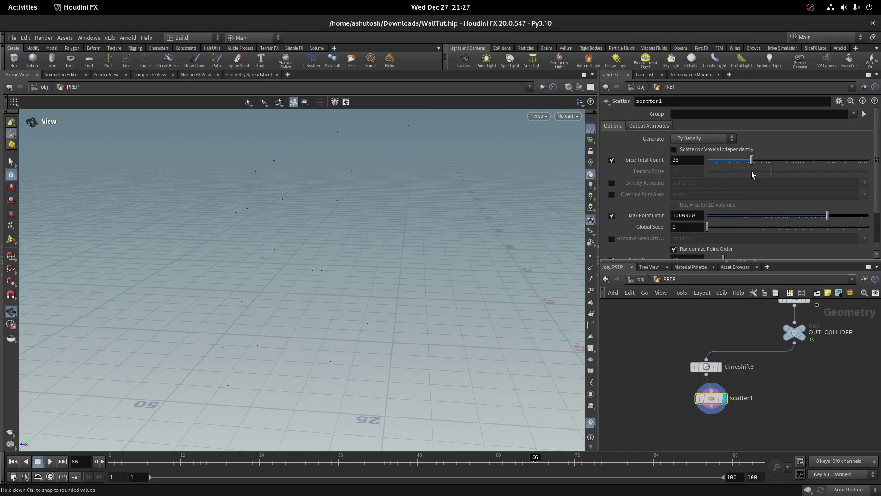
left_click_drag(752, 170, 754, 171)
left_click_drag(367, 253, 298, 193)
scroll(742, 382, "down", 3)
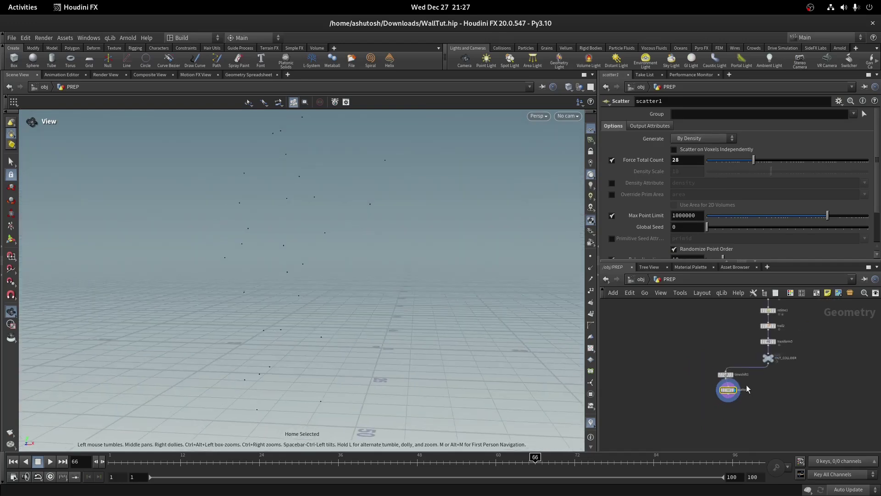
- Add and display a Voronoi Fracture node that takes timeshift3 as geometry and scatter1 as its fracture points
middle_click_drag(732, 407, 788, 372)
scroll(788, 371, "up", 1)
key("Tab")
type("voro")
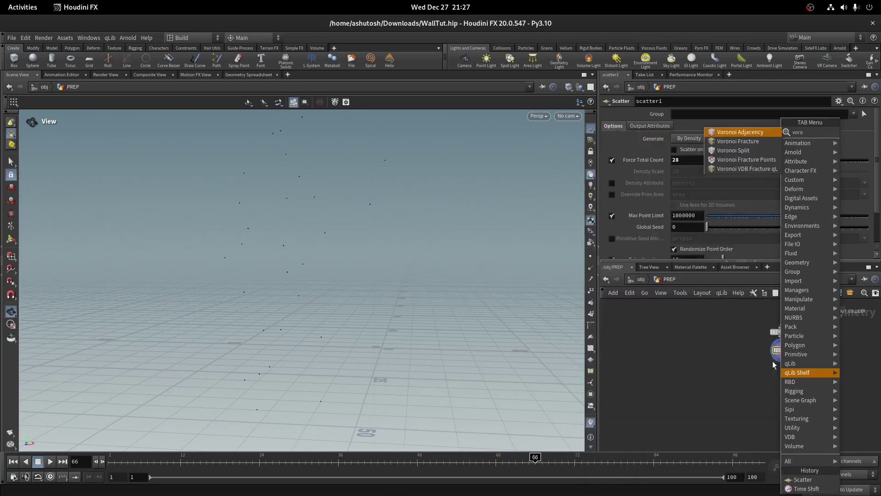
key("Down")
key("Return")
left_click(770, 368)
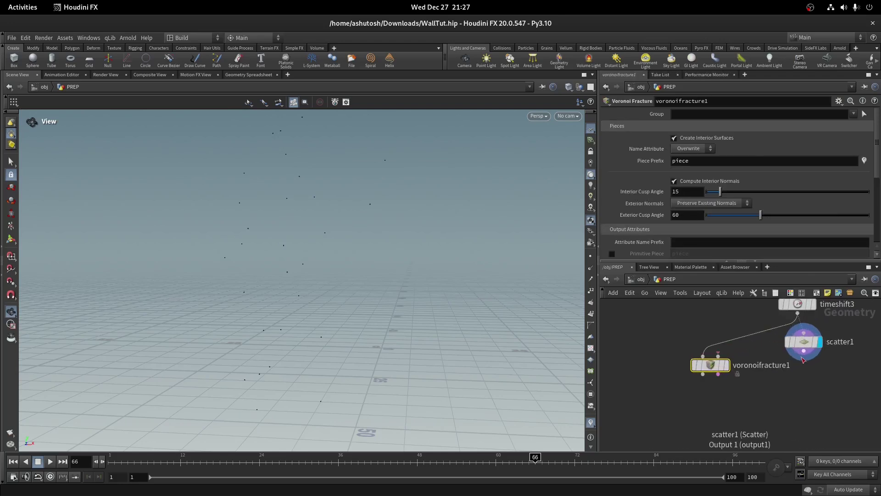
left_click(729, 366)
left_click(725, 365)
key("space+g")
left_click_drag(478, 303, 211, 162)
- Preview the fractured pieces with a temporary Exploded View node and delete that node
key("Tab")
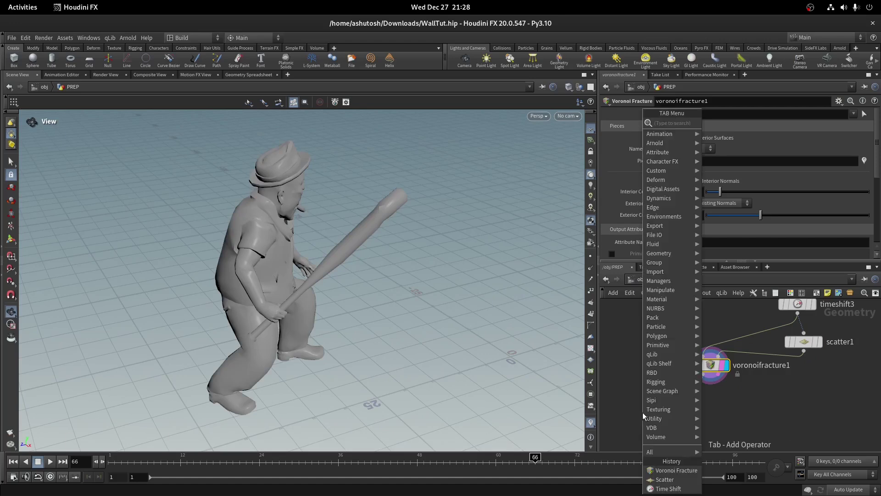
type("ex")
key("Return")
left_click(643, 412)
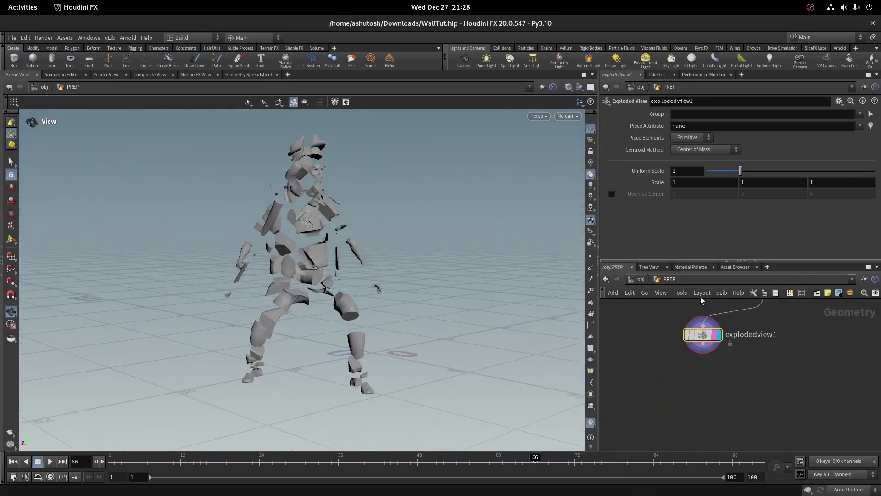
key("Delete")
- Append a Convex Decomposition node to voronoifracture1 and display its convex hulls on the character
middle_click_drag(777, 328, 741, 368)
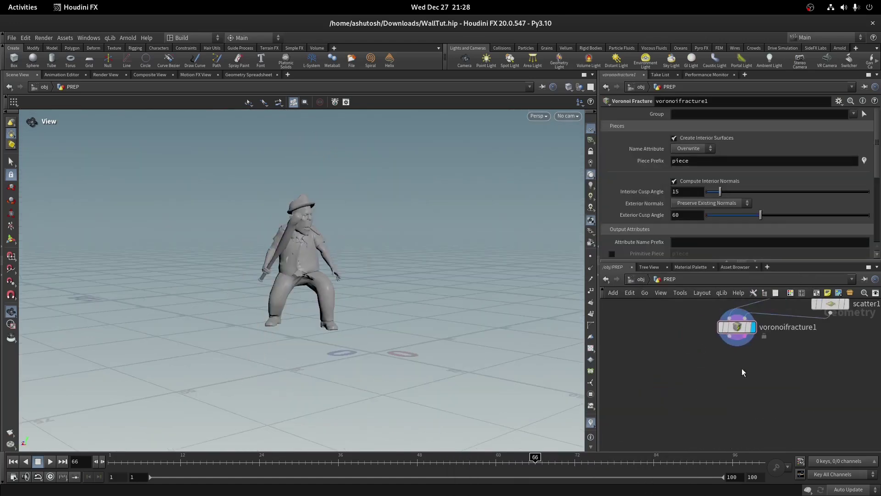
scroll(736, 354, "up", 2)
left_click(726, 331)
left_click(721, 370)
type("conve")
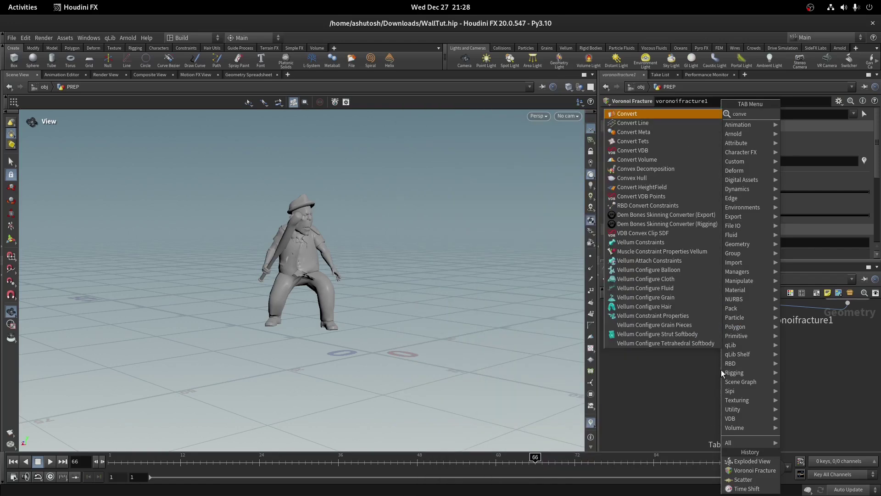
key("Down")
key("Down")
key("Down")
key("Down")
key("Down")
key("Return")
left_click(721, 370)
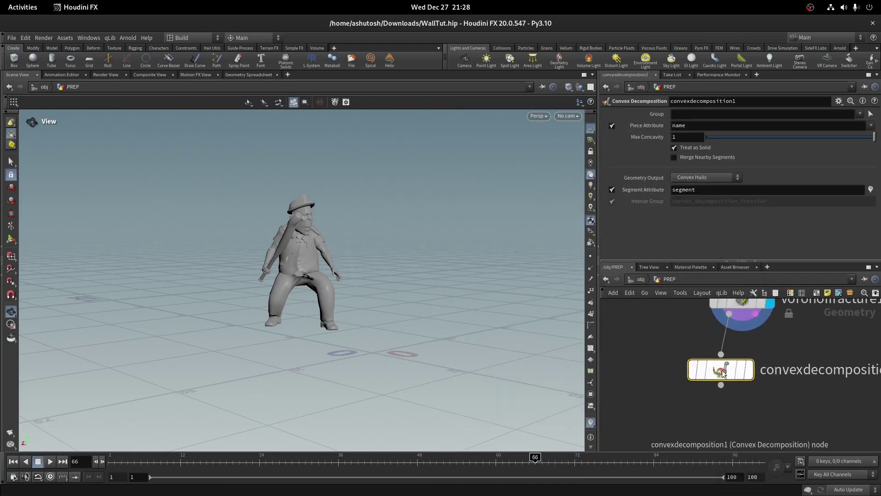
scroll(255, 238, "up", 5)
left_click_drag(255, 238, 321, 172)
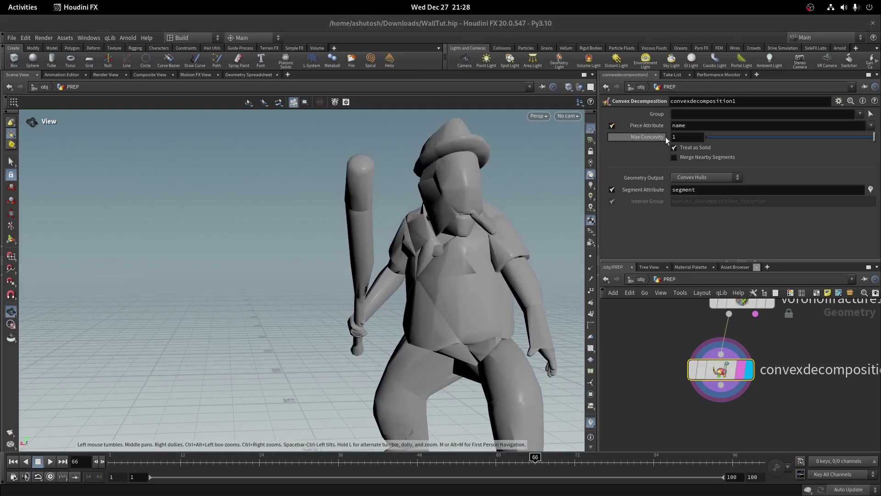
- Set the convex decomposition's Max Concavity to .35 and check the resulting hulls at frame 5
mouse_move(660, 138)
type(".35")
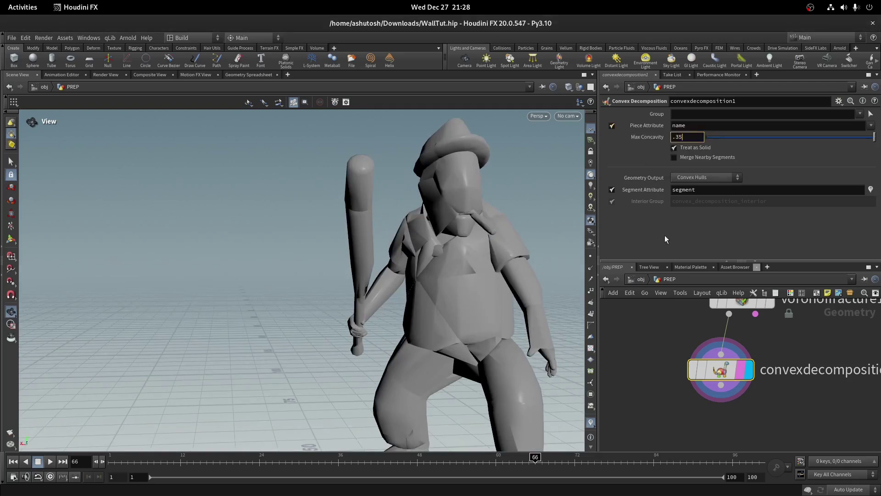
key("Return")
mouse_move(488, 228)
left_mouse_down()
mouse_move(395, 233)
mouse_move(397, 258)
mouse_move(420, 252)
left_mouse_up()
key("w")
key("w")
left_click_drag(224, 461, 134, 461)
- Add a Point Deform node and connect convexdecomposition1 to its first input
scroll(709, 411, "down", 3)
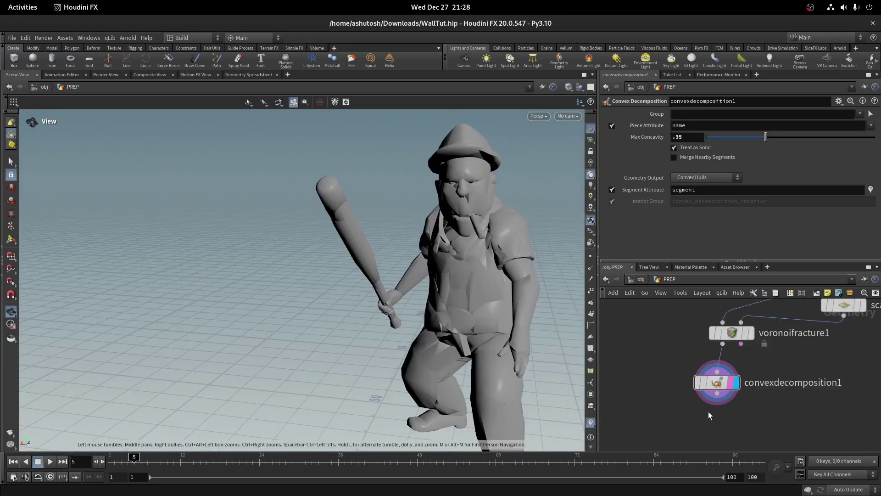
middle_click_drag(768, 381, 756, 358)
key("Tab")
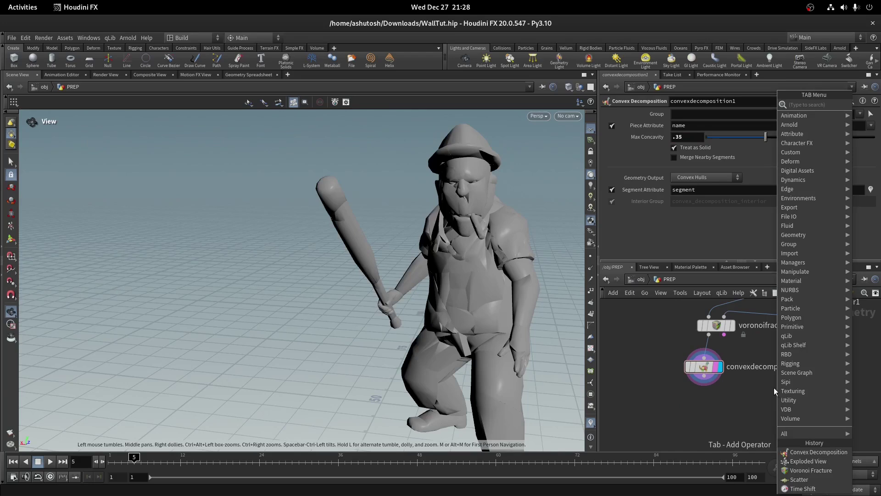
type("p def")
key("Down")
key("Return")
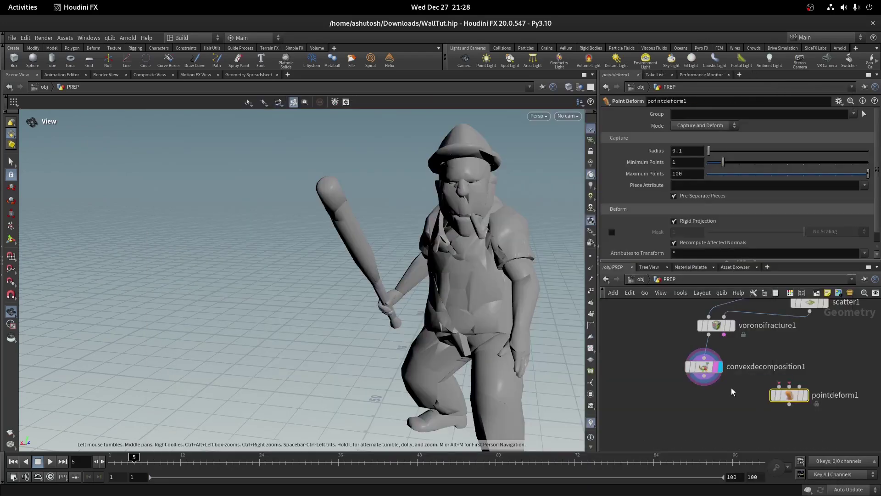
left_click_drag(775, 388, 779, 386)
- Rearrange the fracture nodes and wire timeshift3 into pointdeform1's second input and OUT_COLLIDER into its third
scroll(805, 328, "down", 2)
middle_click_drag(805, 329, 762, 361)
left_click_drag(789, 321, 675, 367)
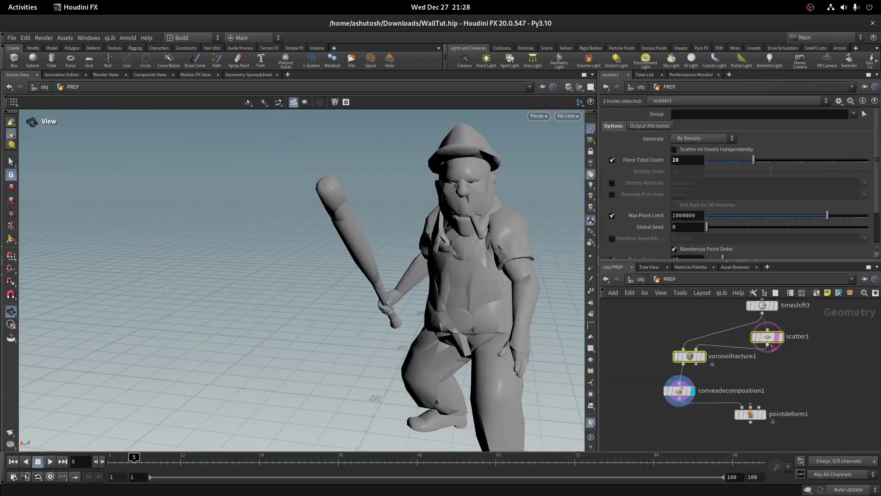
left_click_drag(772, 339, 705, 340)
left_click_drag(761, 312, 754, 383)
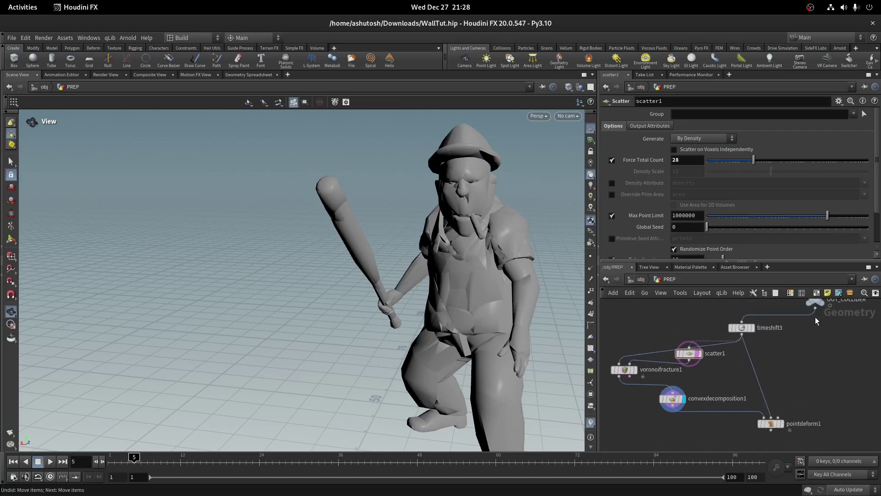
left_click_drag(815, 308, 777, 417)
- Enlarge the network editor over the parameter pane and viewport area, and show node parameters inside the network
left_click_drag(597, 235, 412, 238)
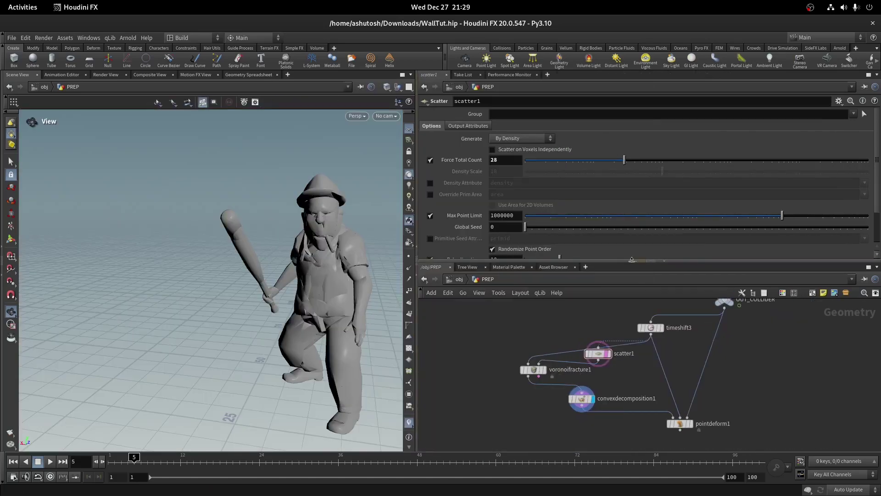
left_click_drag(632, 260, 632, 72)
key("p")
scroll(496, 225, "down", 2)
middle_click_drag(497, 225, 443, 204)
left_click_drag(411, 230, 342, 233)
- Display pointdeform1 and scrub the animation to check how the convex pieces follow the swinging character
scroll(537, 275, "up", 5)
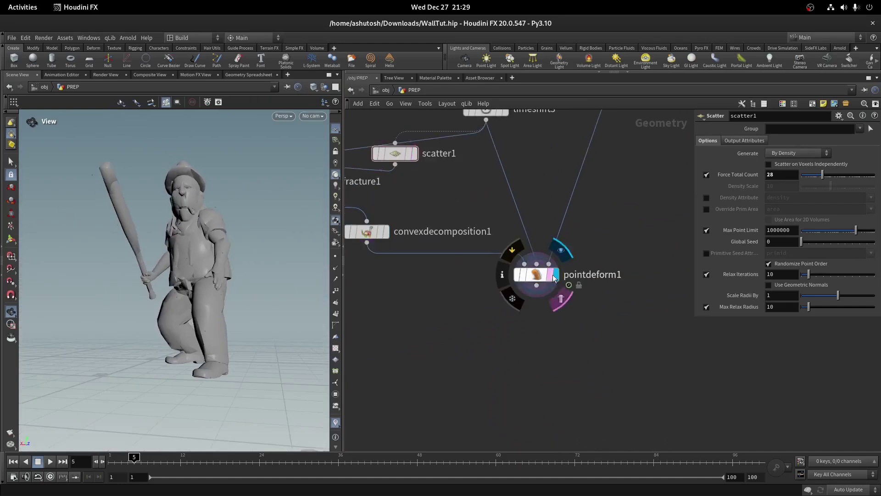
left_click(537, 275)
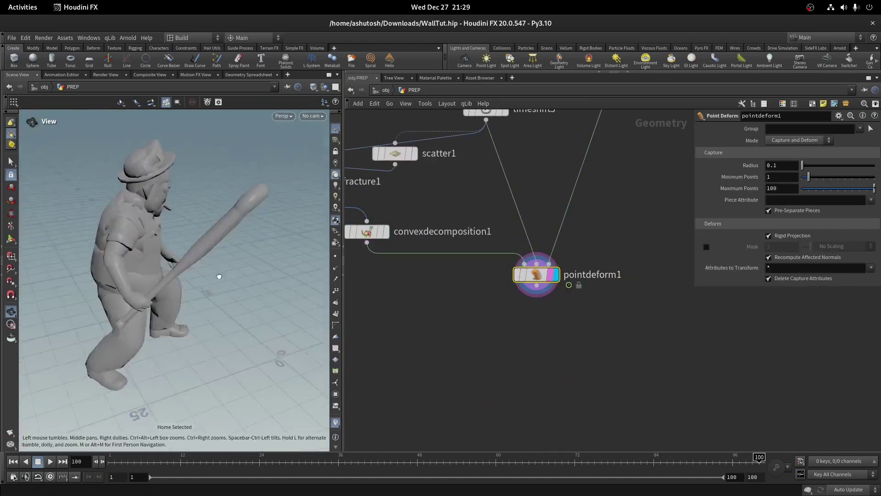
scroll(523, 275, "up", 3)
left_click(523, 277)
key("Escape")
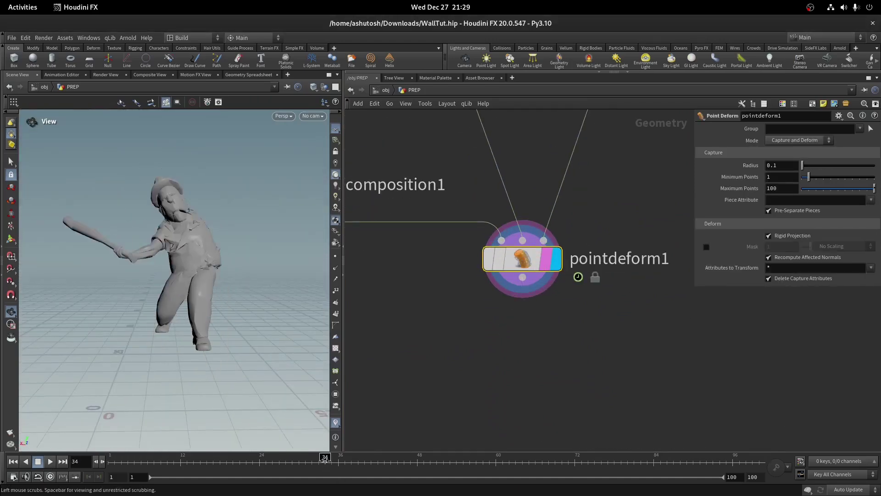
left_click_drag(127, 272, 155, 252)
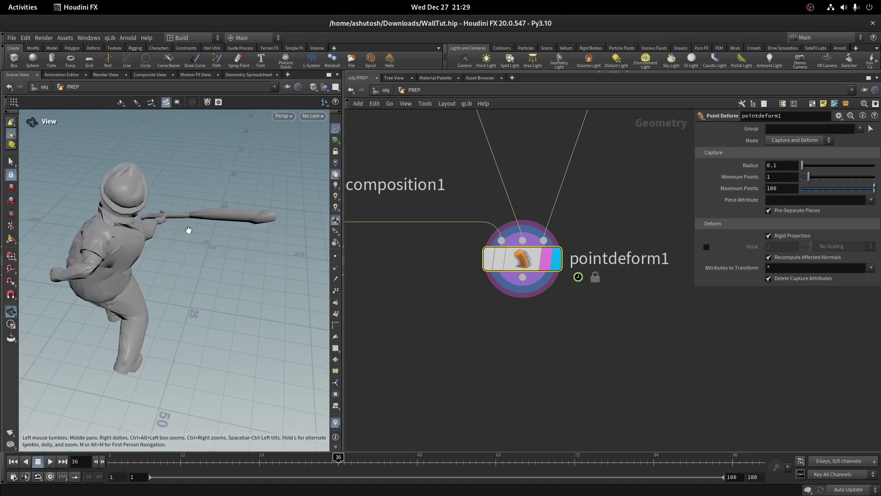
scroll(491, 291, "down", 3)
scroll(565, 296, "up", 3)
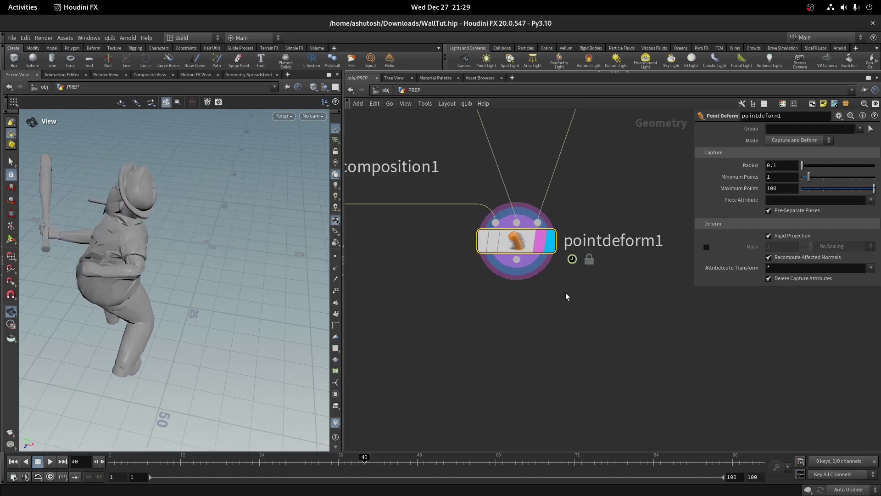
- Append and display a Retime node after pointdeform1 and set its evaluation mode to Shift Range
key("Tab")
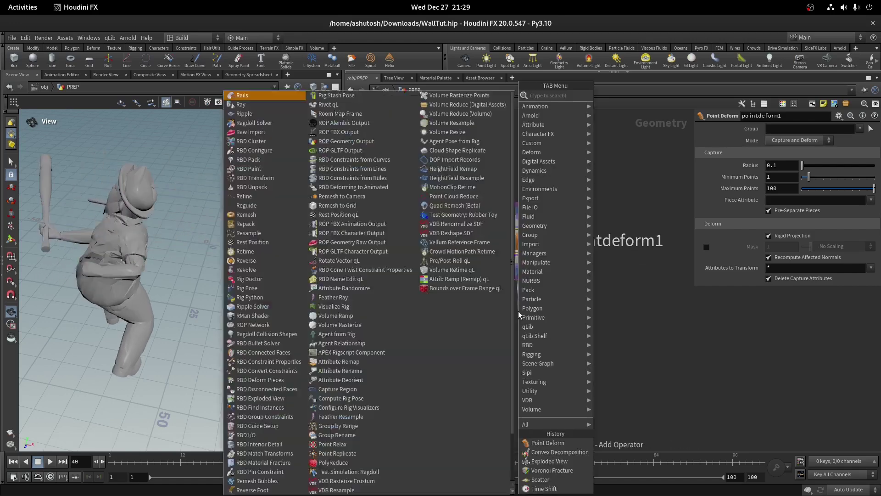
type("retime")
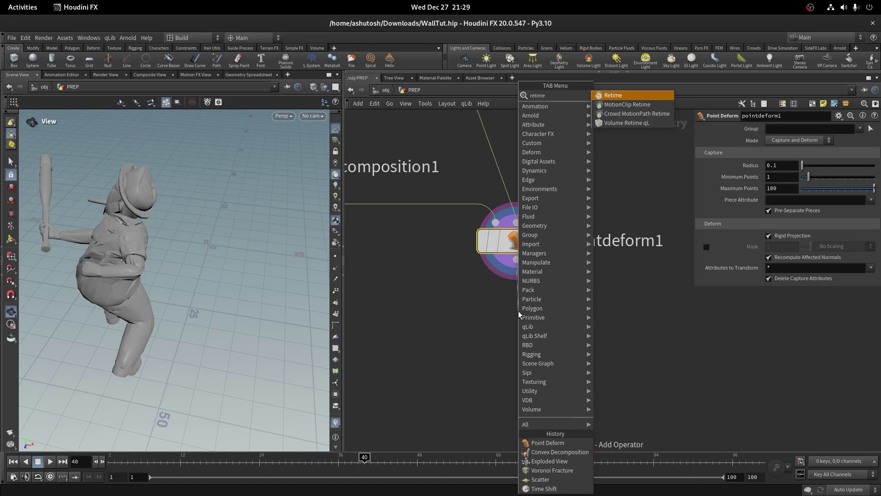
left_click(613, 95)
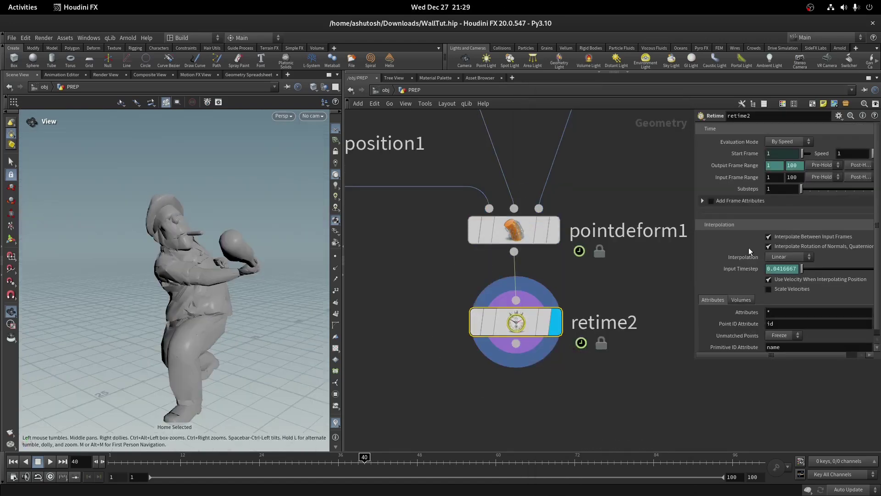
left_click(788, 141)
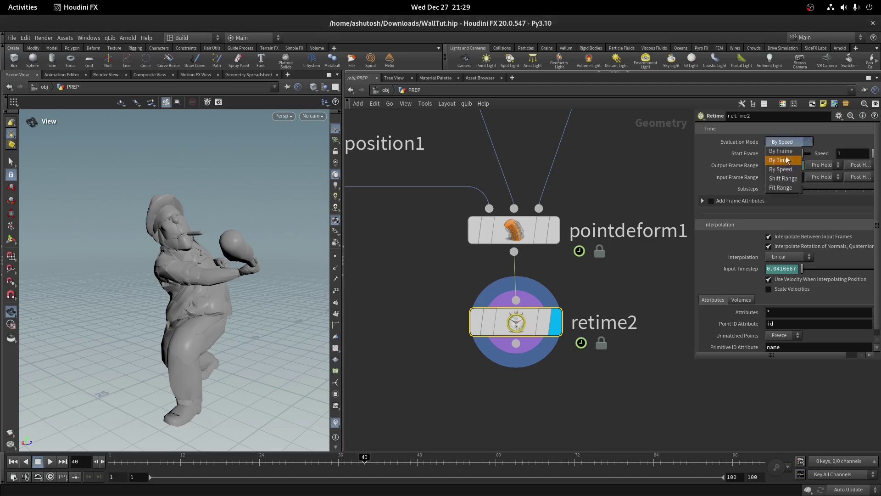
left_click(784, 179)
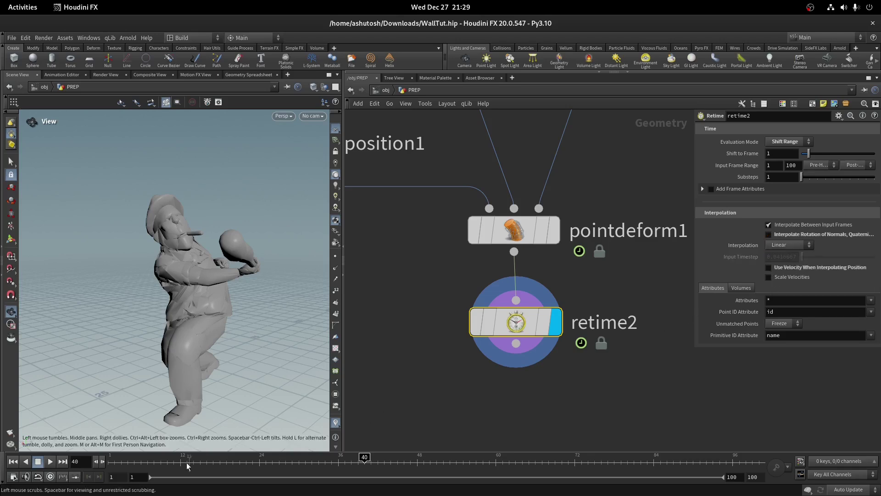
- Scrub and play the animation to check the retimed swing of the convex-piece character
left_click_drag(186, 463, 260, 462)
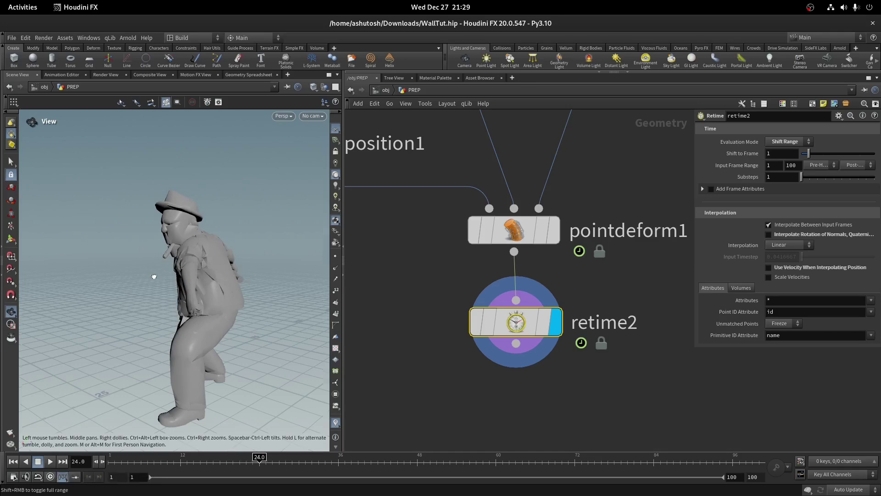
left_click_drag(153, 277, 186, 269)
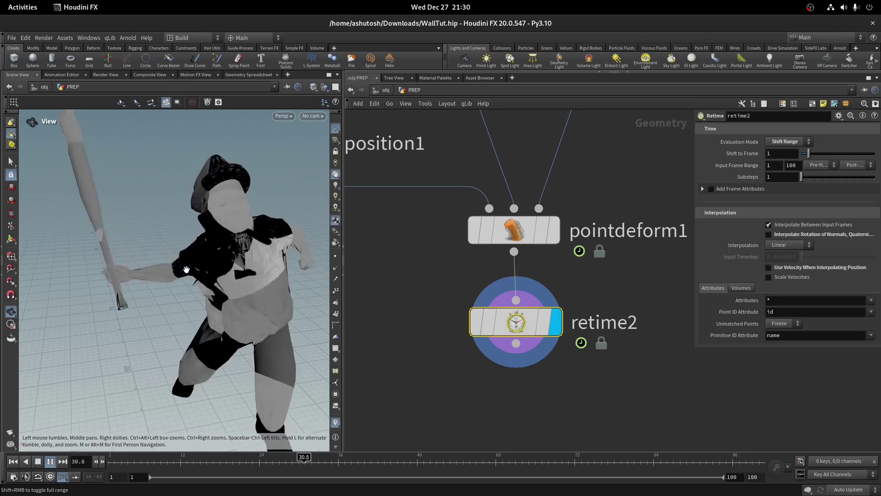
key("Up")
- Append a Normal node after retime2 and display it
left_click(545, 298)
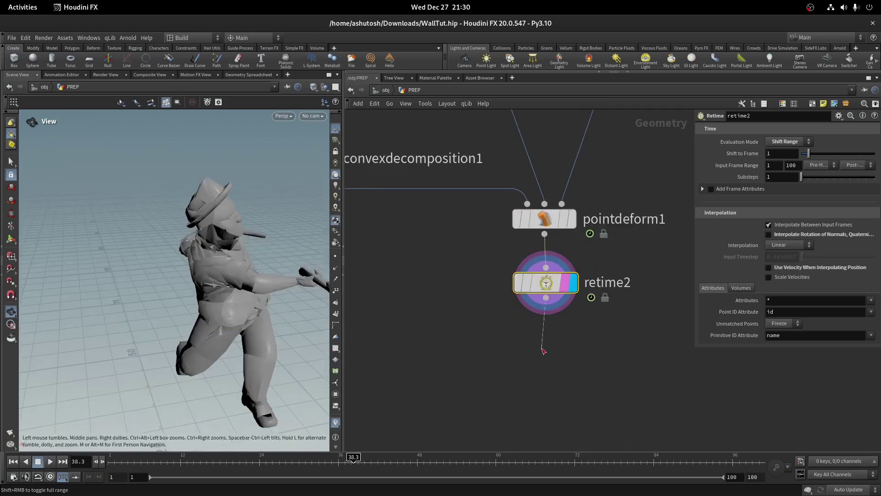
key("Tab")
type("n")
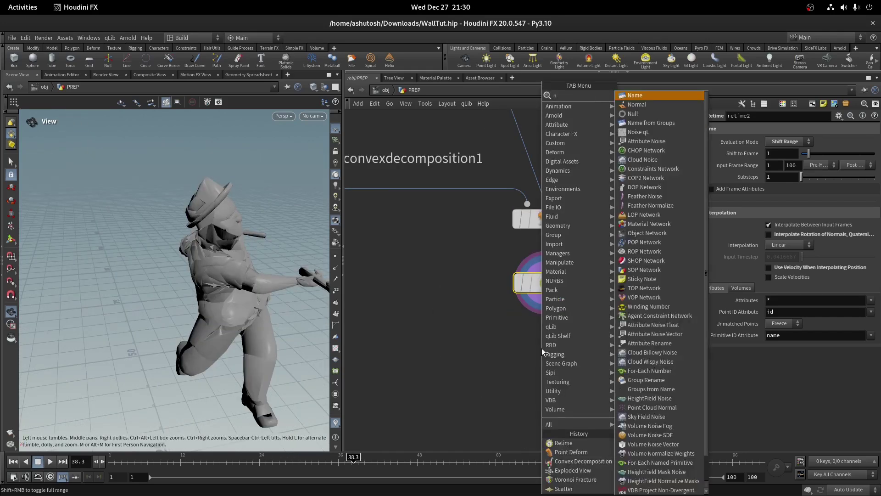
type("o")
key("Return")
left_click(541, 348)
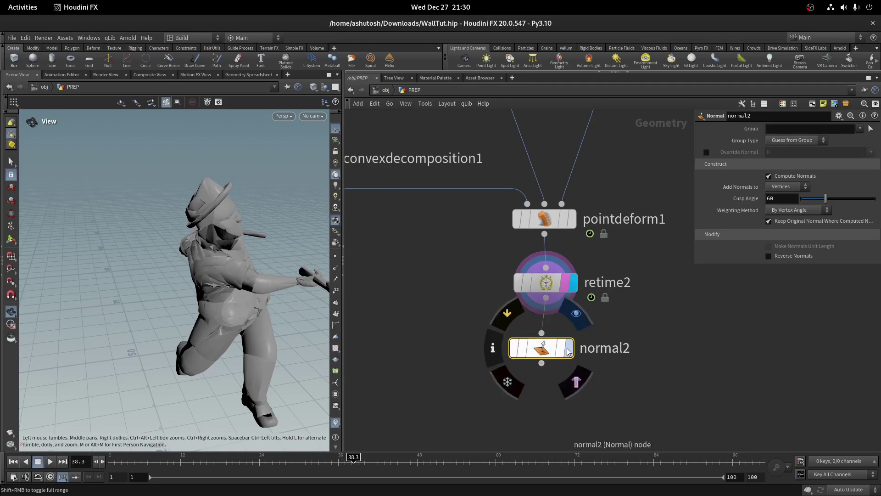
left_click_drag(568, 352, 572, 338)
- Append a Null after normal2 and name it ANIM
left_click(546, 350)
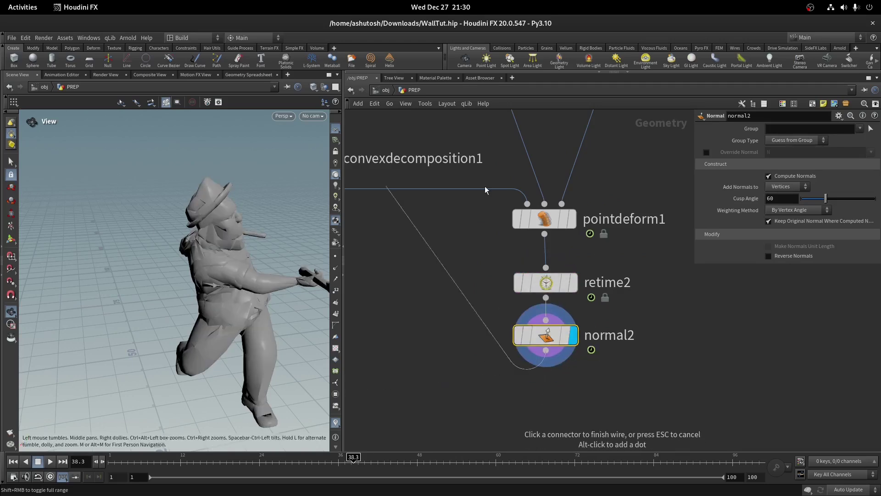
left_click_drag(257, 322, 128, 285)
key("Tab")
type("null")
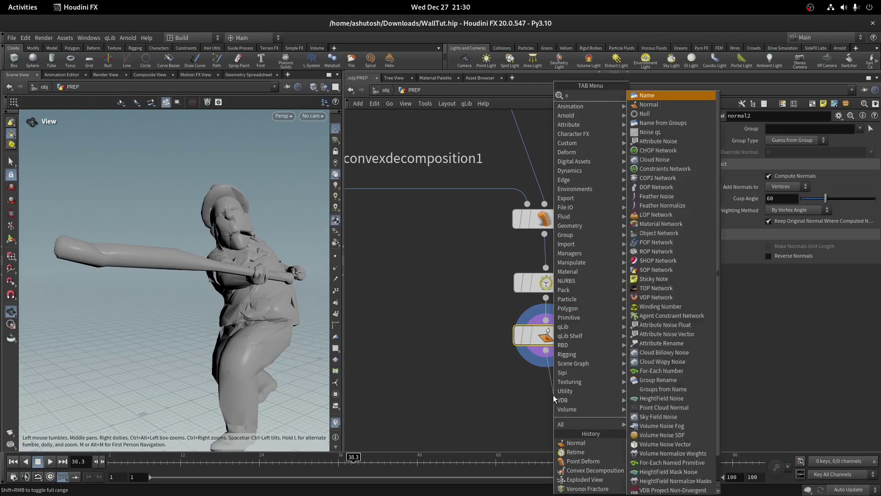
key("Return")
left_click(553, 395)
scroll(561, 399, "up", 2)
double_click(611, 407)
type("ANI")
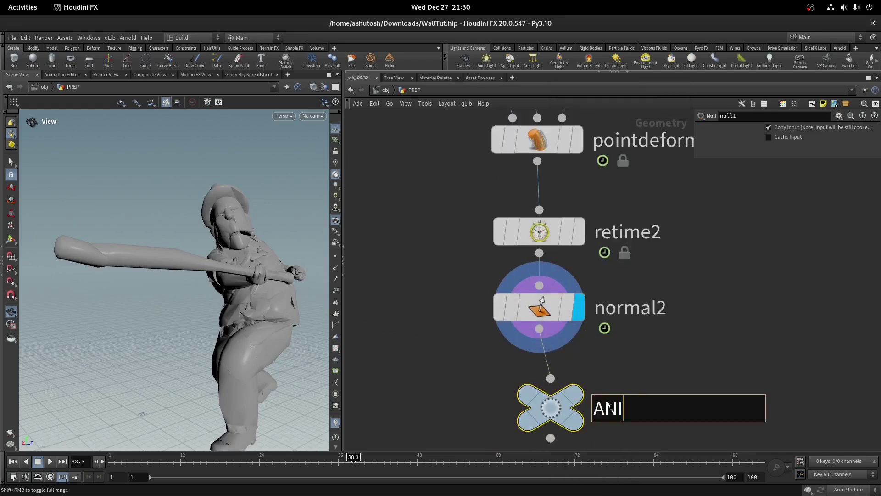
type("M")
key("Return")
- Align the pointdeform1-to-ANIM chain vertically and tidy convexdecomposition1 under voronoifracture1
scroll(657, 338, "down", 5)
left_click_drag(675, 431, 581, 221)
key("a")
left_click_drag(596, 321, 610, 430)
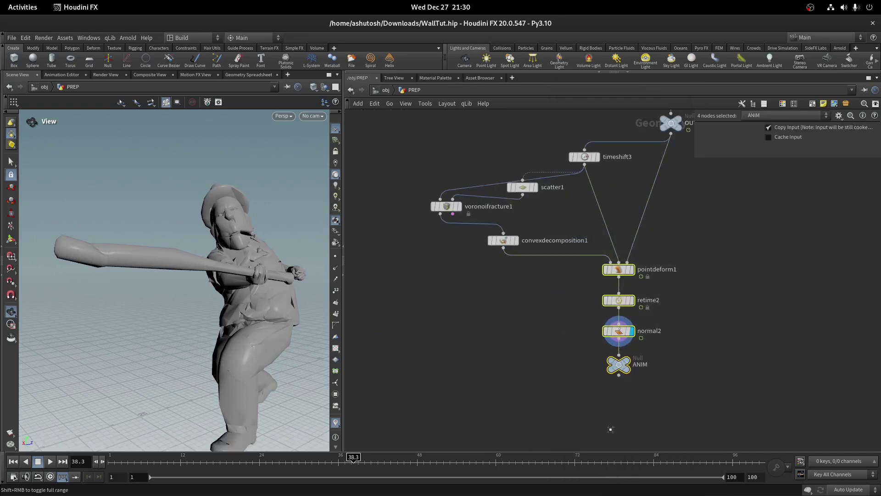
left_click_drag(411, 211, 411, 211)
left_click_drag(503, 240, 446, 237)
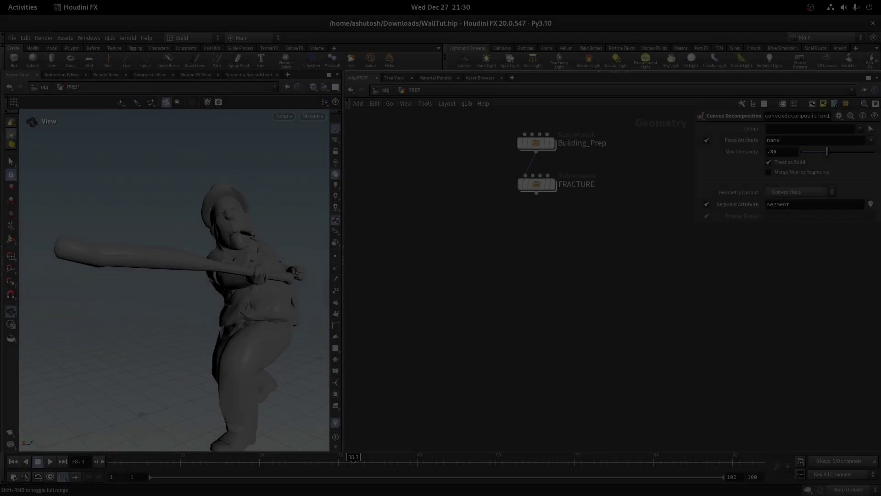
- Append an RBD Unpack node after the FRACTURE subnetwork and display the fractured building
scroll(519, 183, "up", 2)
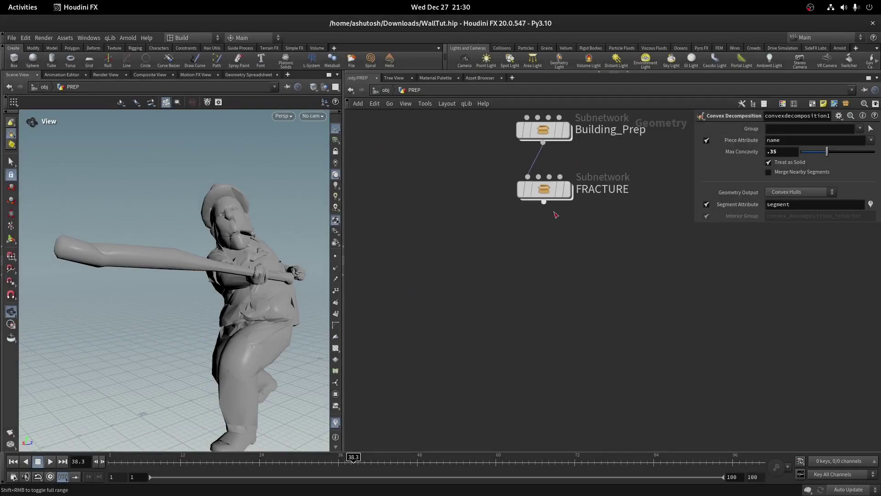
left_click_drag(547, 259, 549, 264)
type("rbdun")
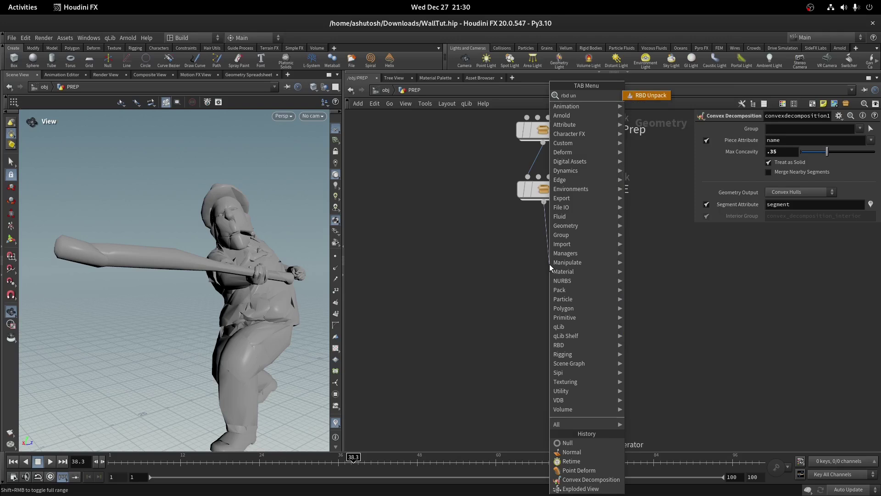
key("Return")
scroll(551, 267, "up", 3)
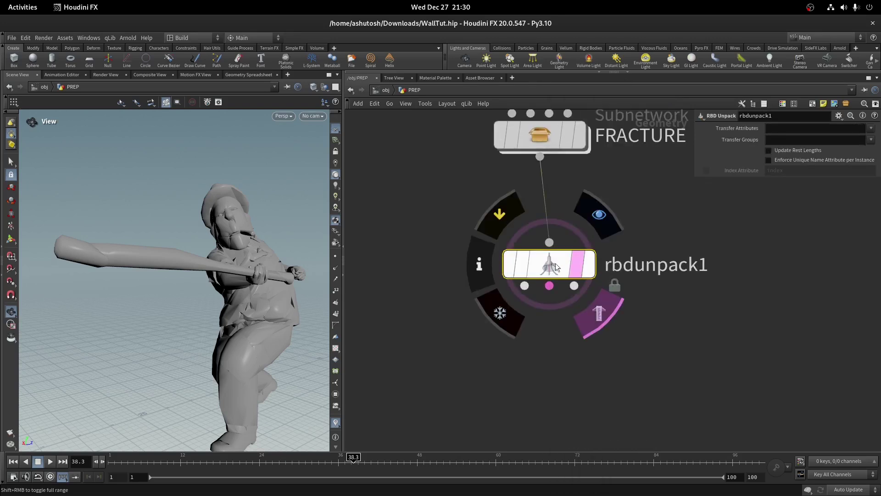
key("r")
left_click_drag(555, 256, 550, 246)
left_click_drag(149, 250, 184, 197)
scroll(190, 238, "up", 3)
key("space+g")
- Add an Attribute VOP wired to rbdunpack1's second output and display it
scroll(614, 302, "down", 2)
middle_click_drag(614, 301, 640, 208)
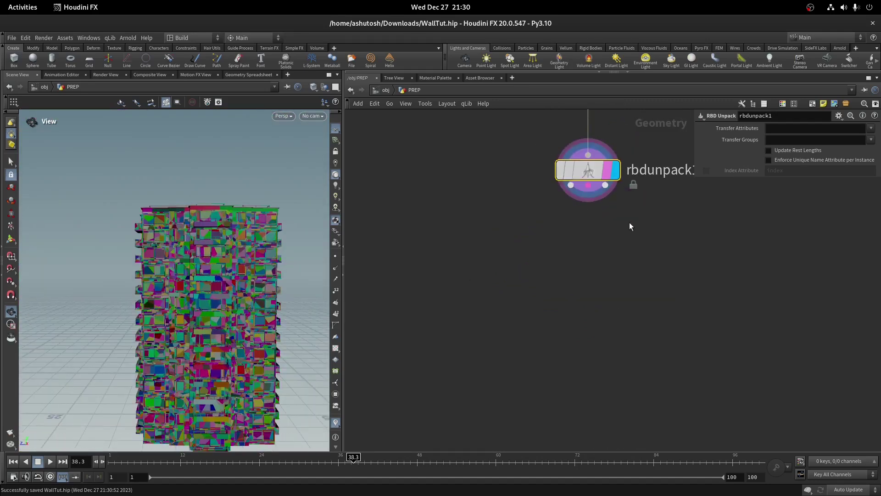
left_click_drag(571, 185, 519, 202)
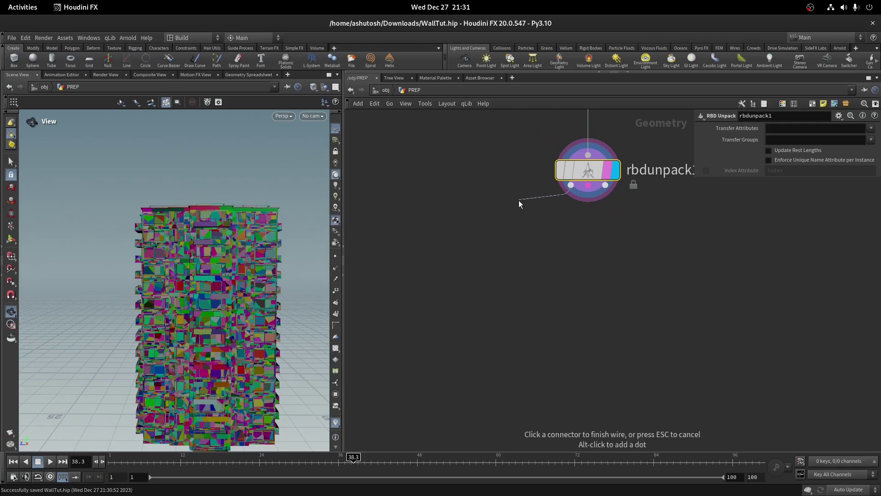
left_click_drag(696, 235, 592, 227)
key("Tab")
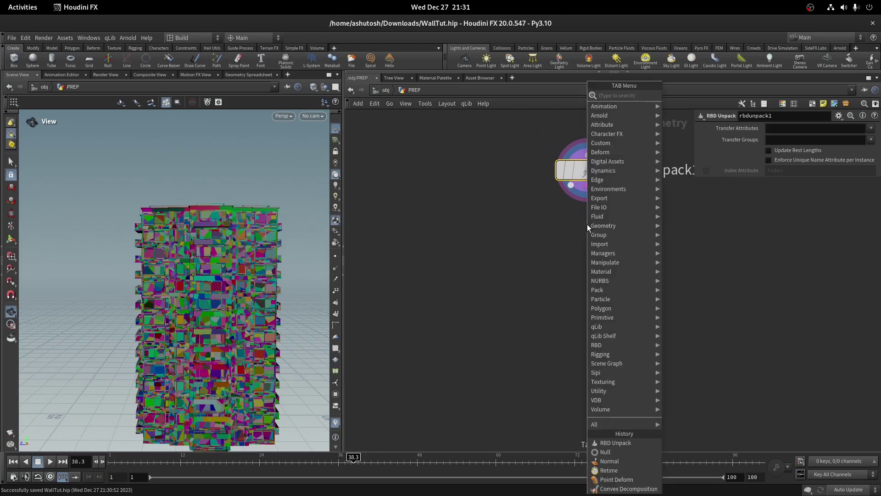
type("at vop")
key("Return")
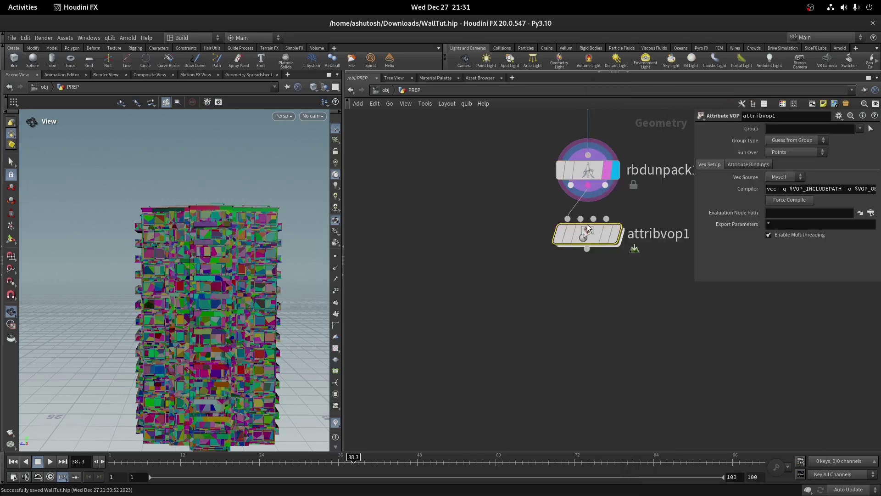
scroll(615, 238, "up", 4)
left_click(590, 211)
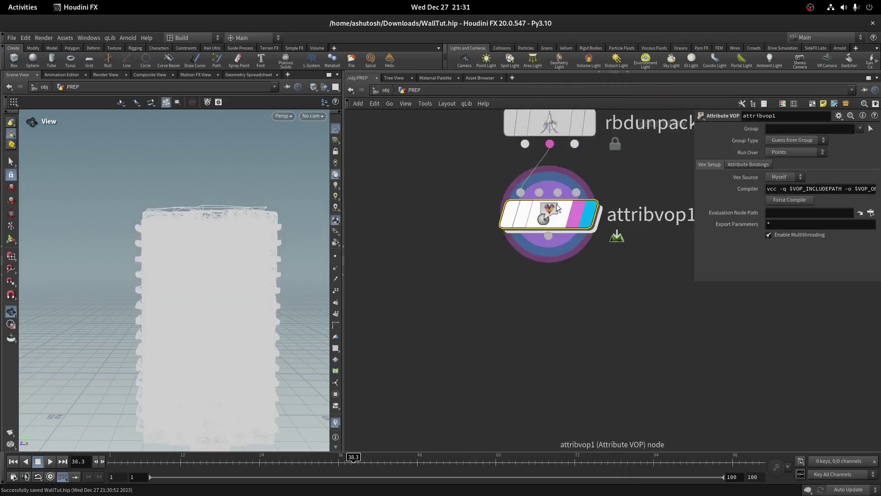
left_click_drag(202, 248, 300, 232)
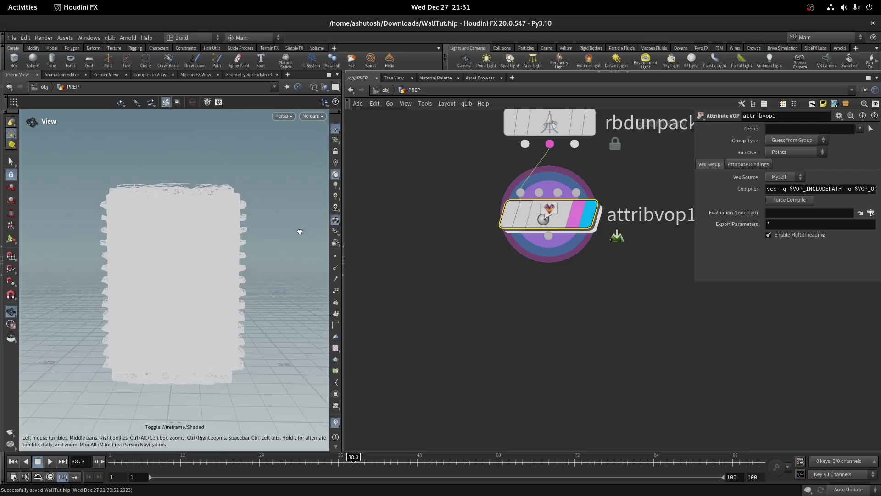
- Inside attribvop1, add a Voronoi Noise node and connect the global P to its pos input
double_click(541, 212)
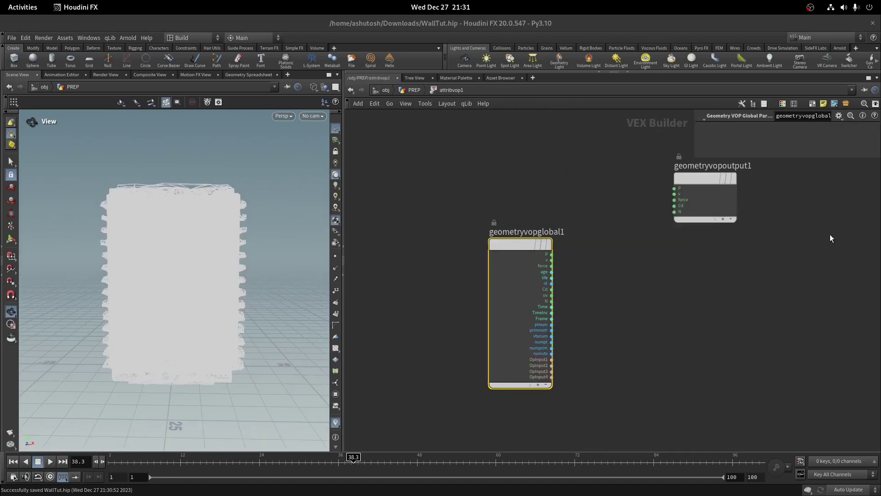
key("Tab")
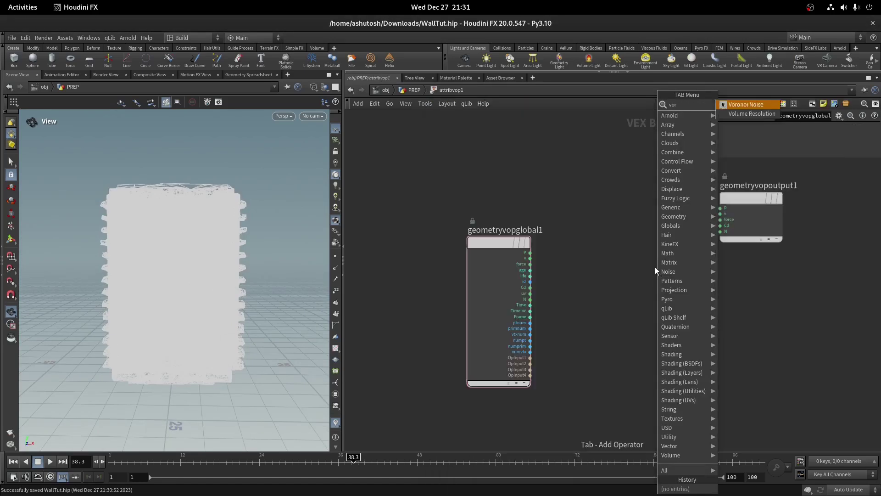
key("Return")
scroll(525, 248, "up", 3)
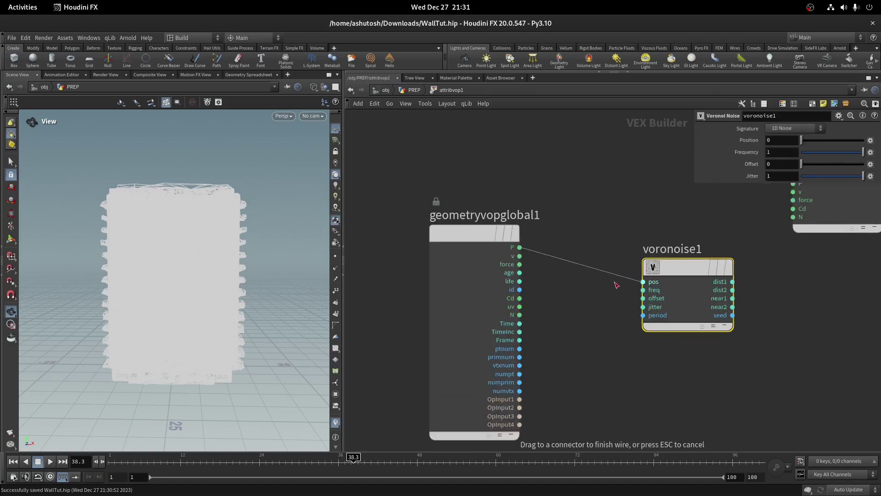
left_click(643, 281)
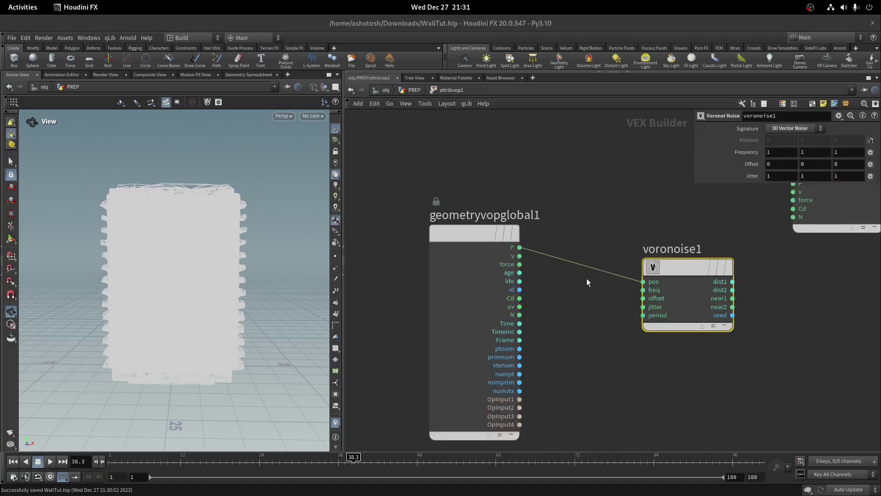
- Promote the freq and offset inputs of the Voronoi Noise as parameters
right_click(643, 290)
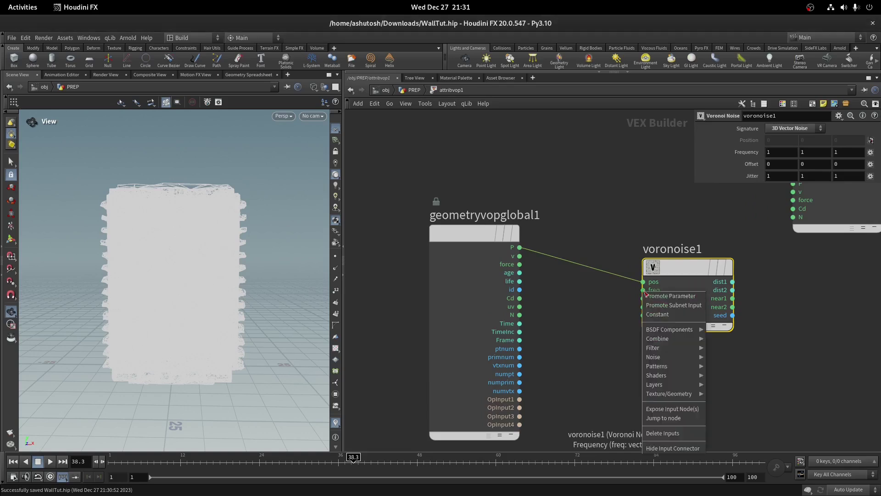
left_click(661, 296)
right_click(643, 298)
left_click(661, 304)
scroll(590, 319, "down", 2)
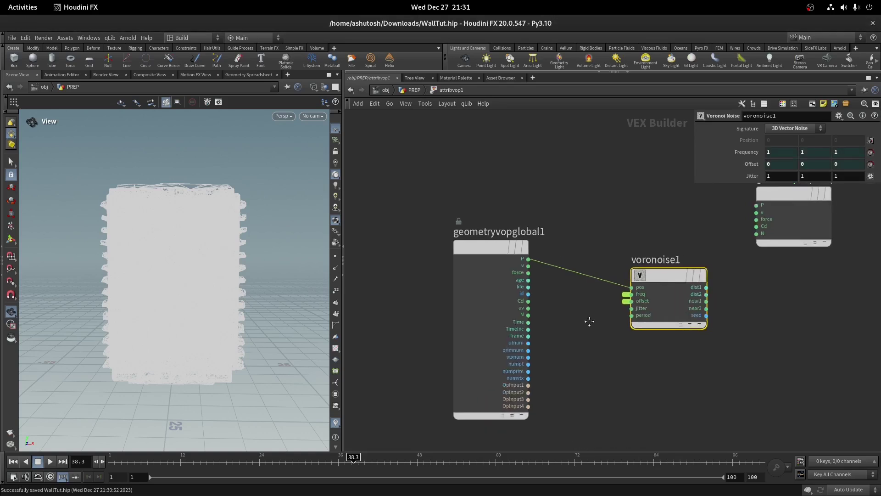
- Add a Random node fed by the Voronoi Noise's seed output
scroll(631, 287, "up", 3)
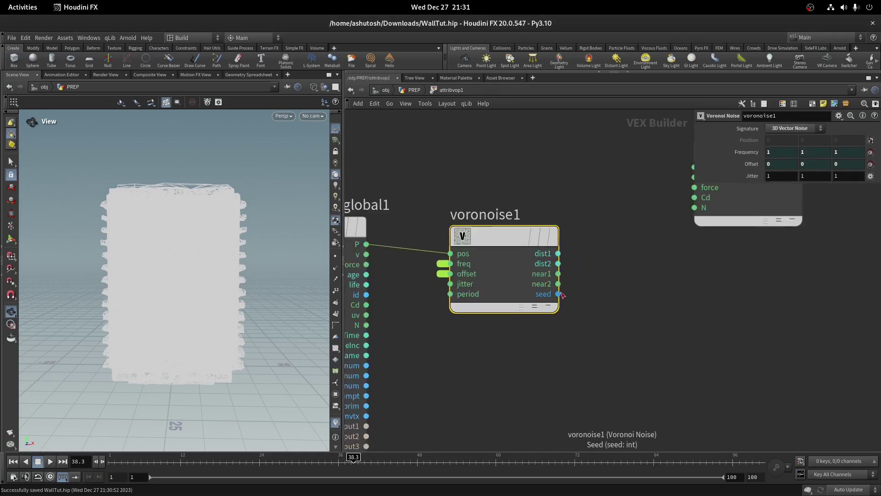
left_click_drag(579, 304, 667, 249)
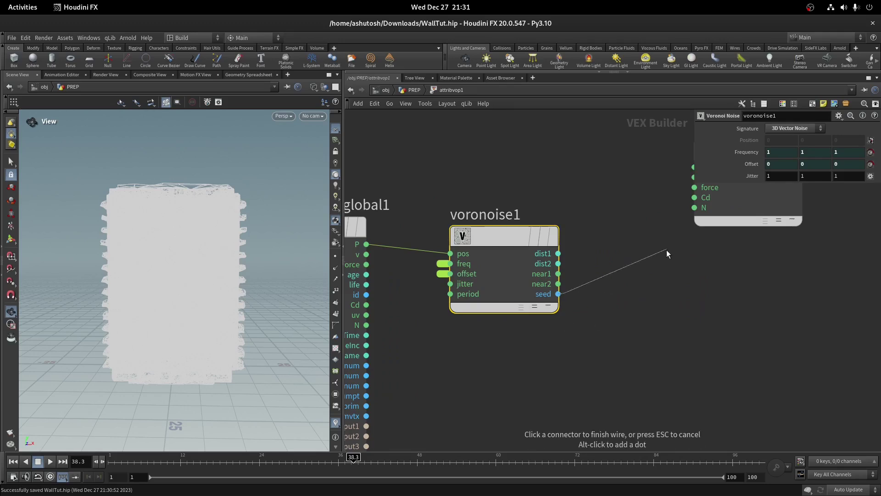
key("Tab")
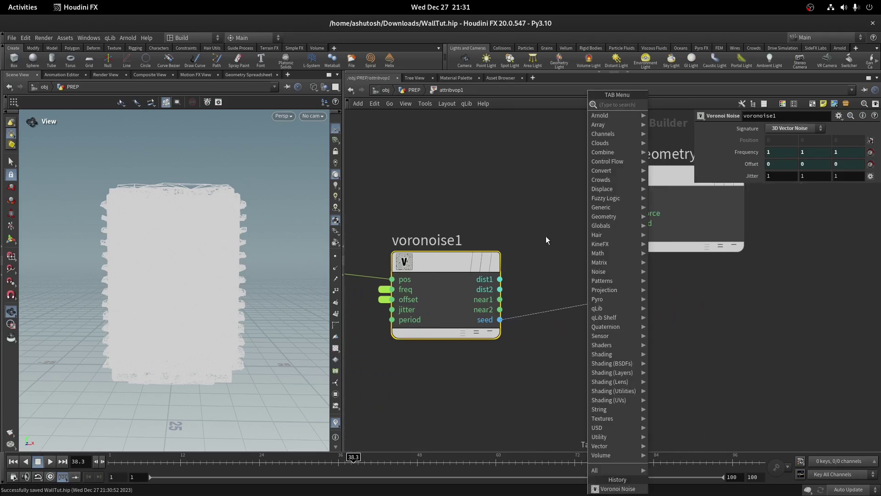
type("random")
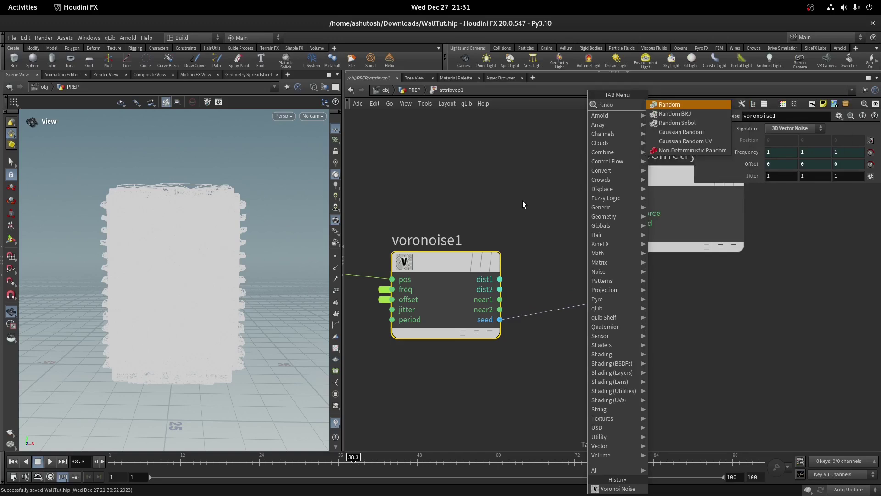
key("Return")
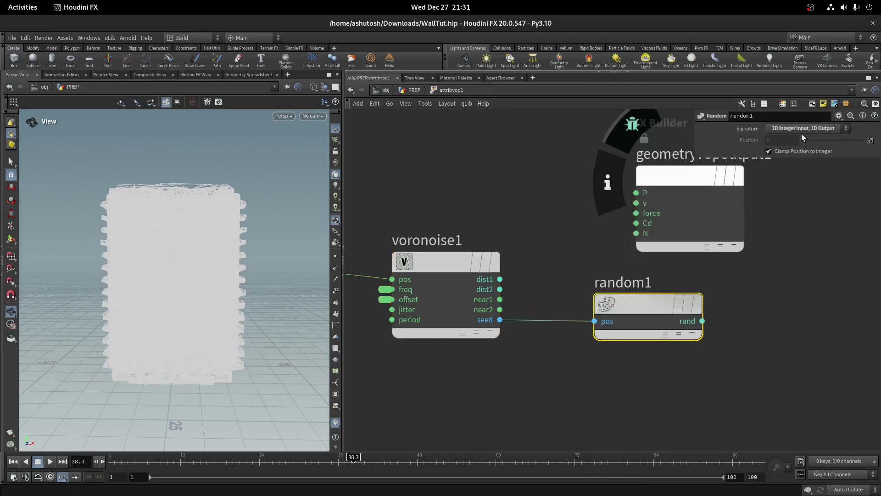
- Set the Random node's signature to 1D Integer Input, 3D Color and connect rand to the output's Cd
left_click(803, 128)
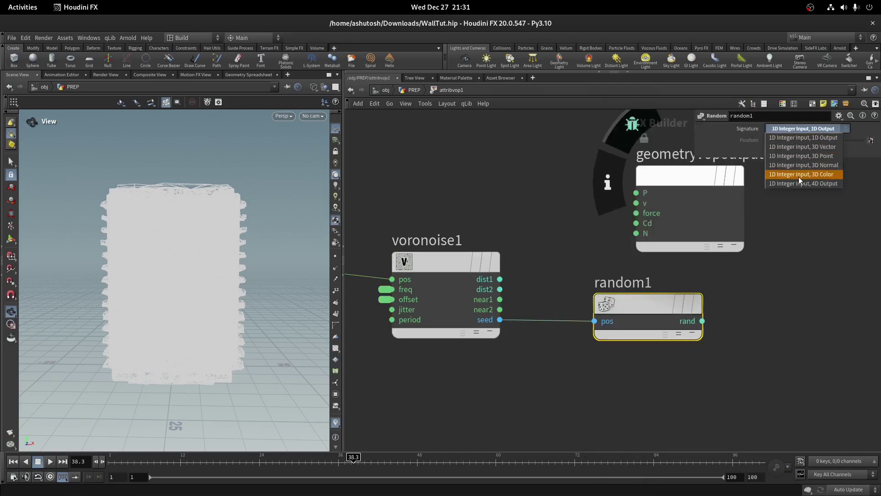
left_click(799, 175)
left_click_drag(619, 224, 635, 223)
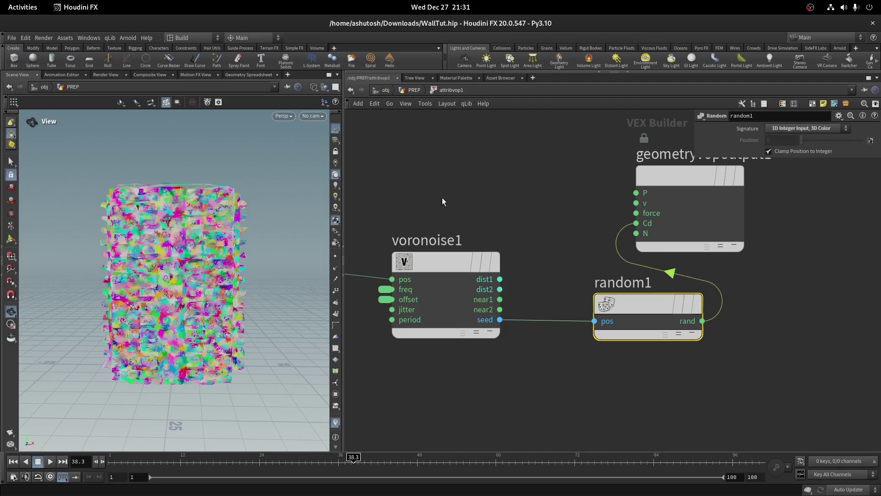
- Return to the PREP network, set attribvop1's Frequency to 0.4 on all three components, and inspect the coloured clusters
scroll(83, 211, "up", 4)
left_click_drag(124, 207, 234, 199)
middle_click_drag(445, 187, 536, 154)
right_click_drag(183, 216, 108, 247)
left_click(218, 102)
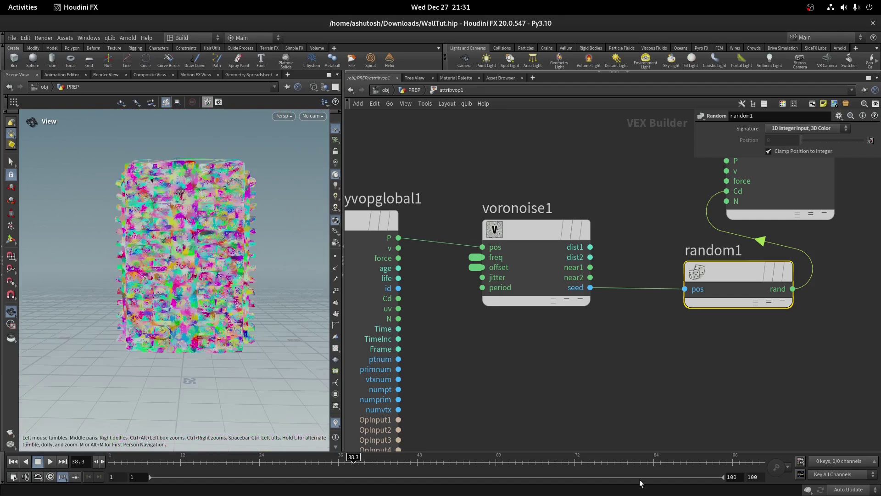
left_click(517, 231)
left_click(413, 90)
middle_click_drag(734, 286, 514, 306)
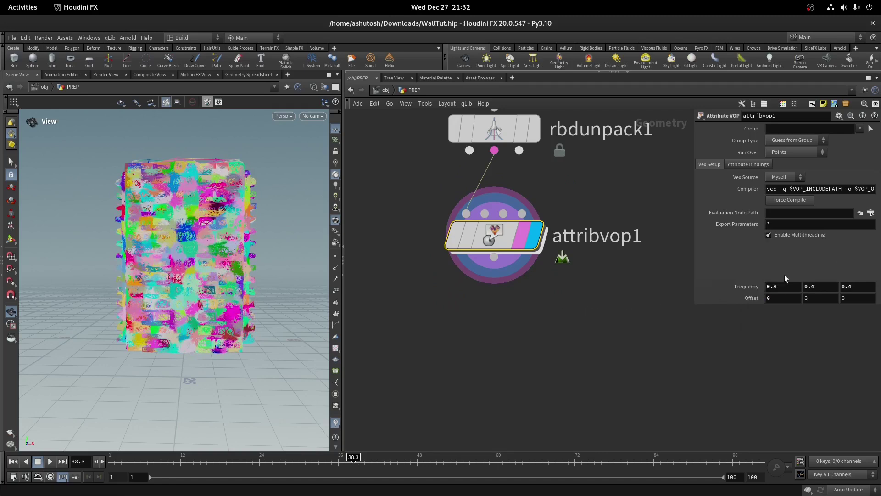
left_click_drag(246, 266, 202, 255)
scroll(184, 197, "up", 3)
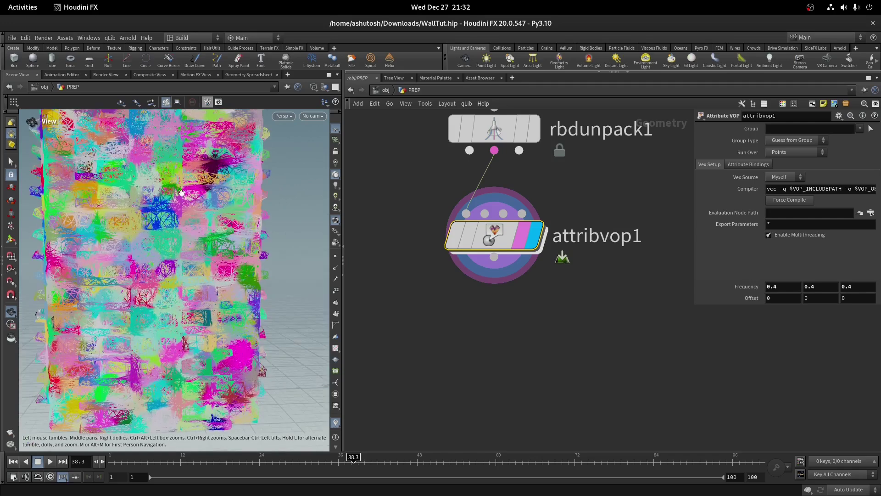
- Add an RBD Constraint Properties node below attribvop1 in the PREP network
middle_click_drag(181, 193, 173, 264)
left_click_drag(173, 264, 207, 216)
scroll(158, 206, "up", 2)
scroll(180, 213, "down", 5)
scroll(530, 275, "down", 3)
middle_click_drag(530, 274, 591, 233)
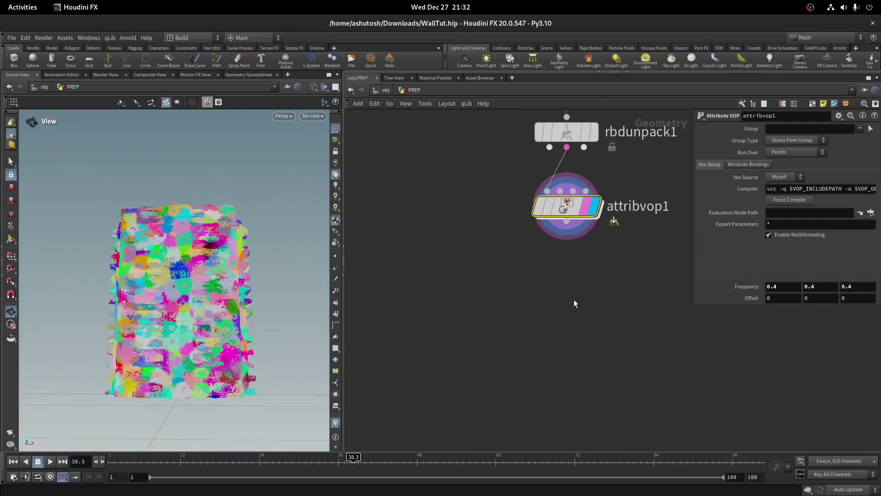
key("Tab")
type("rbd con")
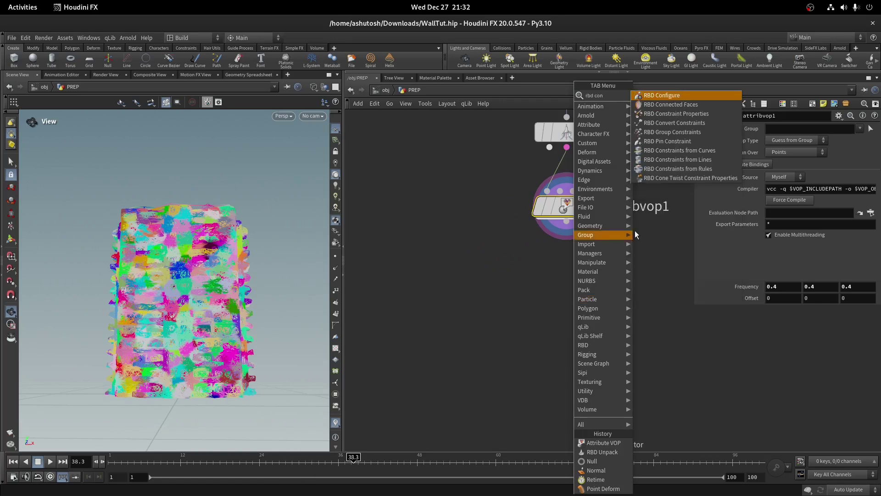
left_click(673, 114)
left_click(544, 321)
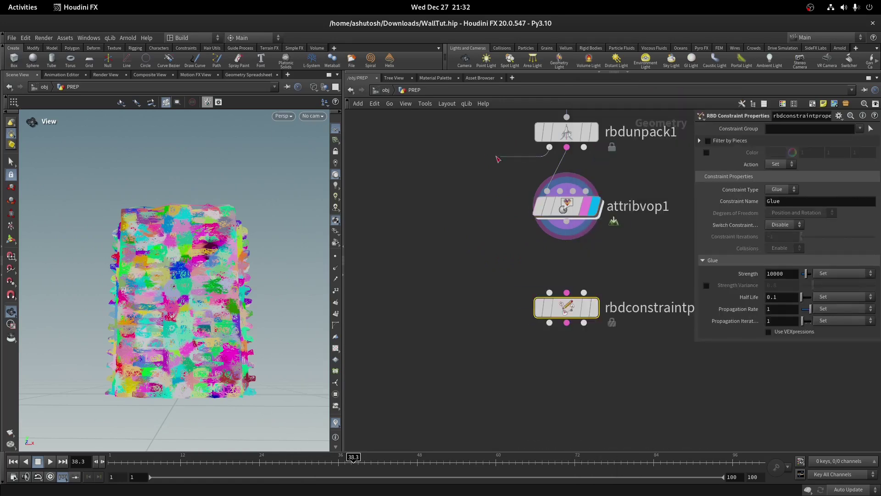
- Wire rbdunpack1's first and third outputs around attribvop1, and attribvop1's output, into the matching inputs of the constraint properties node, and display it
left_click(468, 157, "alt")
left_click(465, 268, "alt")
left_click(549, 276)
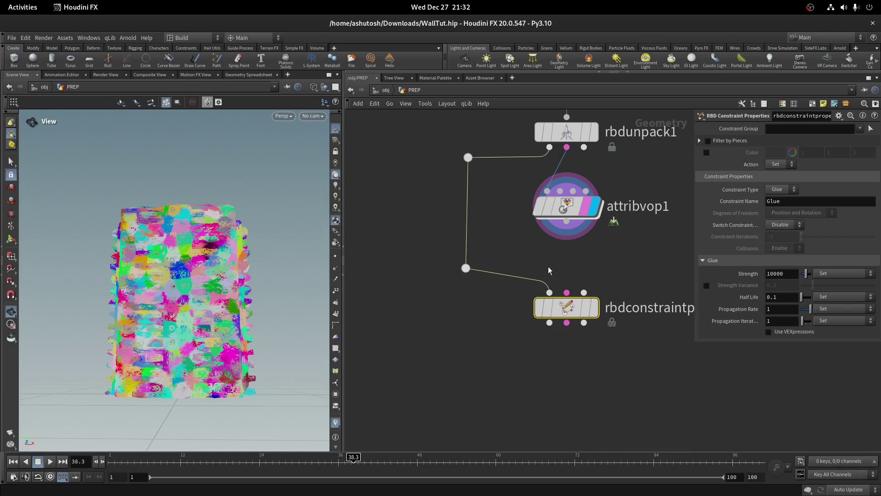
left_click(567, 221)
left_click(566, 292)
left_click(584, 146)
left_click(668, 163, "alt")
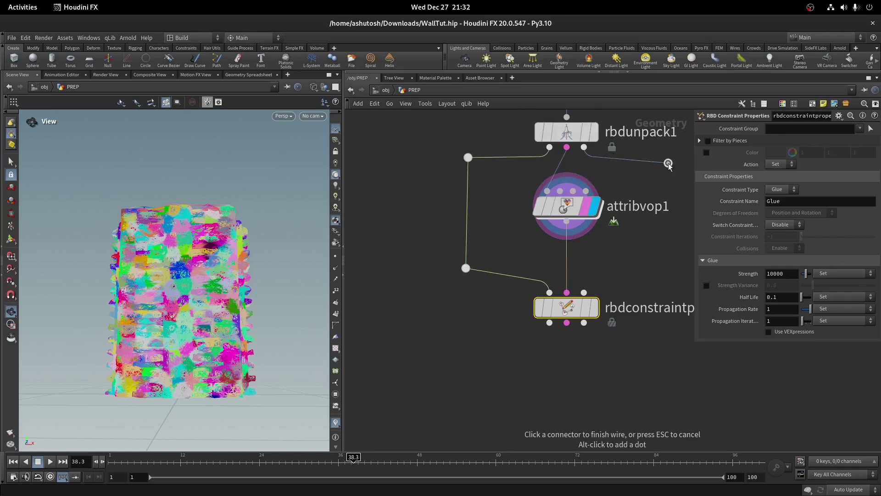
left_click(672, 266, "alt")
left_click(584, 292)
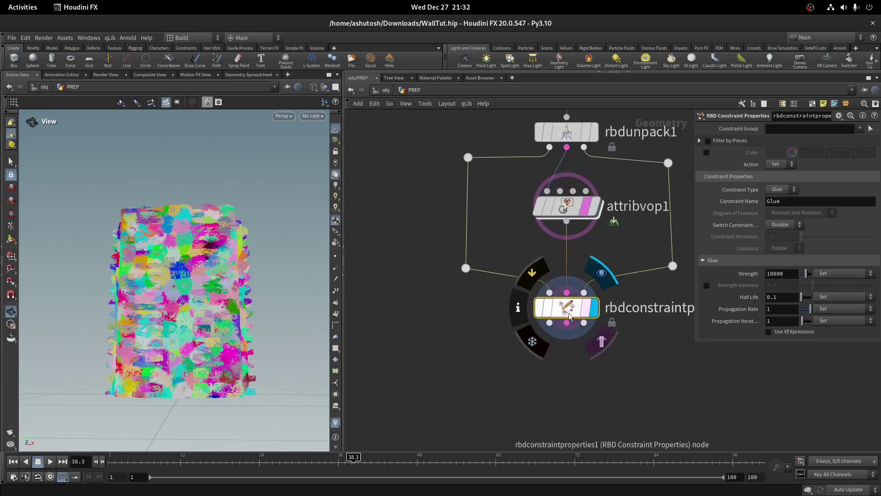
- Frame the building and enable constraint switching on the RBD Constraint Properties node
key("space+g")
left_click_drag(276, 200, 252, 222)
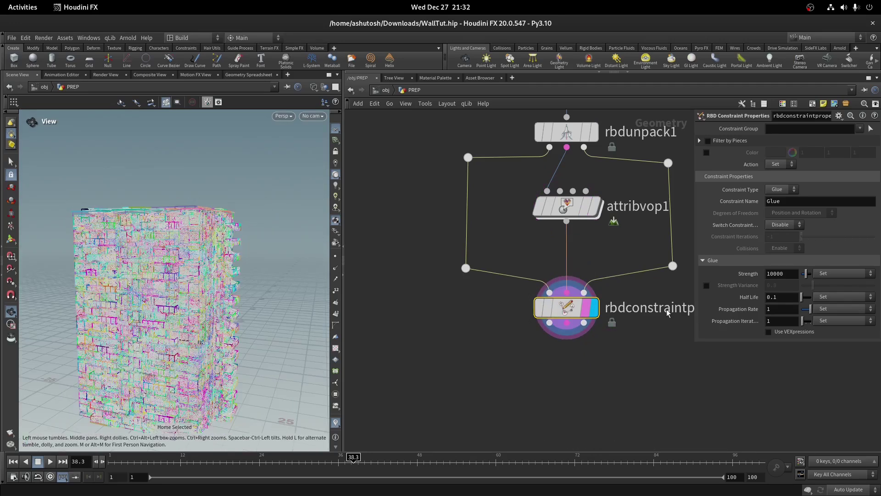
scroll(668, 313, "up", 2)
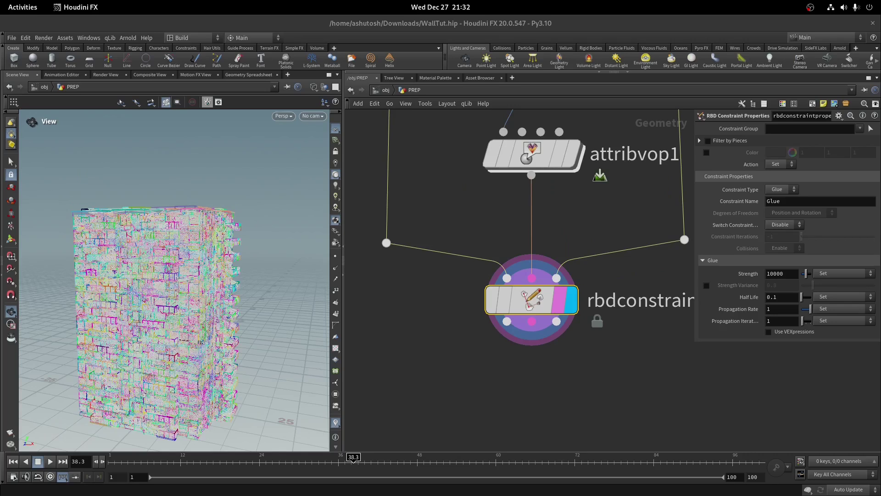
left_click(782, 224)
left_click(778, 244)
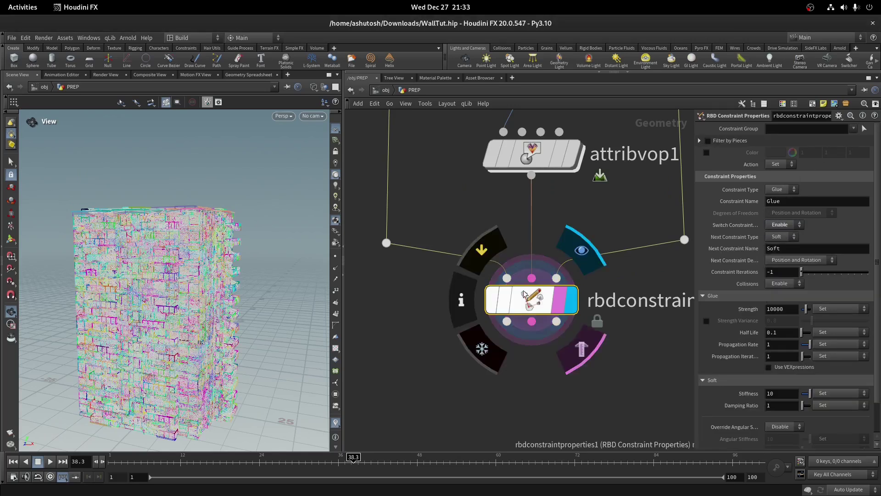
middle_click_drag(682, 265, 601, 246)
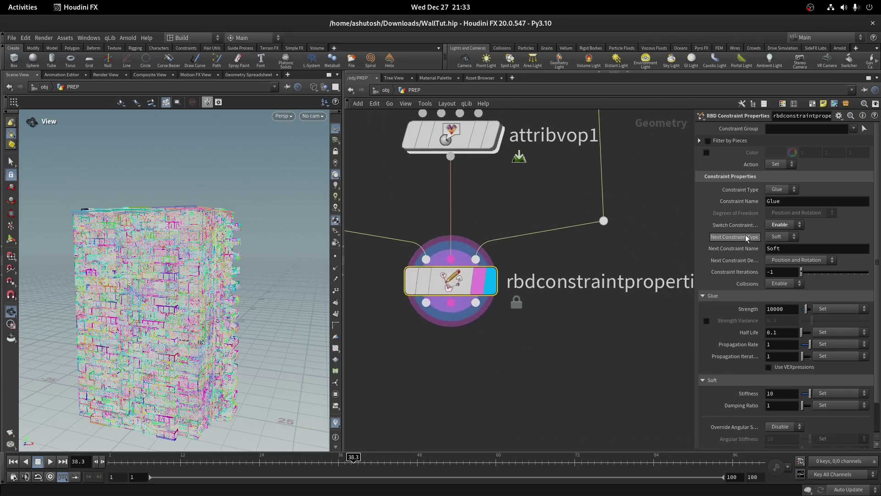
- Set the glue Strength to 3000 and enable Strength Variance with a value of 0.4
scroll(733, 263, "down", 3)
left_click_drag(786, 278, 716, 274)
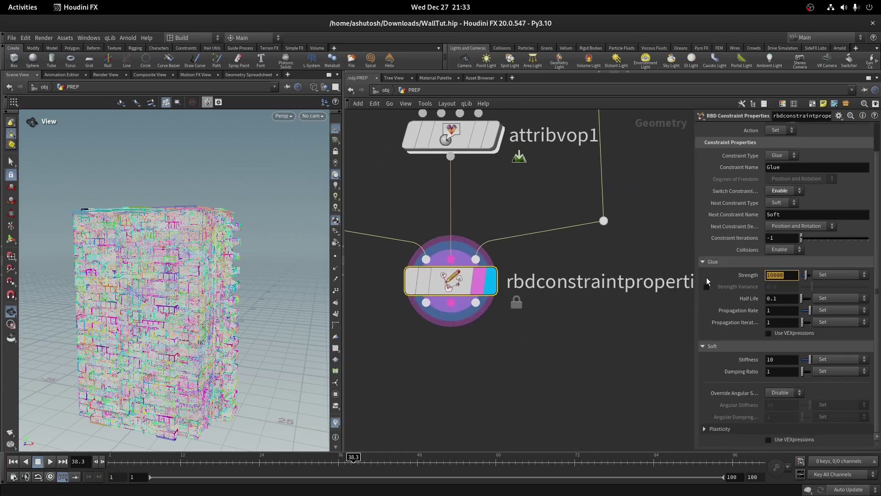
type("3000")
left_click(706, 287)
left_click_drag(773, 288, 788, 288)
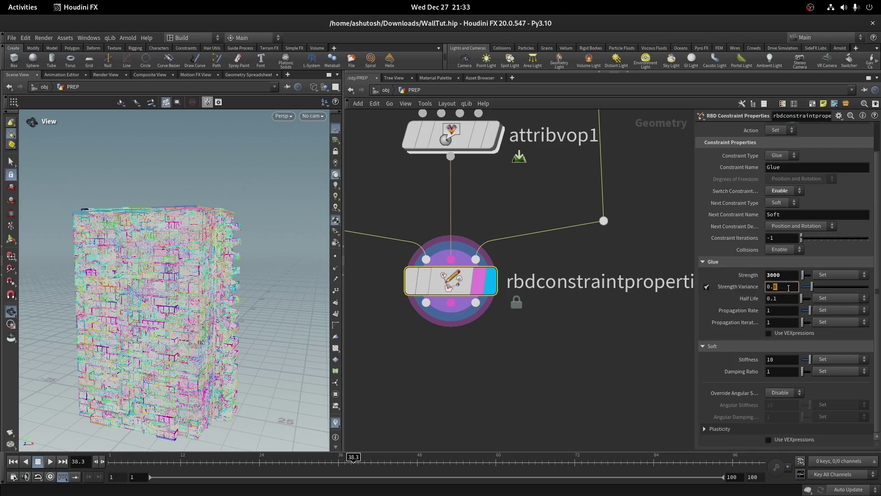
type("4")
key("Return")
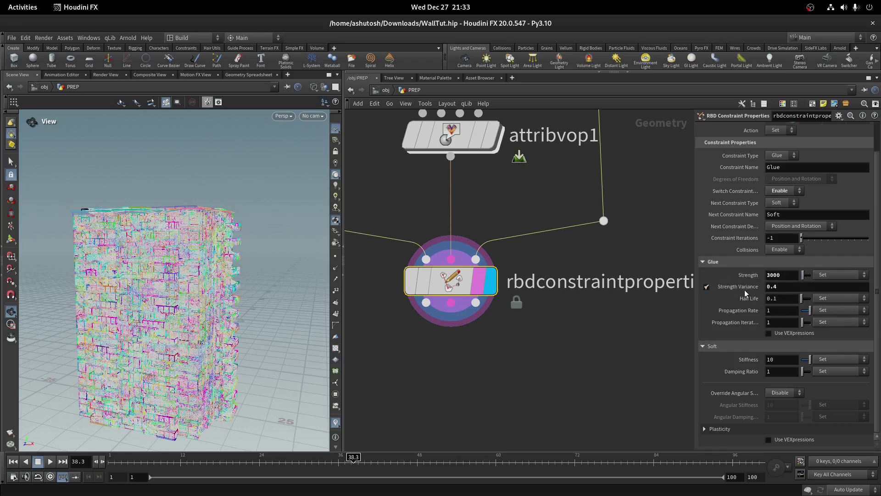
double_click(774, 275)
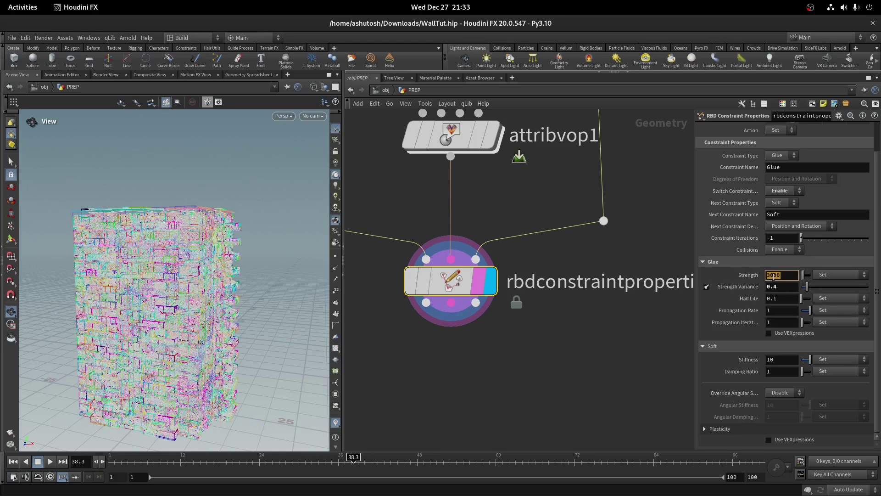
key("Return")
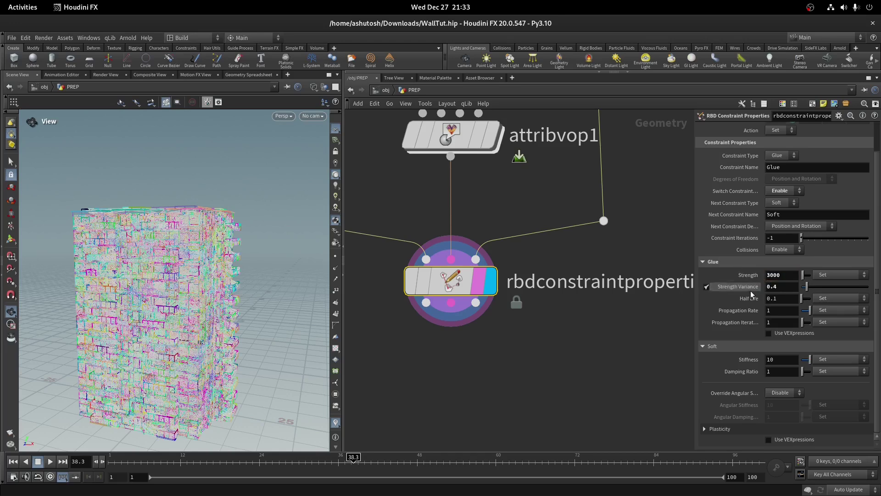
- Open the Geometry Spreadsheet on the Constraint Geometry and hide all of its point attributes
left_click(239, 75)
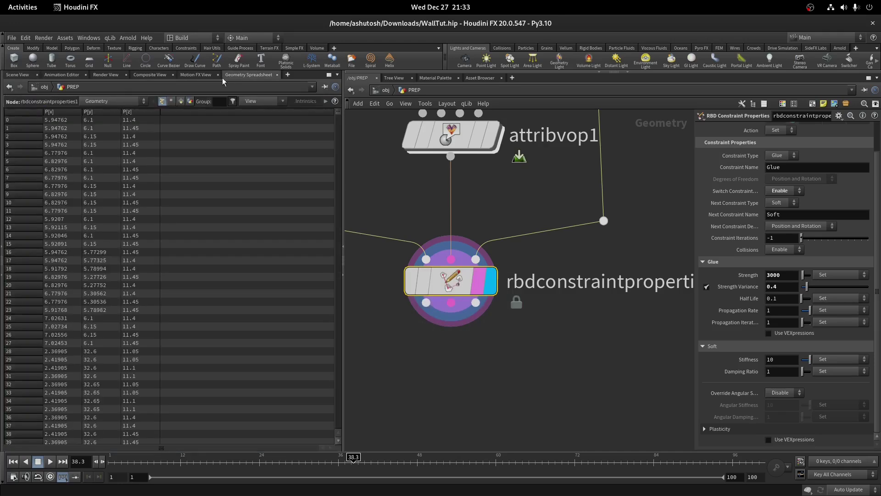
left_click(111, 101)
left_click(107, 121)
left_click(250, 101)
left_click(262, 173)
left_click(259, 101)
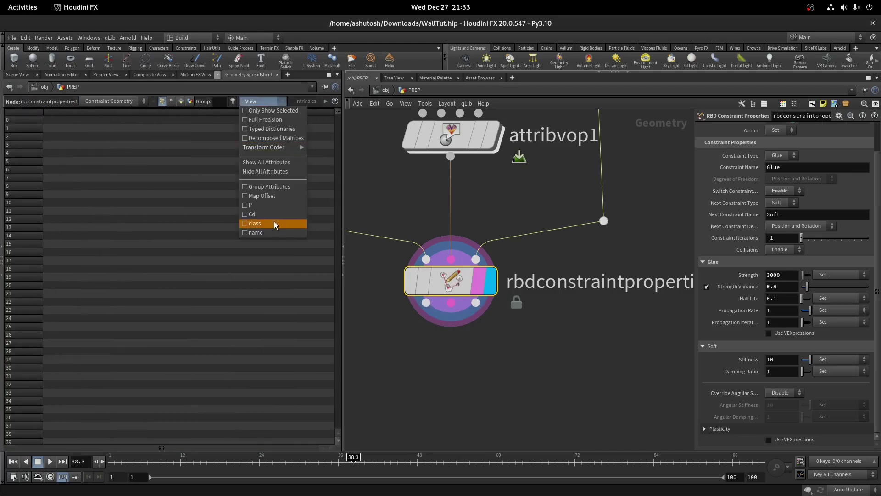
left_click(274, 222)
- List the constraint primitives with only the strength attribute shown, and sort them by strength
left_click(180, 101)
left_click(259, 101)
left_click(265, 172)
left_click(259, 104)
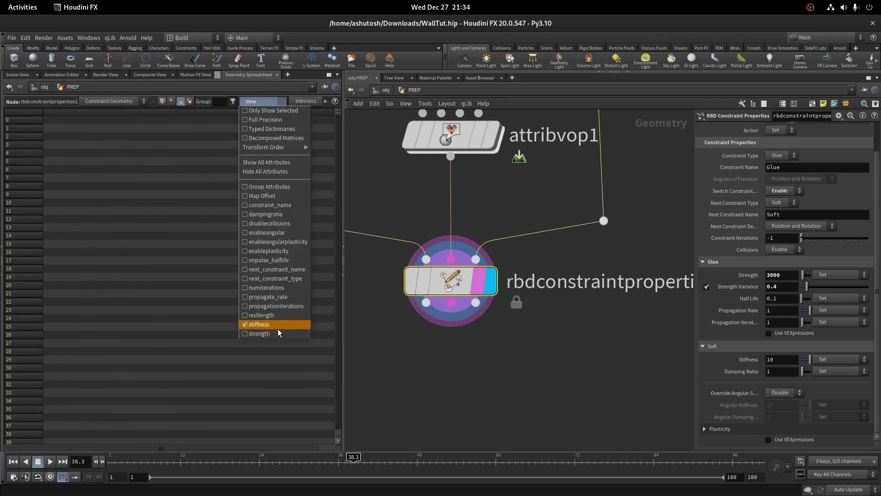
left_click(276, 329)
left_click(71, 111)
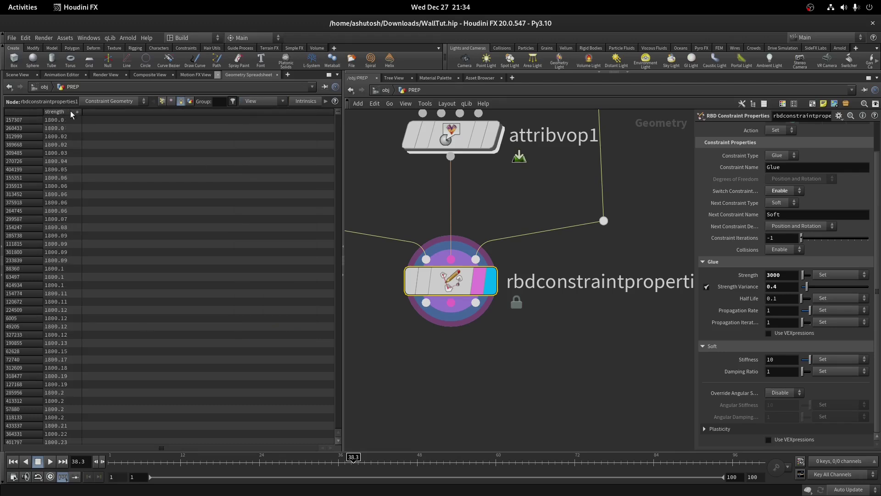
- Toggle Strength Variance off and back on to compare the strength values, and return to the Scene View
left_click(707, 287)
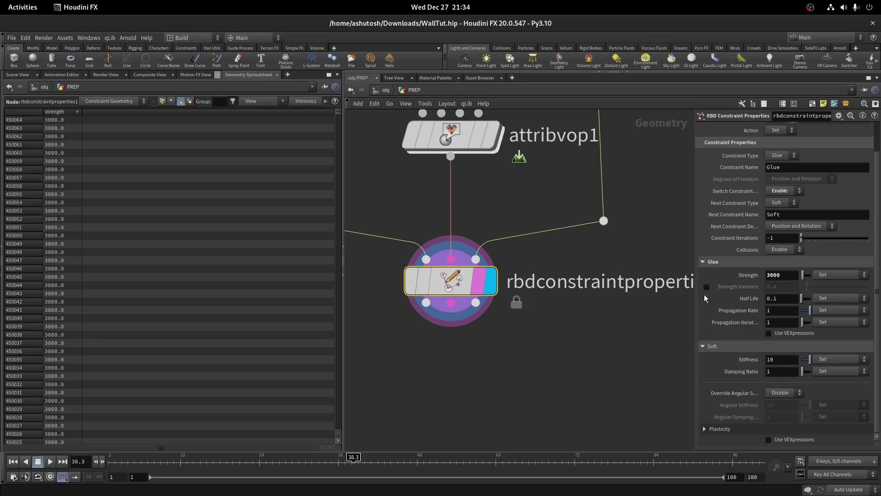
left_click(706, 287)
left_click(14, 76)
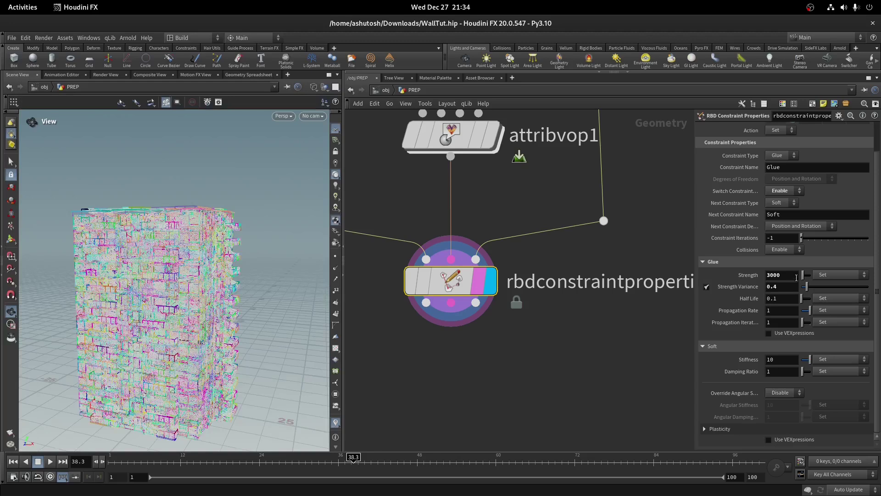
- Set the glue Propagation Iterations to 3 and widen the parameter pane
left_click(741, 323)
type("3")
key("Return")
left_click_drag(695, 322, 595, 322)
- Capture a screenshot region of the workspace and draw a row of four adjoining rectangles below attribvop1 on it
left_click(794, 10)
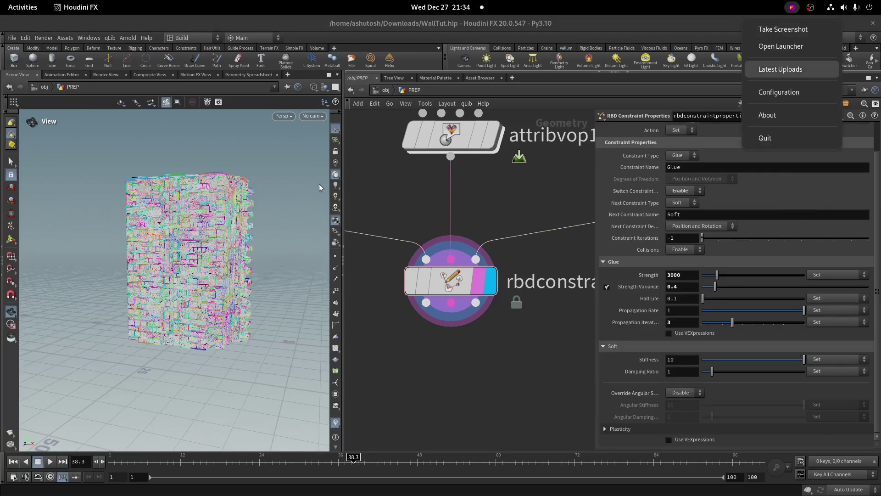
left_click(792, 27)
left_click_drag(57, 66, 825, 459)
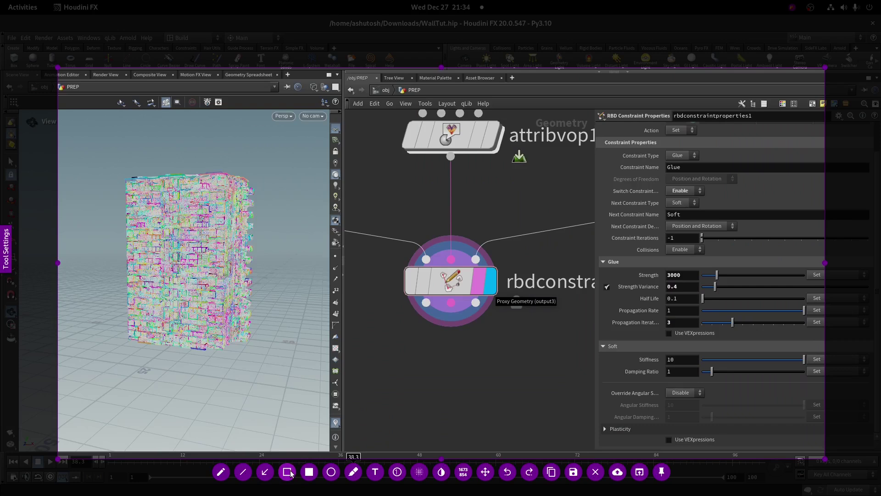
left_click(286, 471)
left_click_drag(368, 150, 417, 198)
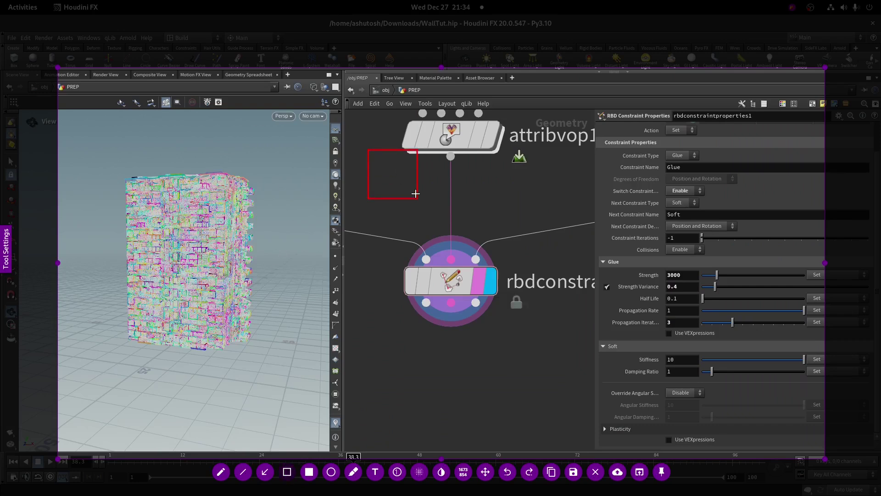
left_click_drag(417, 152, 466, 200)
left_click_drag(464, 154, 511, 199)
left_click_drag(511, 154, 544, 197)
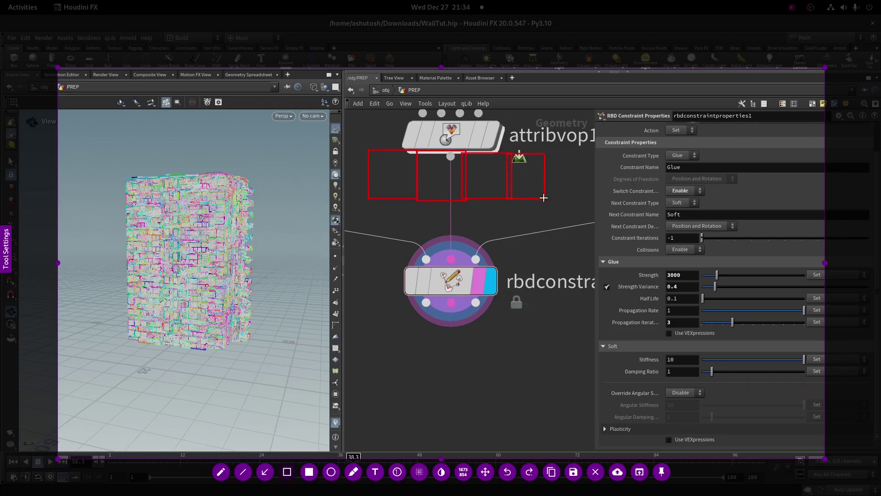
- Sketch freehand pencil strokes on the screenshot over the building view and near the row of rectangles
left_click(220, 472)
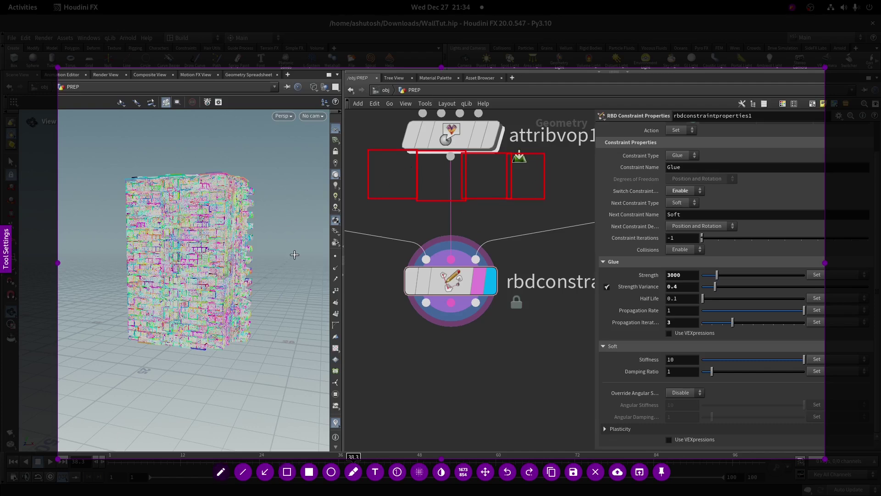
mouse_move(294, 254)
left_mouse_down()
mouse_move(374, 171)
mouse_move(340, 241)
mouse_move(298, 252)
left_mouse_up()
mouse_move(377, 140)
left_mouse_down()
mouse_move(404, 132)
mouse_move(534, 133)
left_mouse_up()
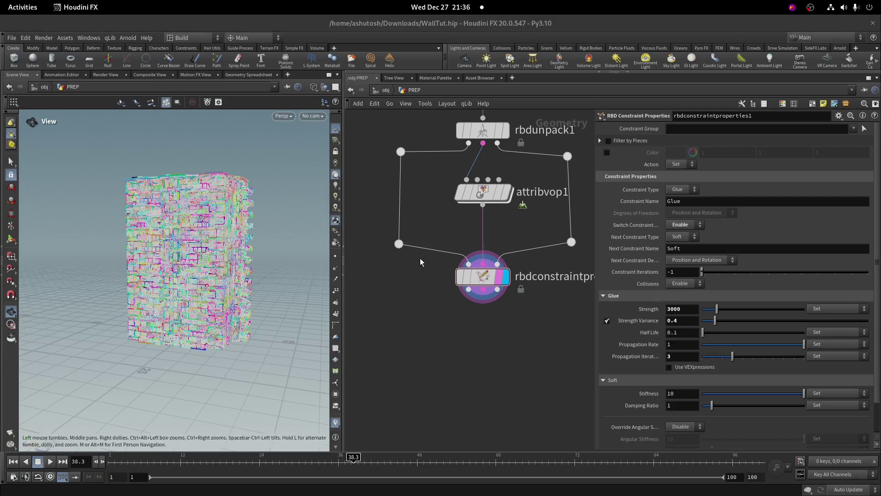
- Add a Primitive Wrangle connected to the constraint output of rbdconstraintproperties1 and display it
scroll(481, 275, "up", 3)
key("Tab")
type("a")
key("BackSpace")
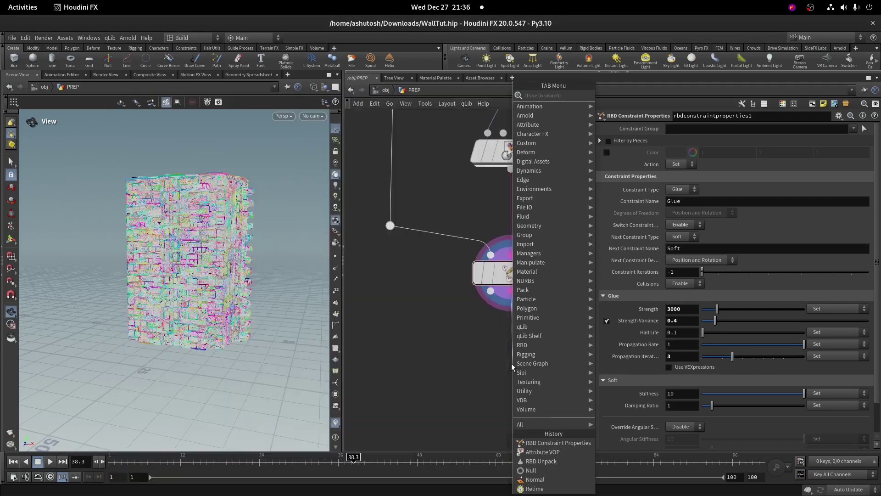
type("prom")
key("BackSpace")
key("BackSpace")
key("BackSpace")
key("BackSpace")
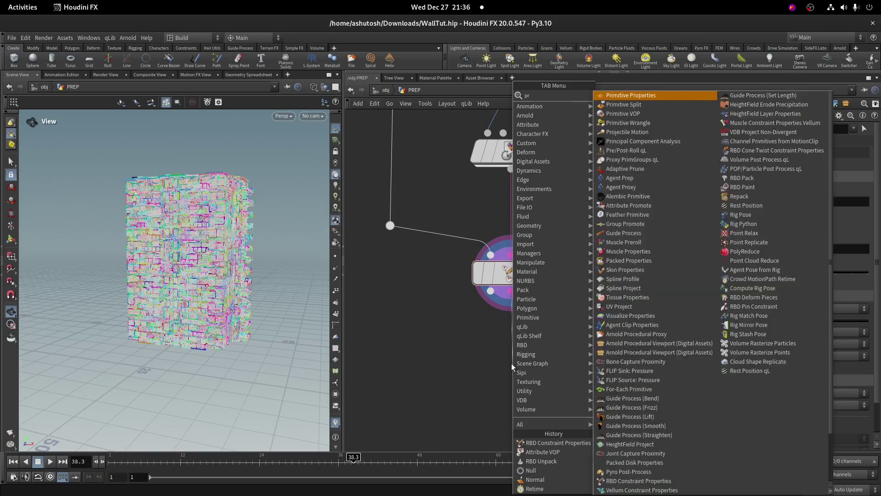
type("imwr")
key("Return")
left_click(511, 363)
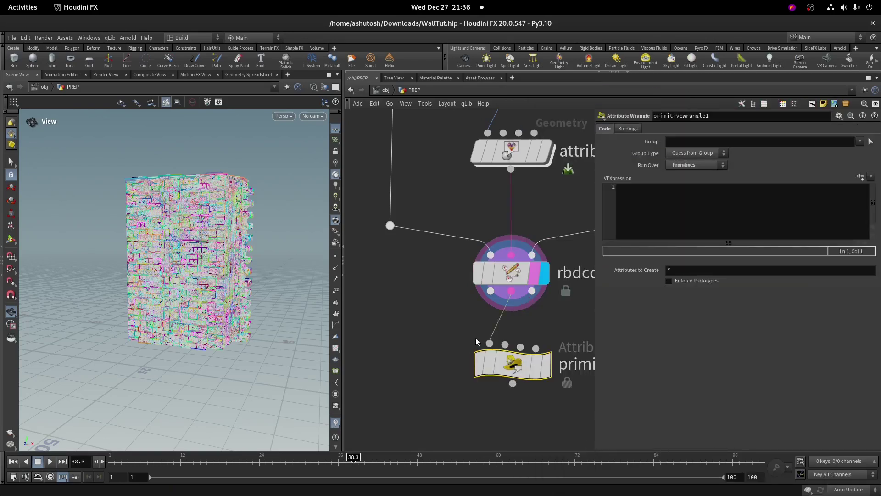
left_click(536, 367)
left_click(547, 368)
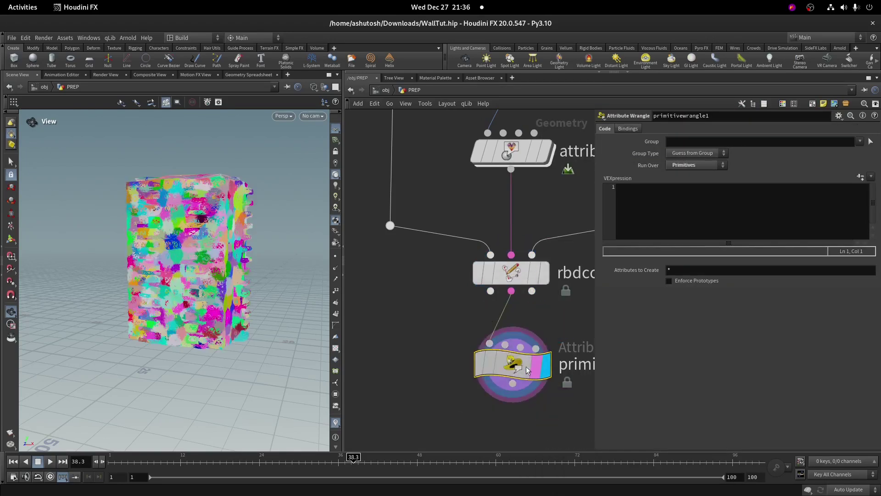
- Open primitivewrangle1's node info and visualize its class attribute to inspect the constraint clusters on the building
left_click_drag(188, 248, 228, 287)
scroll(229, 286, "down", 3)
left_click(649, 209)
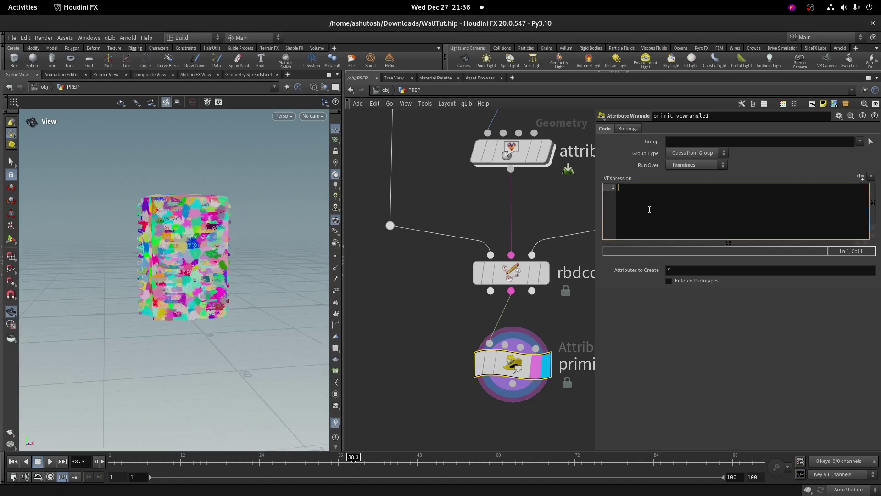
right_click_drag(204, 229, 202, 173)
left_click(455, 365)
left_click(551, 161)
left_click_drag(202, 174, 206, 239)
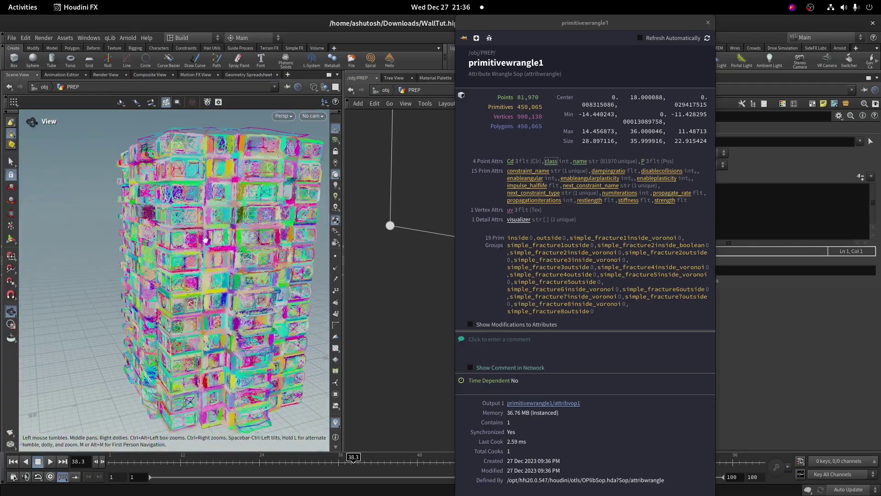
left_click(708, 22)
- Inside attribvop1, add a Bind node fed by the seed output of voronoise1
scroll(368, 202, "down", 3)
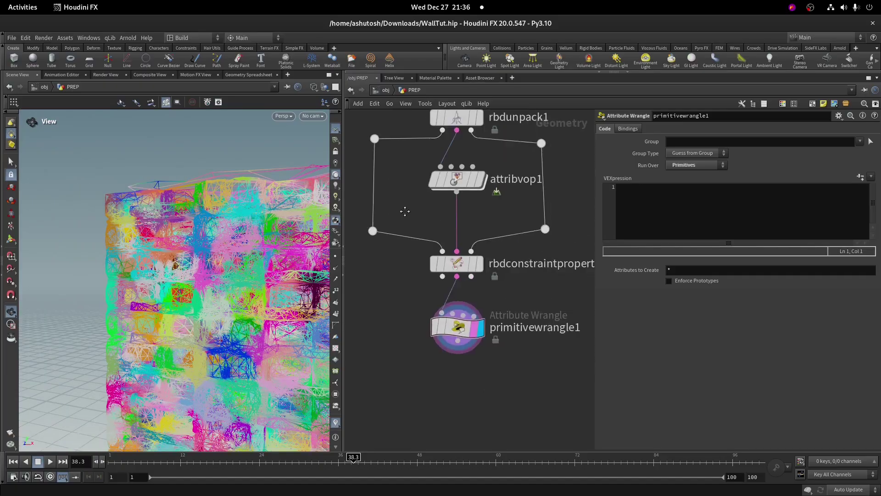
double_click(452, 189)
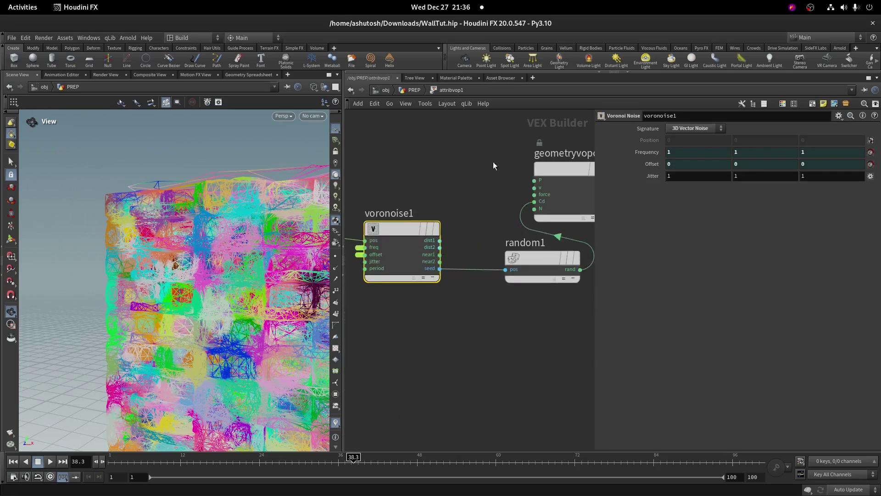
left_click_drag(440, 269, 524, 363)
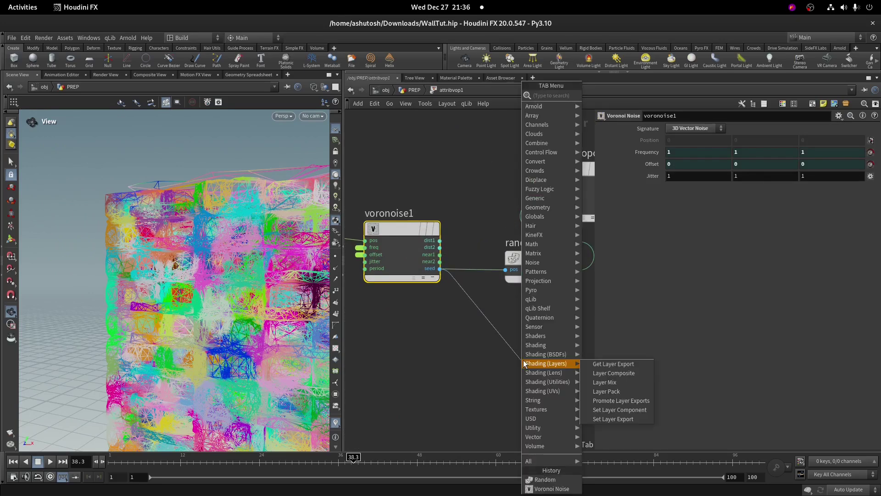
type("bind")
key("Return")
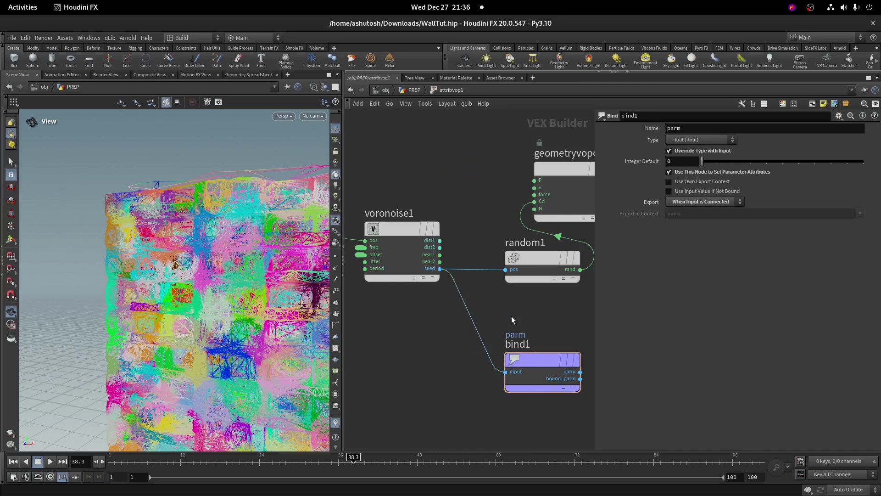
- Name the Bind node's attribute seed, return to the PREP network and check attribvop1's attributes in its node info
double_click(671, 128)
type("seed")
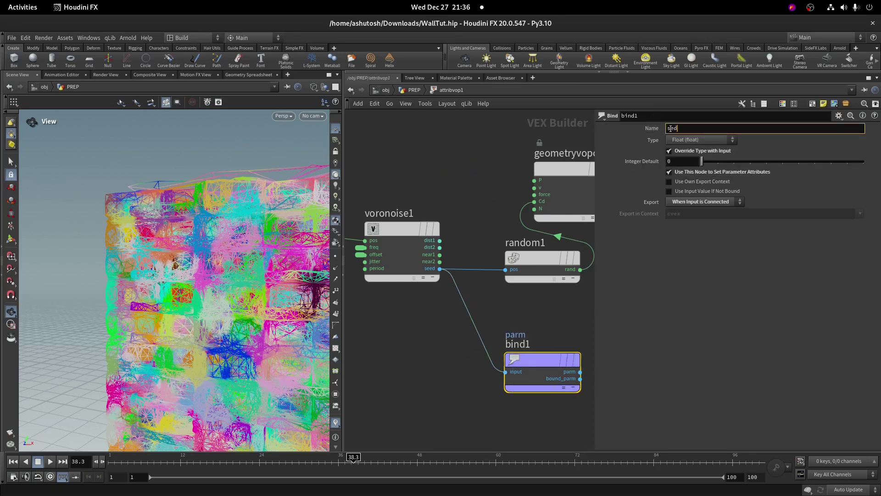
left_click(684, 139)
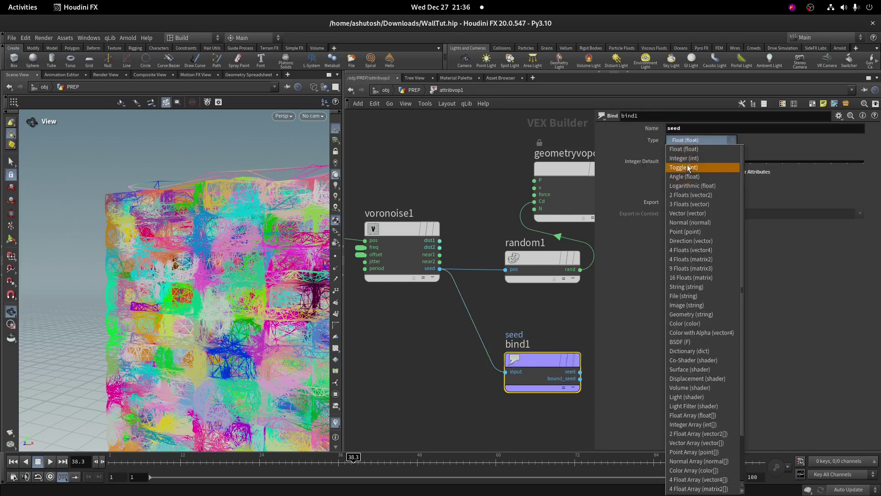
left_click(679, 177)
left_click(417, 92)
mouse_move(450, 187)
middle_mouse_down()
mouse_move(547, 208)
mouse_move(527, 144)
mouse_move(572, 158)
mouse_move(452, 204)
middle_mouse_up()
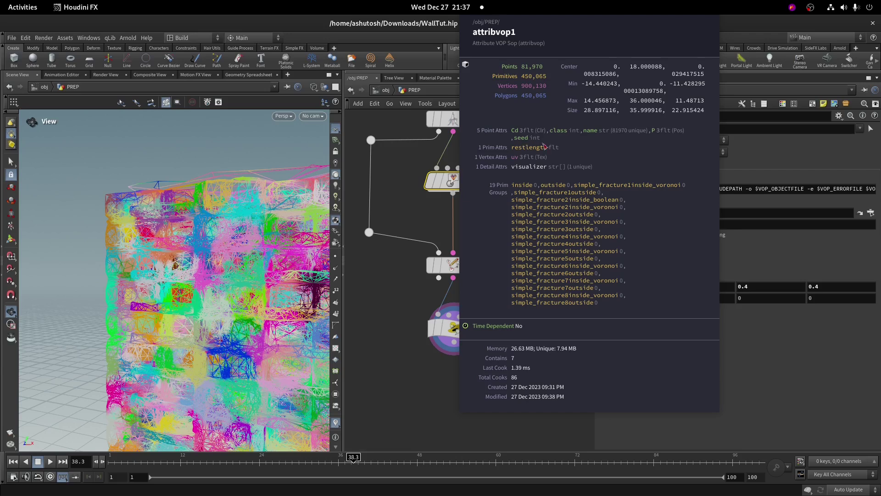
left_click(428, 339)
left_click(670, 195)
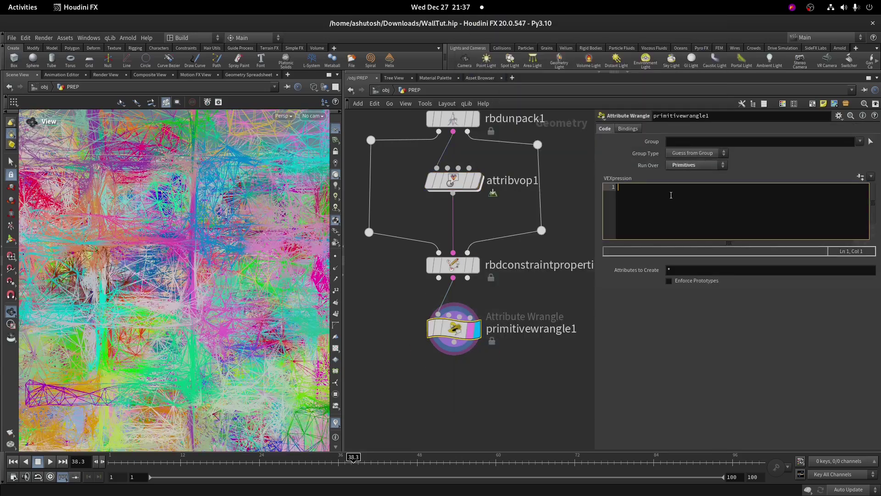
type("int pt1 =  prim")
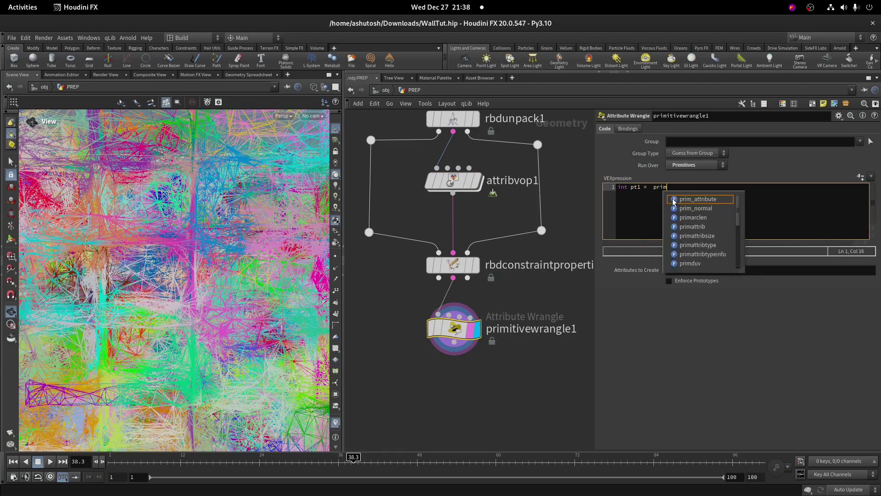
type("point(-")
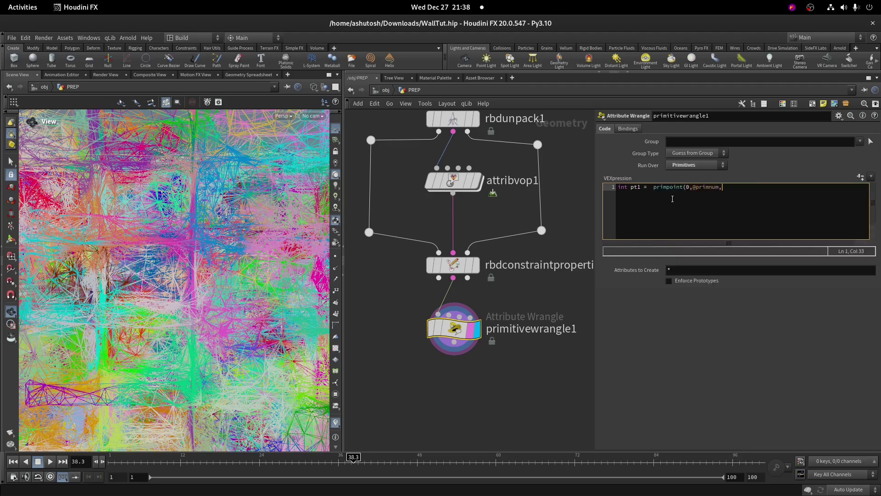
key("ctrl+a")
key("ctrl+c")
left_click(747, 188)
key("Return")
key("ctrl+v")
left_click(641, 194)
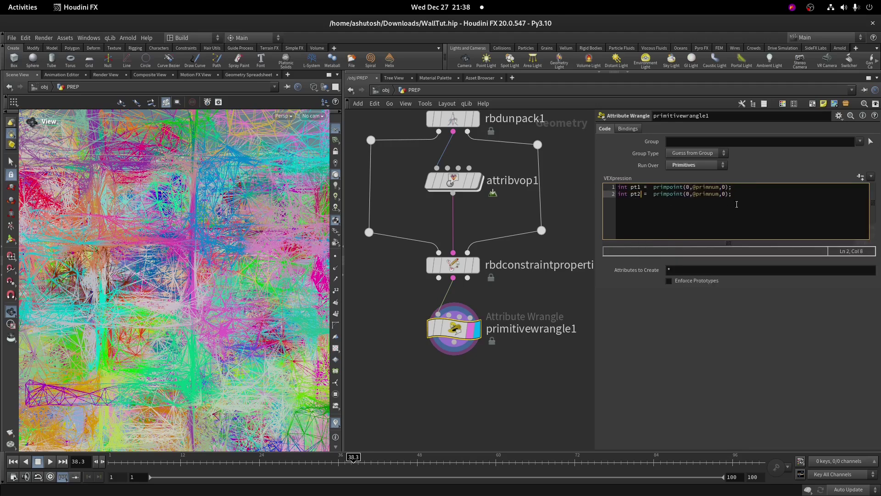
mouse_move(722, 195)
left_mouse_down()
mouse_move(707, 187)
mouse_move(722, 187)
left_mouse_up()
type("1")
- Add a code line reading the first point's seed attribute: int seed1 = point(0,"seed",pt1);
right_click_drag(264, 333, 249, 172)
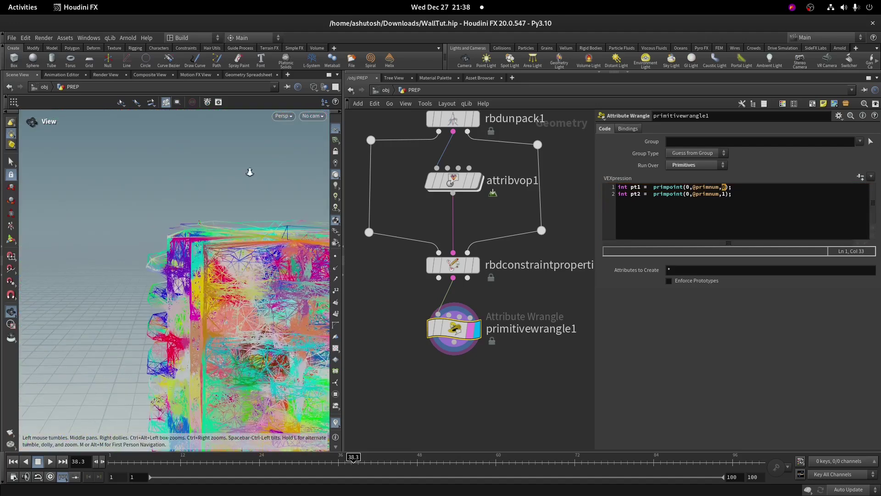
left_click_drag(250, 173, 208, 225)
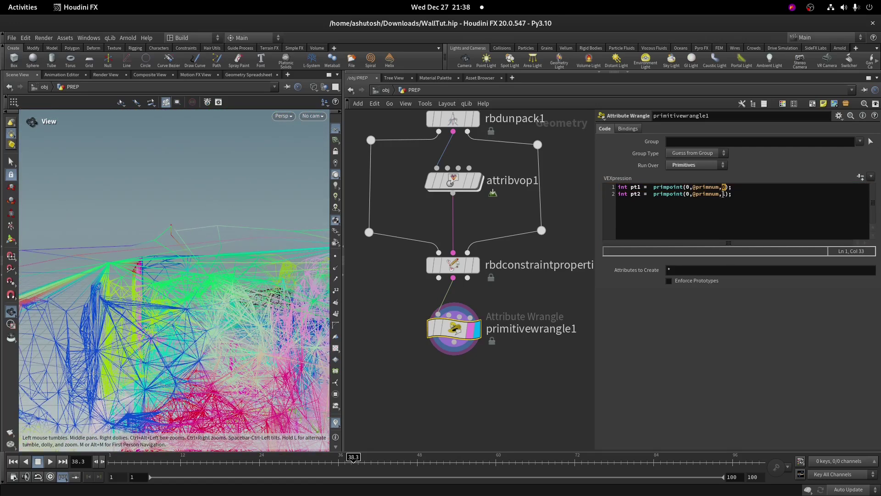
left_click(766, 193)
key("Return")
type("int s")
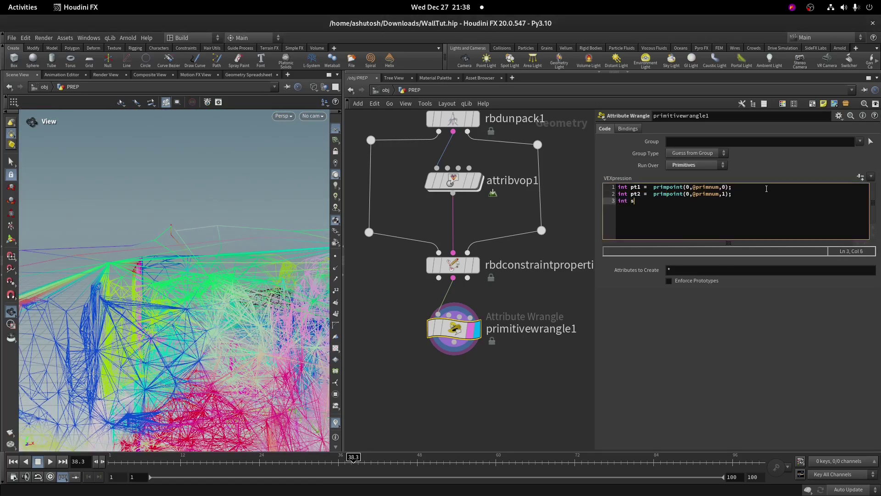
type("eed1 = point(0,@")
type(";")
key("Return")
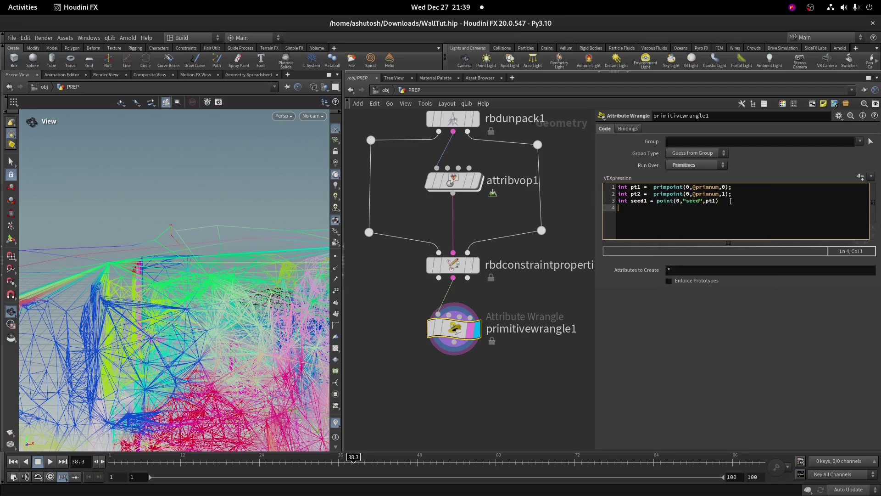
- Duplicate the seed1 line and change the copy to int seed2 = point(0,"seed",pt2);
key("Up")
key("shift+End")
key("ctrl+c")
key("End")
key("Return")
key("ctrl+v")
left_click_drag(647, 214, 644, 209)
left_click(646, 208)
key("BackSpace")
type("2")
left_click(715, 212)
left_click_drag(716, 207, 712, 208)
type("2")
key("End")
key("Return")
type("if(seed1")
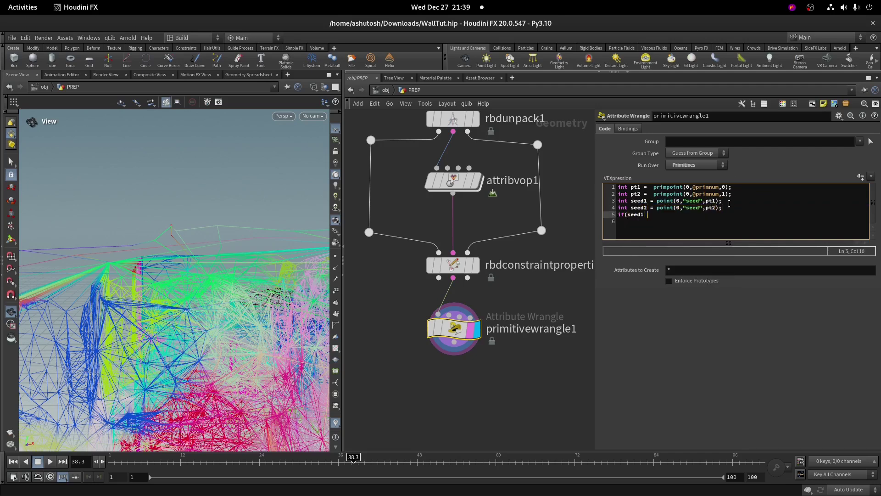
type("1= seed2)")
key("Return")
key("Tab")
type("@strength *= 0.01;")
- Add a code line reading the first point's class attribute: int id1 = point(0,"class",pt1);
key("Return")
type("int i")
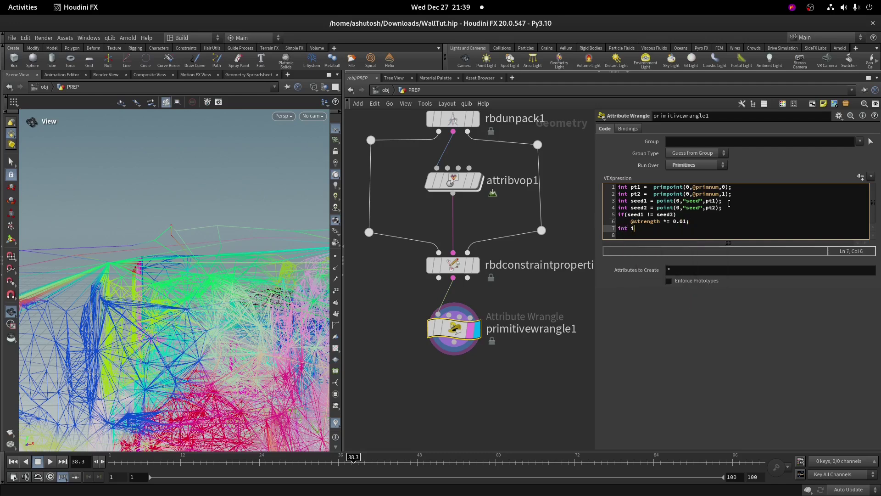
type("d1 = point(")
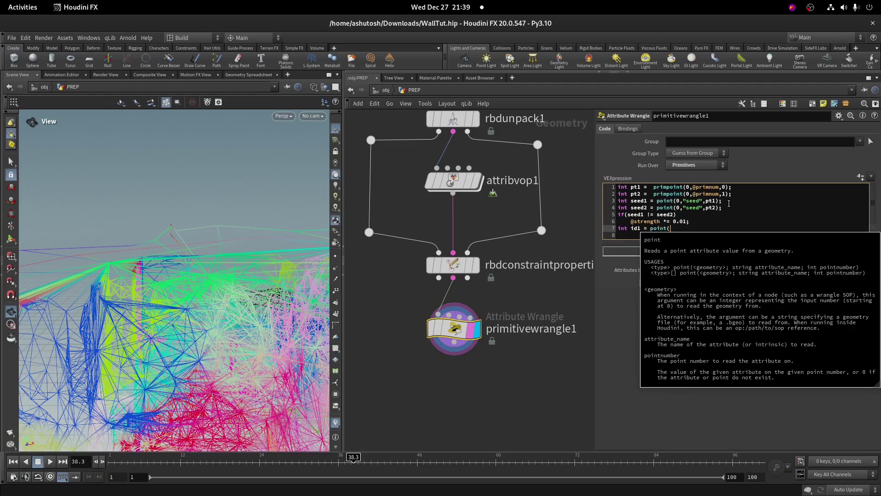
type("0,\"class\",pt1)")
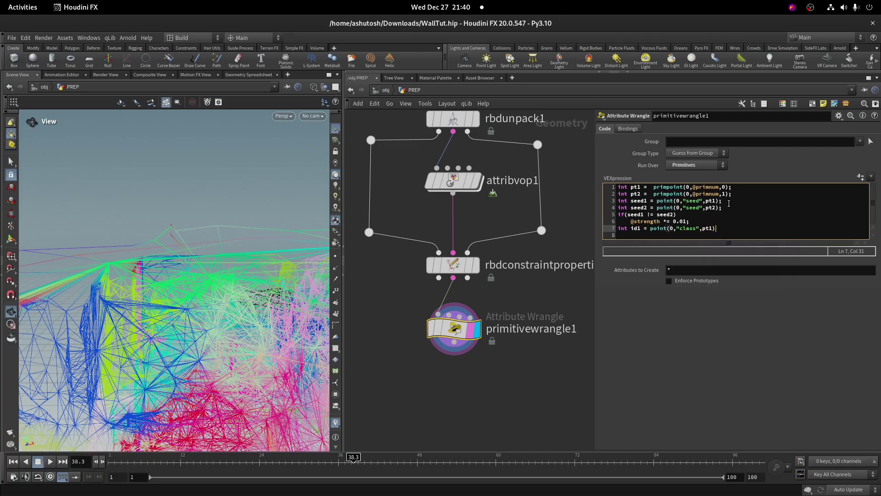
type(";")
- Duplicate the id1 line and change the copy to int id2 = point(0,"class",pt2);
key("Return")
left_click_drag(720, 228, 617, 228)
key("ctrl+c")
left_click(618, 236)
key("ctrl+v")
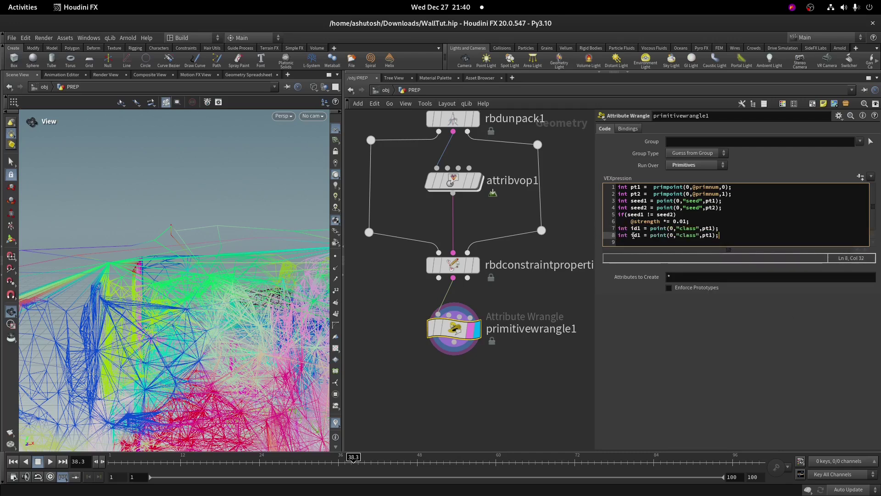
double_click(634, 235)
type("id2")
left_click(712, 234)
key("BackSpace")
type("2")
left_click(729, 242)
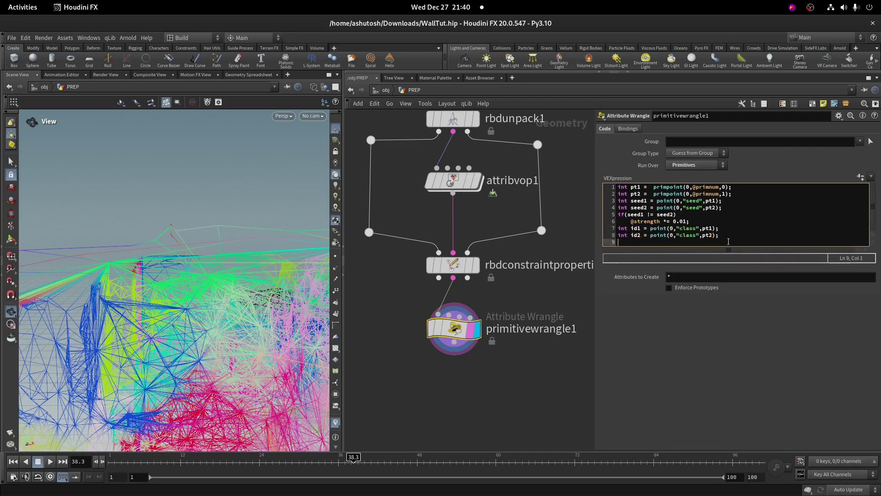
type("if(id1 != id2)")
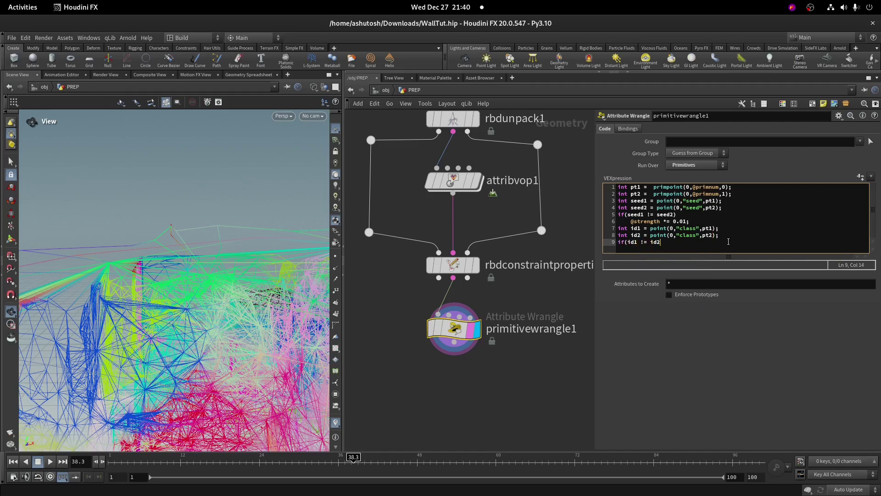
key("Return")
type("@strength *= 0.4;")
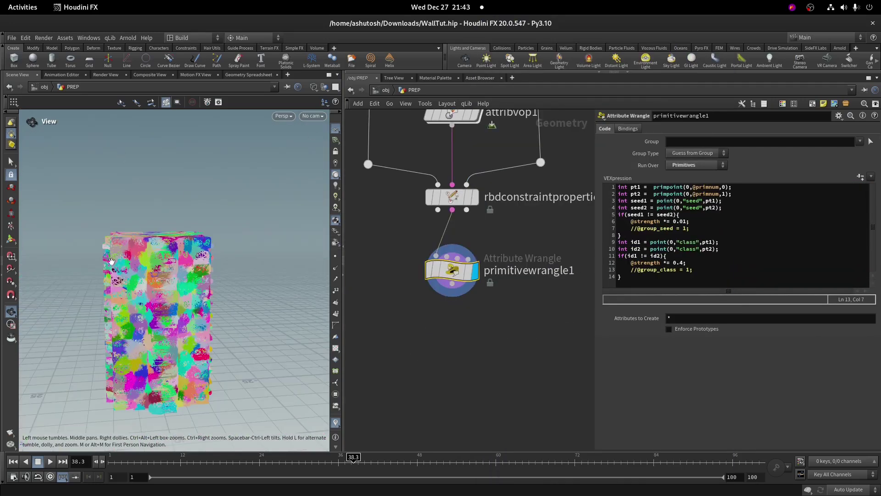
- Add a second Primitive Wrangle after primitivewrangle1 and display it
scroll(459, 259, "up", 2)
left_click(453, 283)
right_click(449, 333)
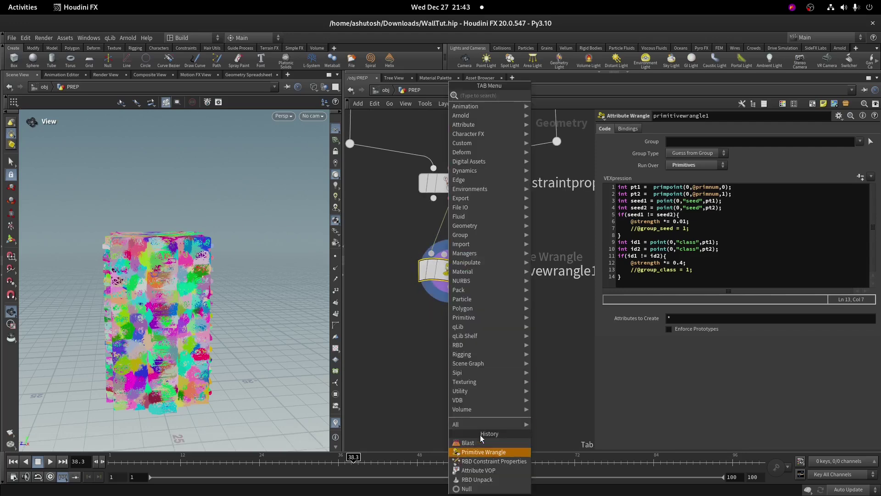
left_click(486, 451)
scroll(488, 336, "up", 1)
left_click(474, 340)
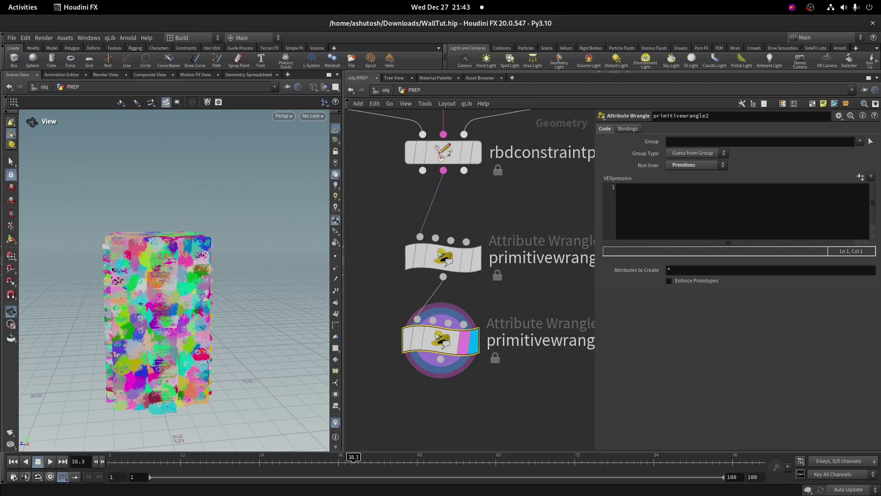
- Set primitivewrangle2's group by picking a balcony glass piece in the viewport by its name attribute
left_click(860, 140)
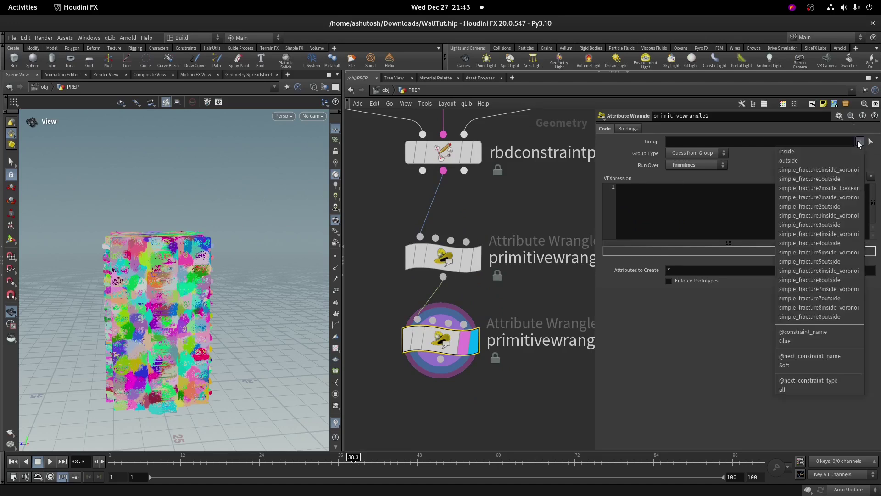
left_click(871, 141)
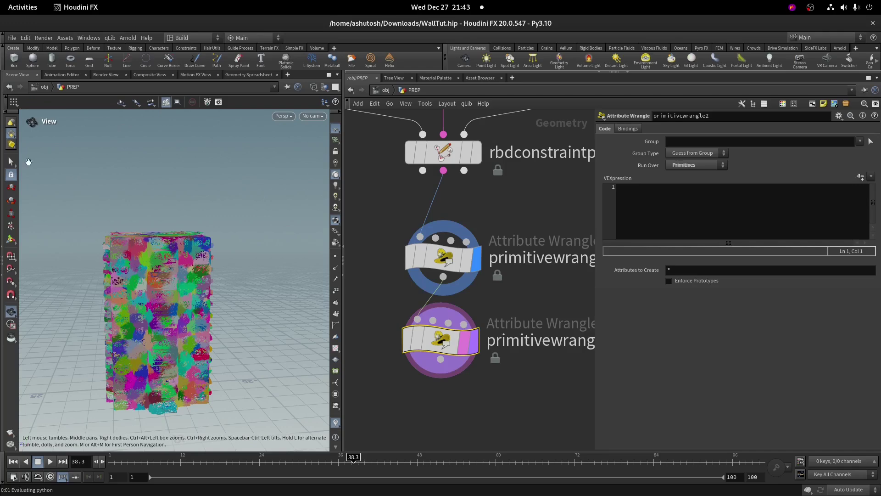
left_click(27, 102)
left_click(212, 102)
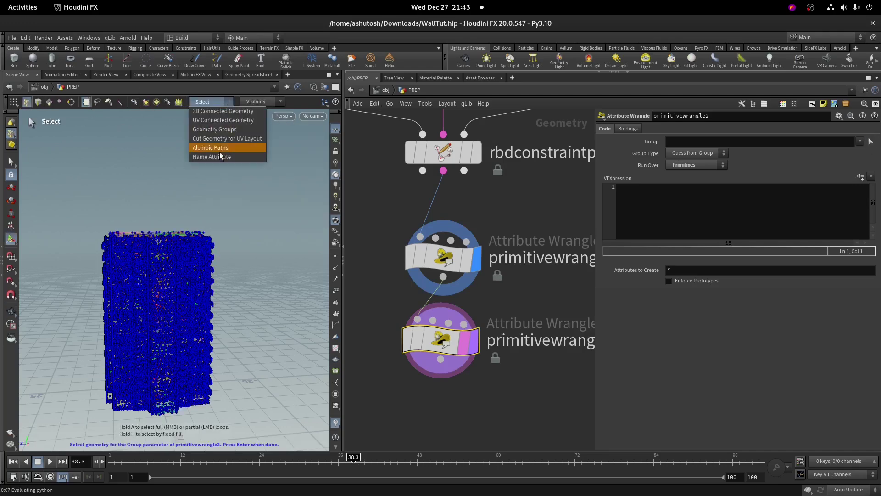
left_click(219, 149)
right_click_drag(171, 233, 313, 160, "alt")
scroll(308, 160, "down", 5)
right_click_drag(239, 229, 275, 212, "alt")
left_click(227, 278)
key("Return")
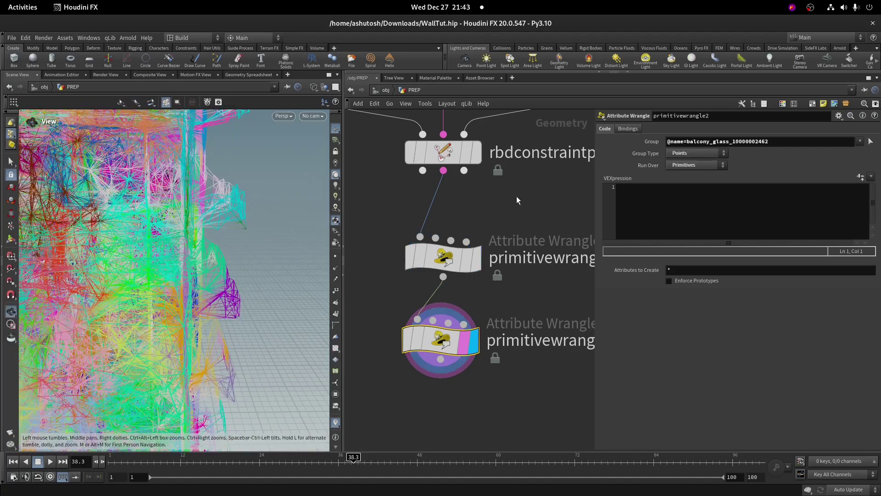
left_click_drag(766, 141, 733, 144)
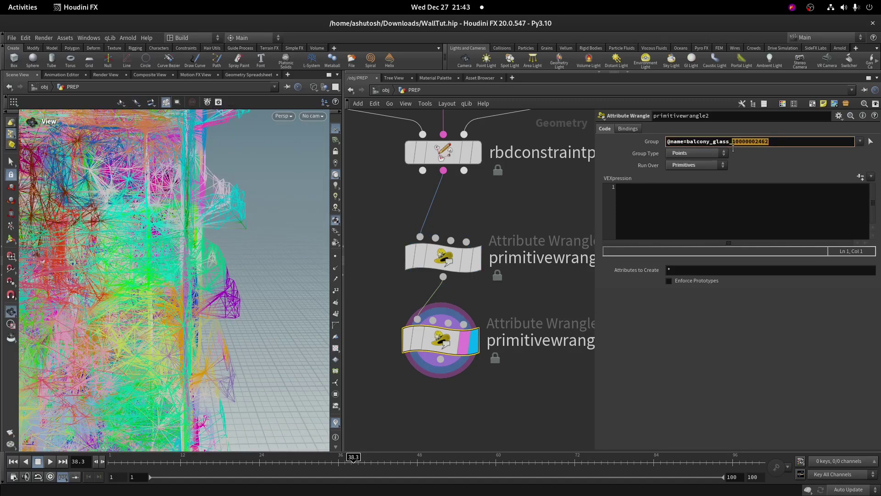
type("*")
key("Tab")
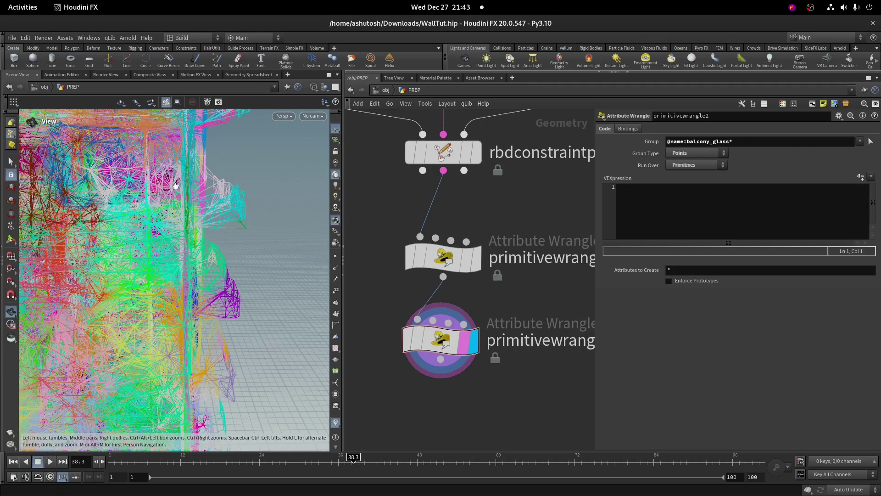
- Enter the VEX code f@strength *= 0.5; in primitivewrangle2
type("f@s")
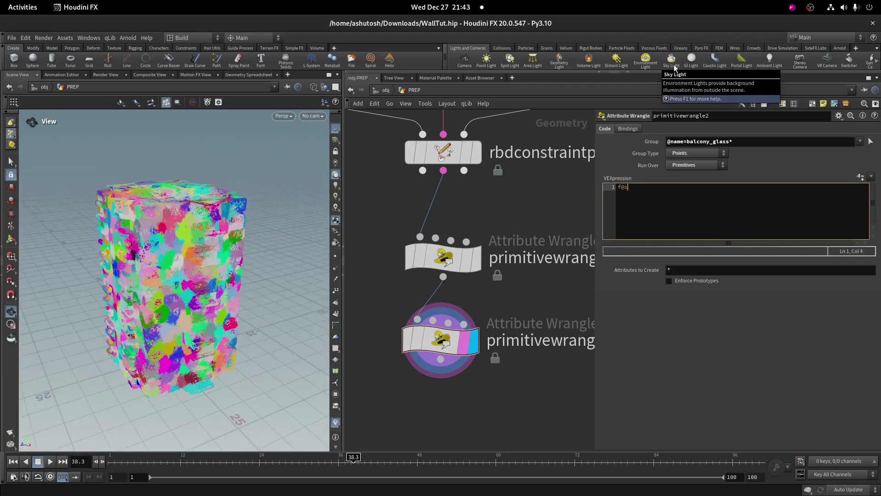
type("trength *= 0.5;")
left_click_drag(517, 381, 368, 320)
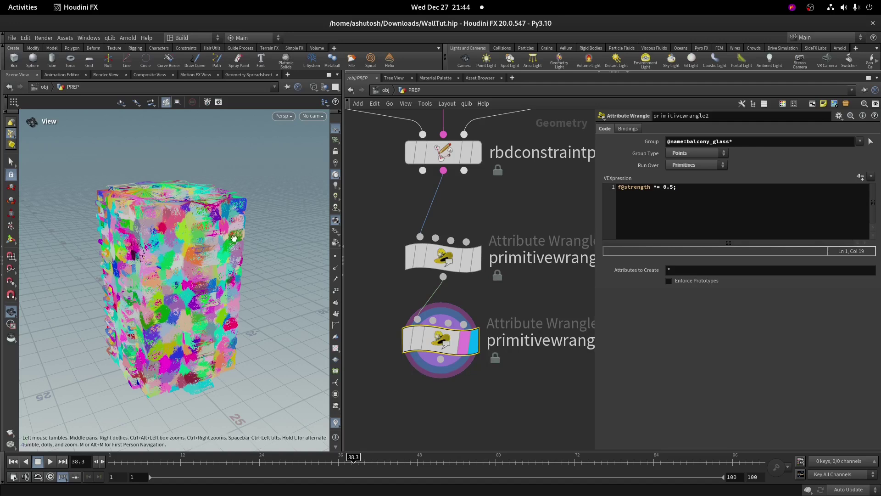
- Add an RBD Configure node below primitivewrangle2
scroll(234, 237, "down", 6)
key("g")
left_click_drag(261, 249, 285, 229)
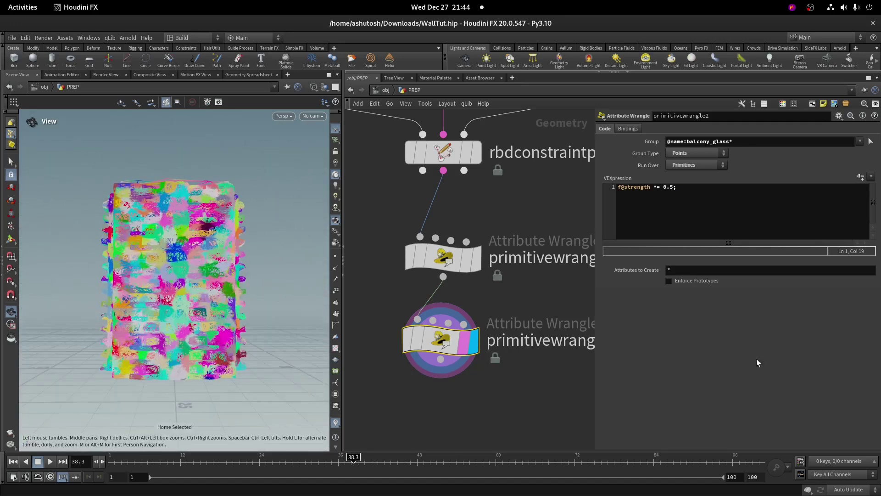
scroll(497, 295, "down", 3)
left_click(450, 211)
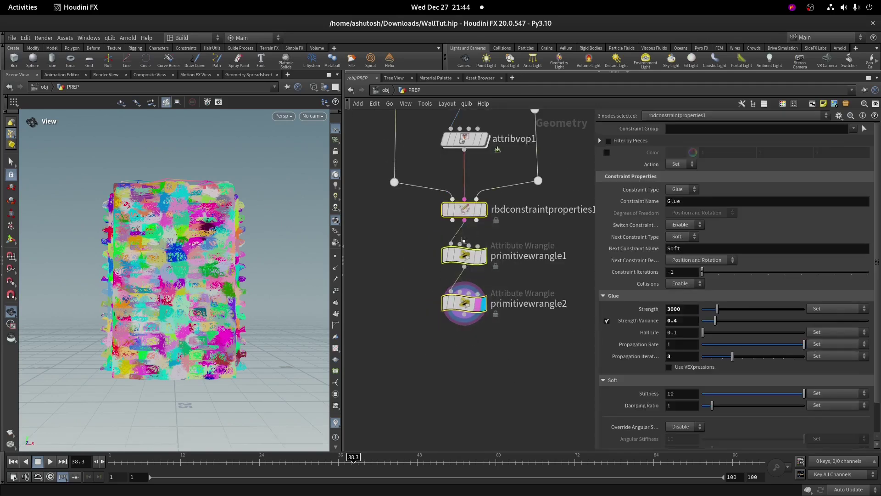
left_click_drag(526, 366, 416, 298)
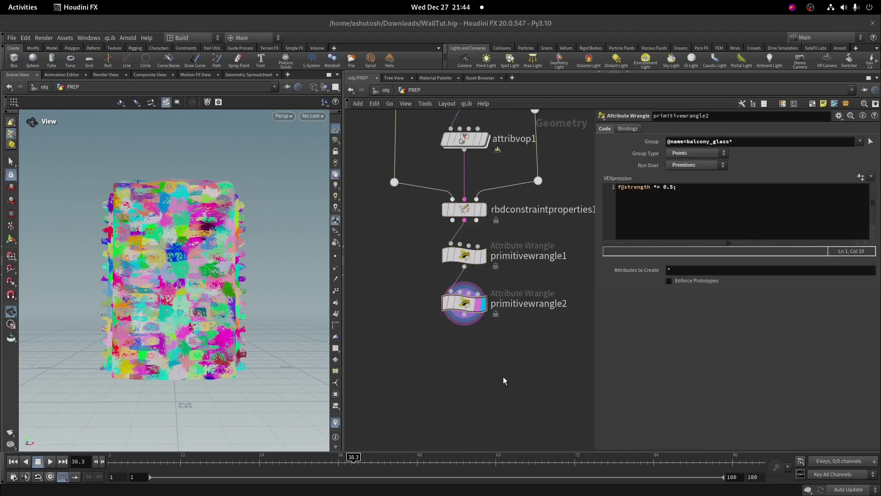
key("Tab")
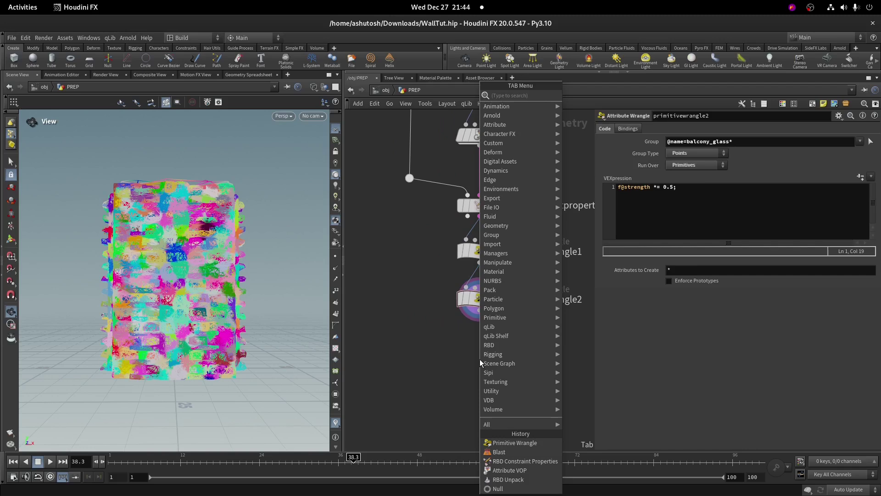
type("rbd con")
key("Return")
left_click(477, 368)
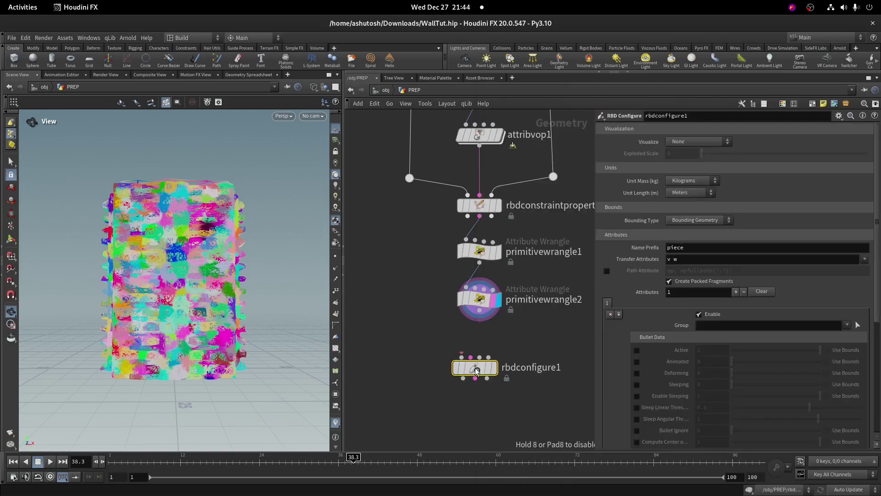
- Wire the outer outputs of rbdconstraintproperties1 and the output of primitivewrangle2 into rbdconfigure1's first three inputs, and display rbdconfigure1
left_click(468, 239)
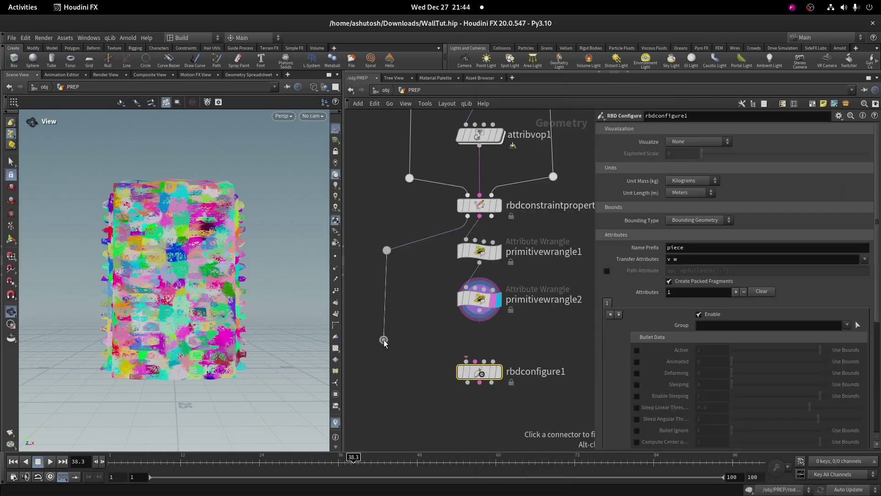
left_click(474, 361)
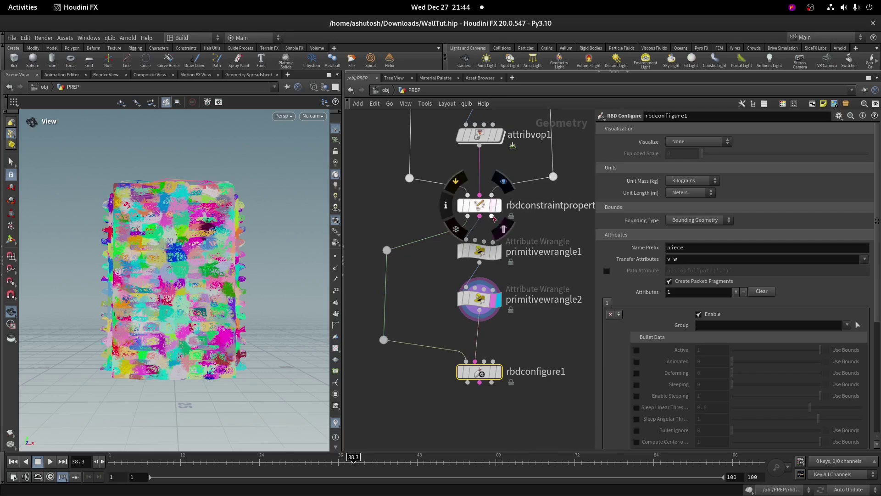
left_click(492, 216)
left_click(577, 324)
left_click(493, 361)
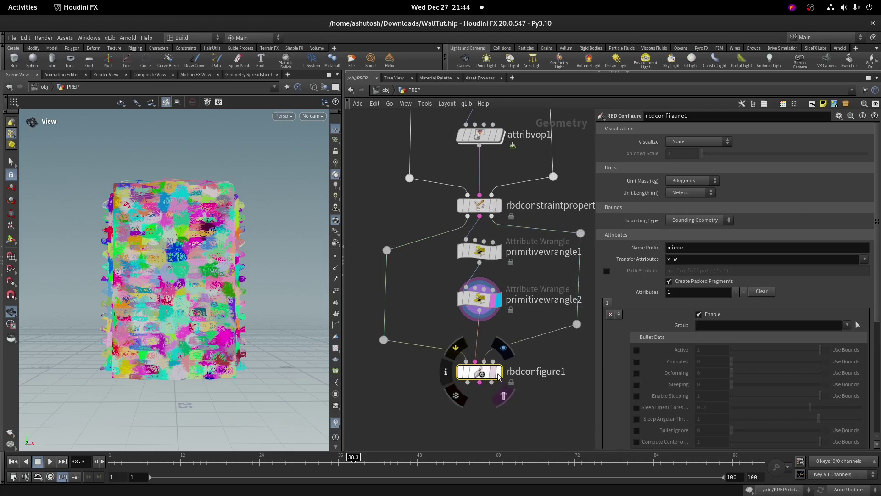
left_click(504, 395)
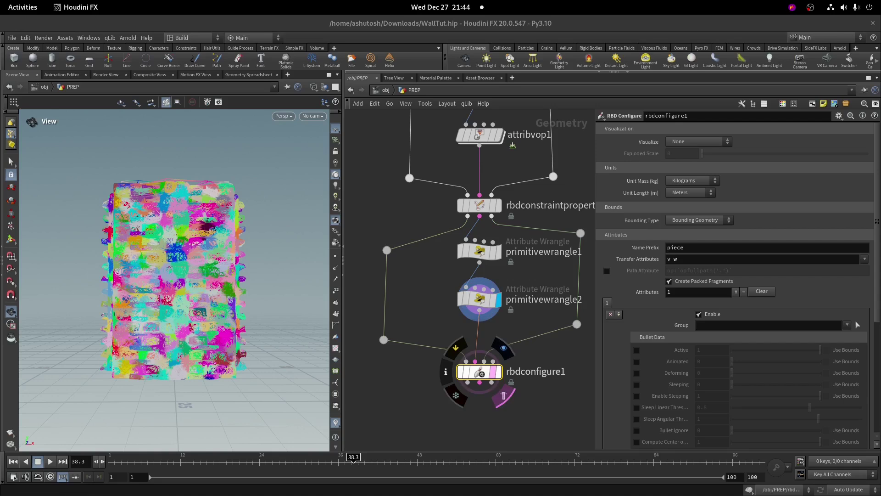
left_click(504, 348)
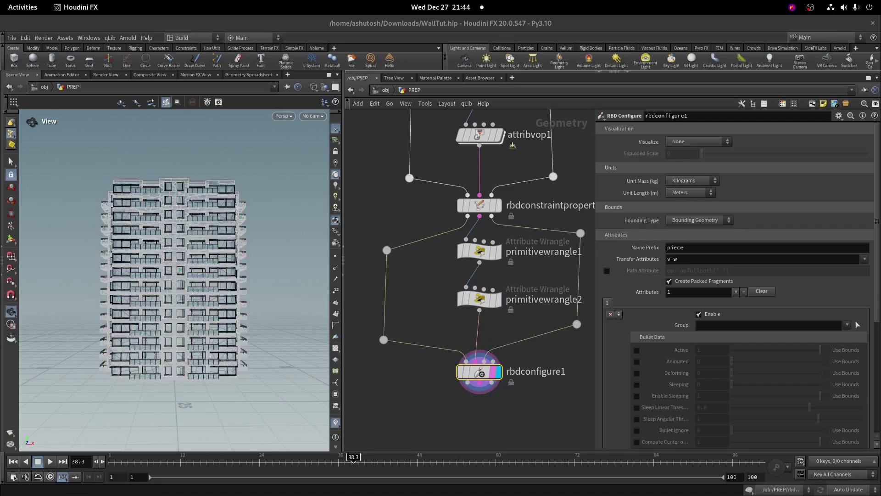
- Add component to the transfer attributes of rbdconfigure1 and enable its Active attribute at 1 with Use Bounds
left_click(864, 259)
left_click(856, 297)
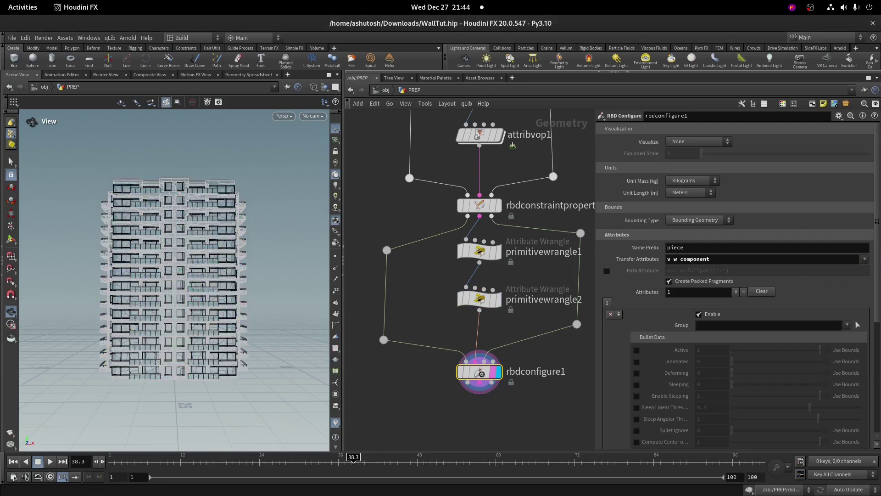
scroll(640, 368, "down", 1)
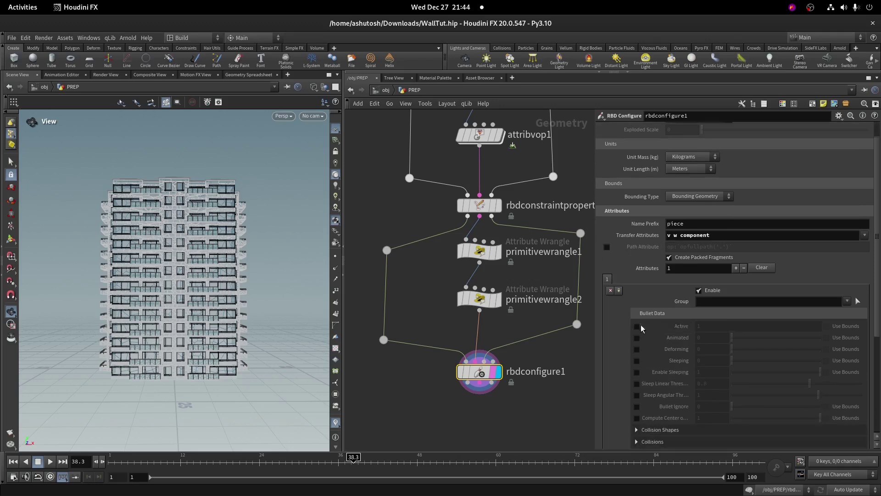
left_click(637, 325)
scroll(566, 339, "down", 3)
- Add a Box node and wire it into rbdconfigure1's fourth input as the bounding geometry
middle_click_drag(565, 338, 517, 284)
key("Tab")
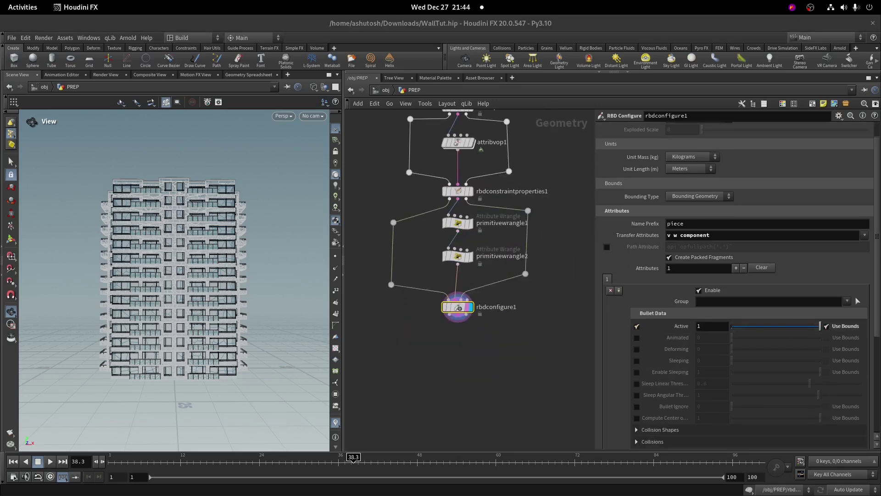
middle_click_drag(446, 345, 426, 328)
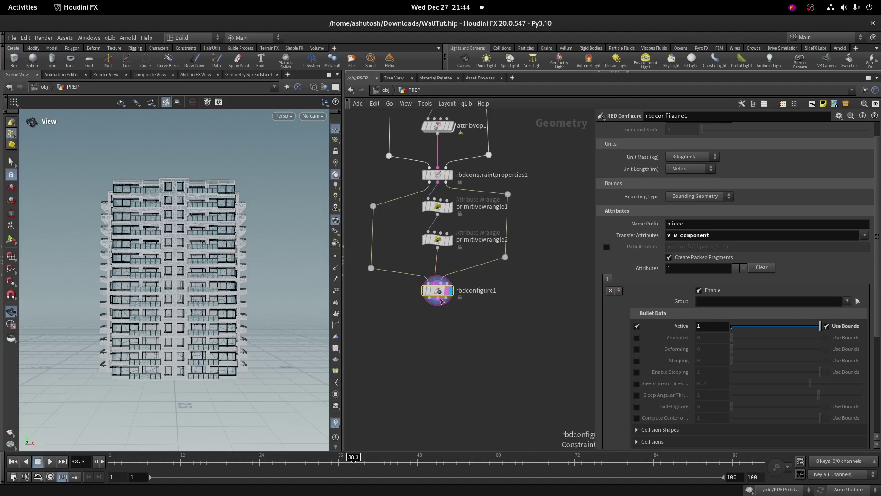
key("Tab")
type("box")
key("Return")
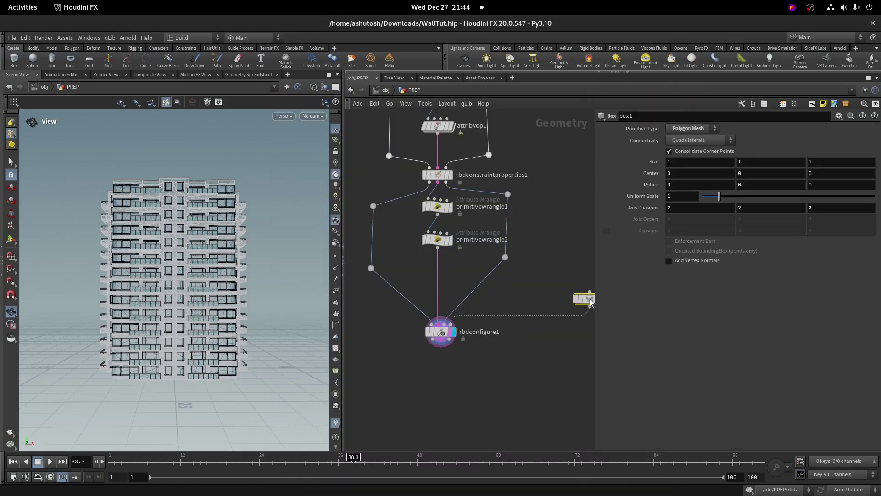
- Show the handles of box1 and set its size to 20 in X, Y and Z
scroll(315, 319, "down", 3)
left_click(11, 238)
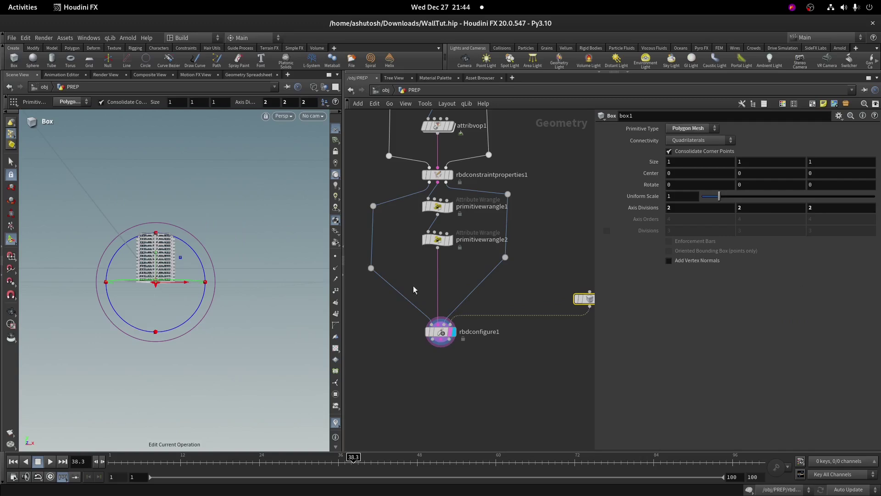
mouse_move(584, 299)
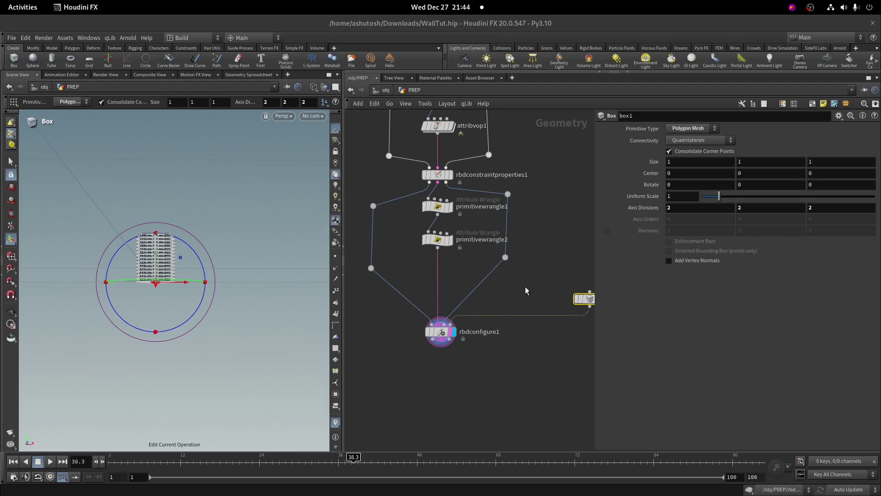
middle_click_drag(525, 288, 502, 268)
type("20")
key("Tab")
type("20")
key("Return")
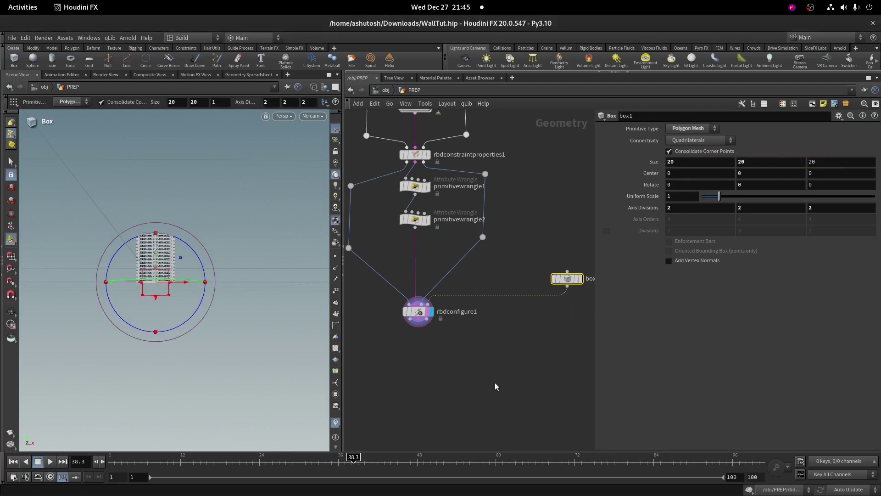
- Move and scale box1 around the building to about 56.3 × 64.5 × 63, centred at about 35.6 in Y
right_click_drag(154, 253, 197, 195, "alt")
left_click_drag(157, 281, 157, 172)
left_click_drag(149, 267, 193, 264, "alt")
left_click_drag(193, 264, 156, 262, "alt")
left_click_drag(156, 262, 133, 269, "shift")
left_click_drag(133, 268, 136, 292, "alt")
key("space+3")
key("space+3")
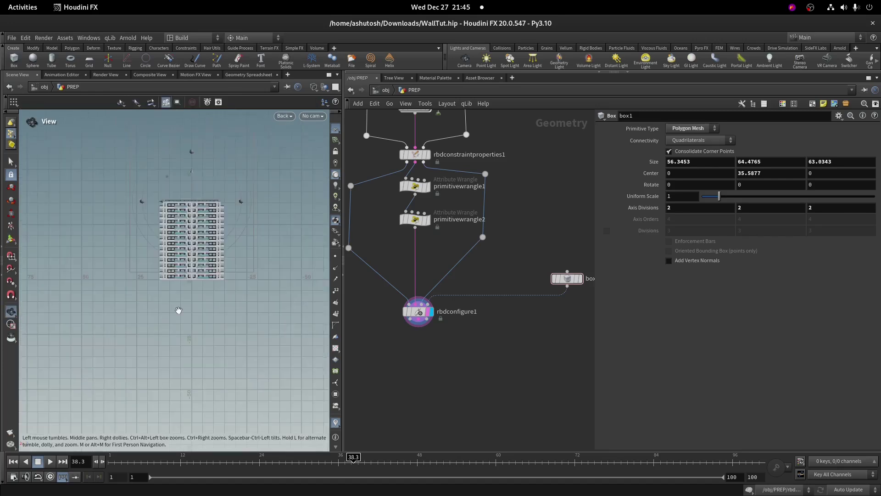
scroll(177, 287, "up", 5)
scroll(207, 279, "down", 5)
middle_click_drag(220, 266, 226, 277, "alt")
key("space+1")
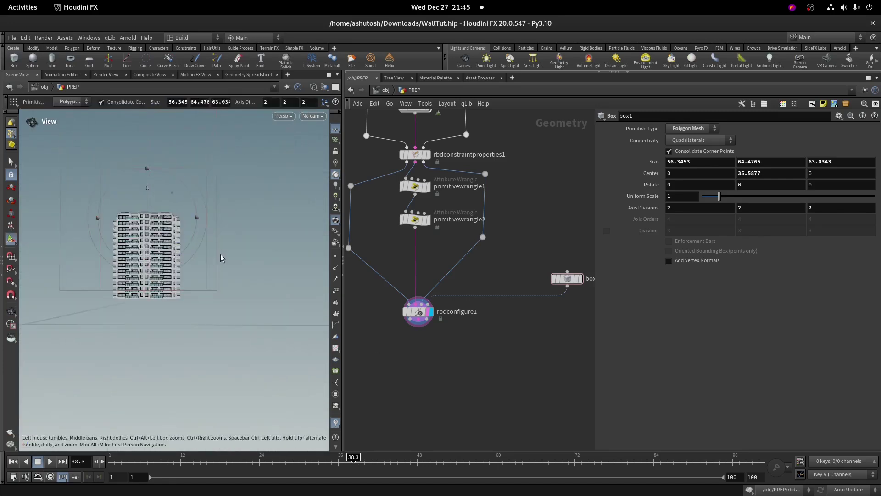
left_click_drag(223, 257, 252, 303, "alt")
- Set rbdconfigure1's physical attributes to type Concrete with the Concrete variant
left_click_drag(467, 362, 367, 305)
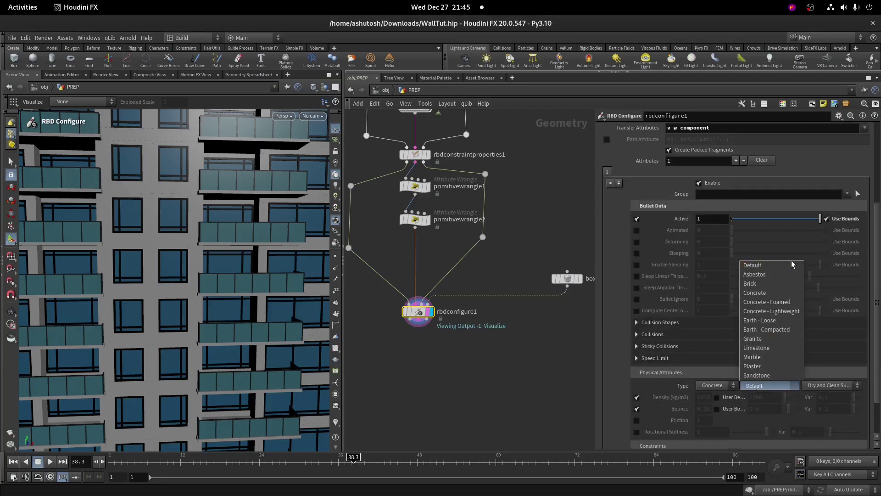
left_click(780, 292)
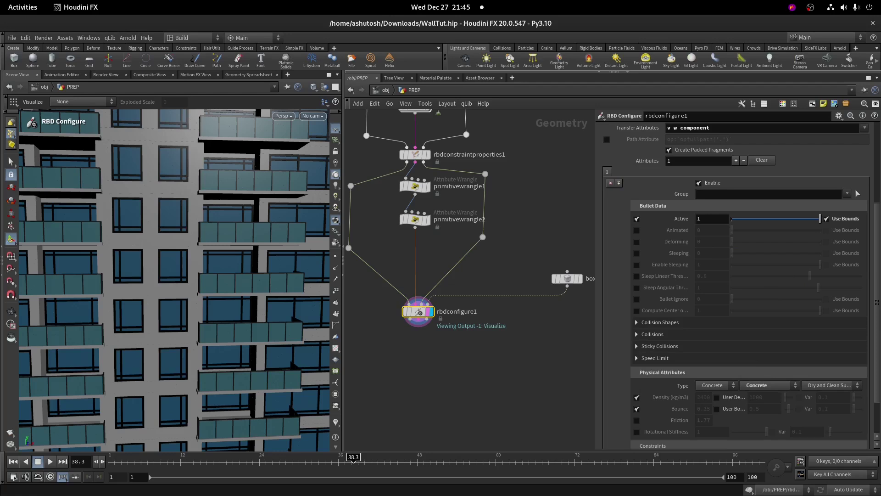
key("f")
- Add a DOP Network and wire rbdconfigure1's third output into its first input and the second output into its second
key("Tab")
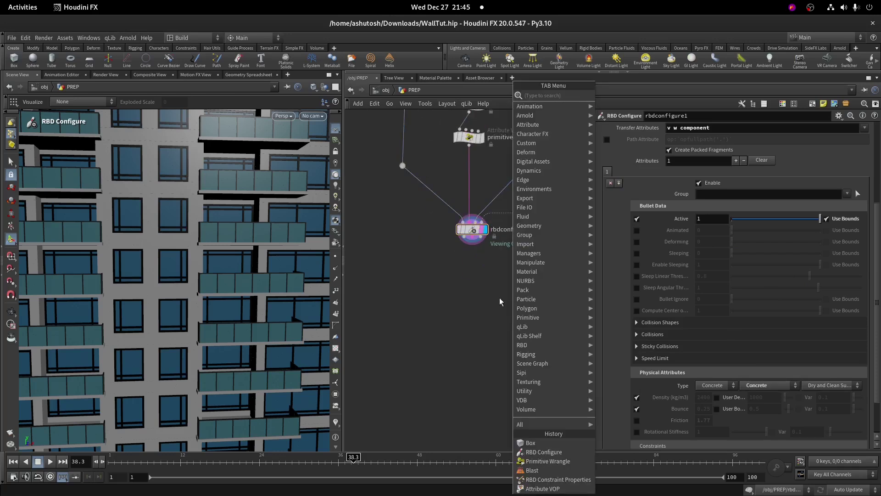
type("dopn")
key("Return")
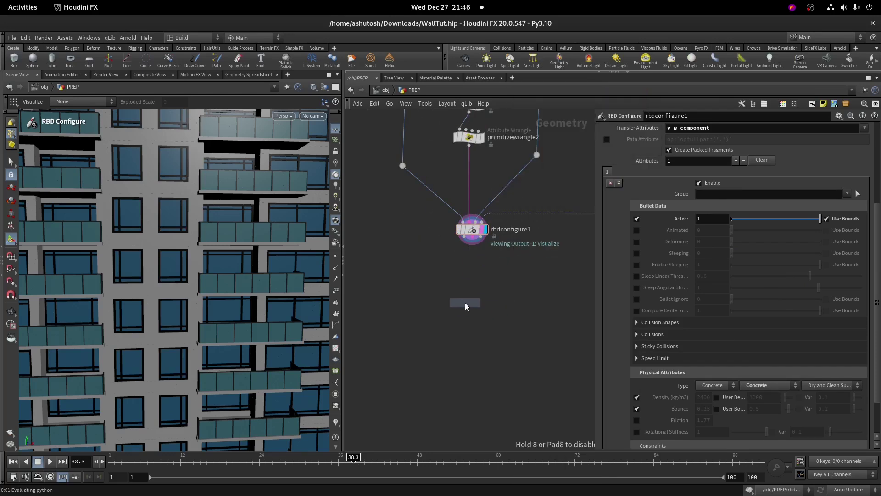
left_click(470, 303)
scroll(500, 267, "up", 3)
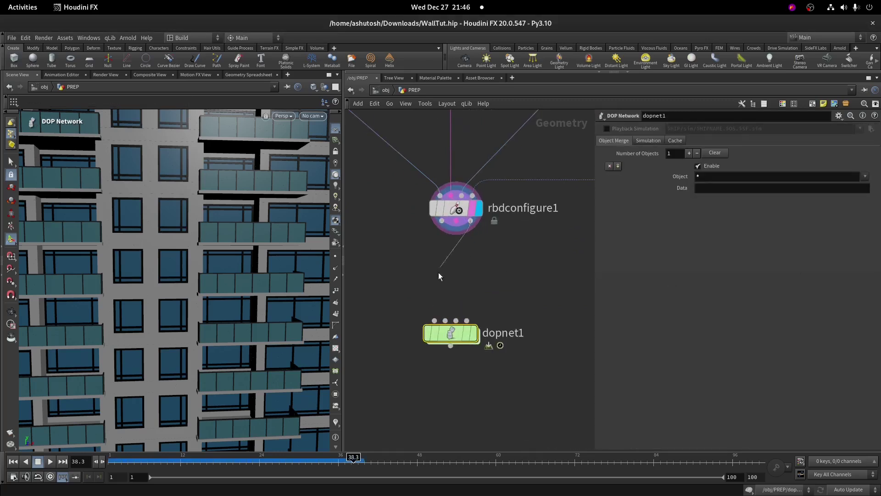
left_click(434, 319)
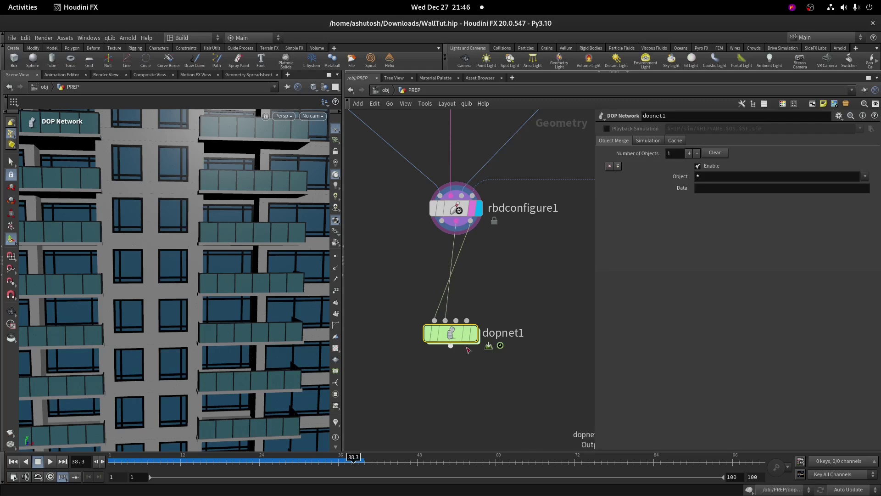
double_click(454, 336)
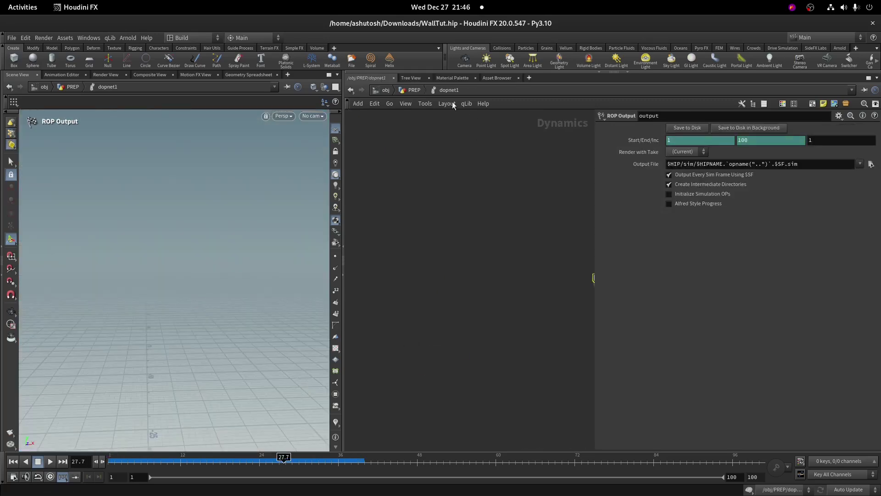
key("u")
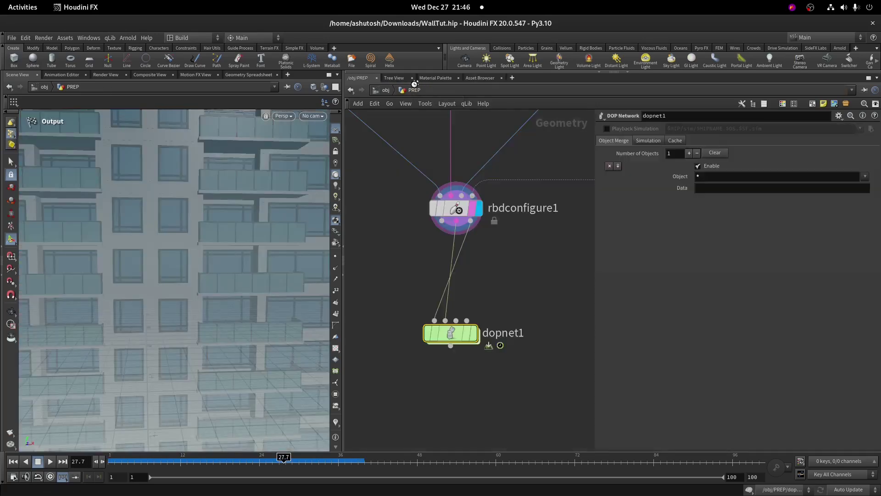
- Show the ANIM collider as a template beside the building and move the timeline to frame 35, before the bat's impact
scroll(525, 238, "down", 1)
left_click_drag(527, 244, 461, 208)
scroll(438, 239, "down", 5)
middle_click_drag(379, 228, 510, 246)
scroll(521, 340, "up", 3)
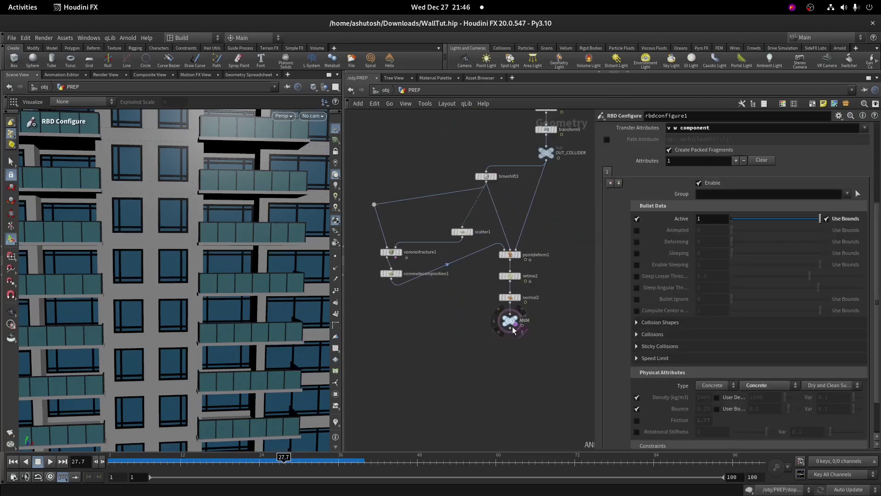
left_click(513, 330)
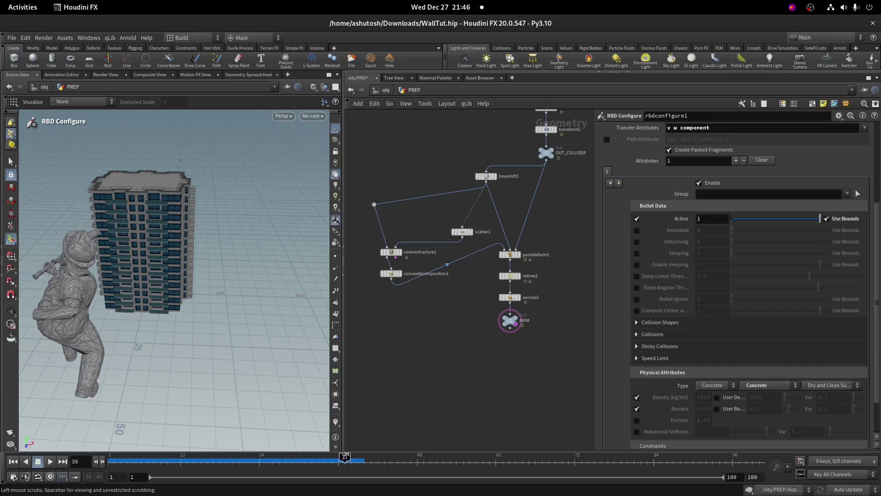
left_click_drag(345, 457, 332, 457)
left_click_drag(137, 233, 156, 279, "alt")
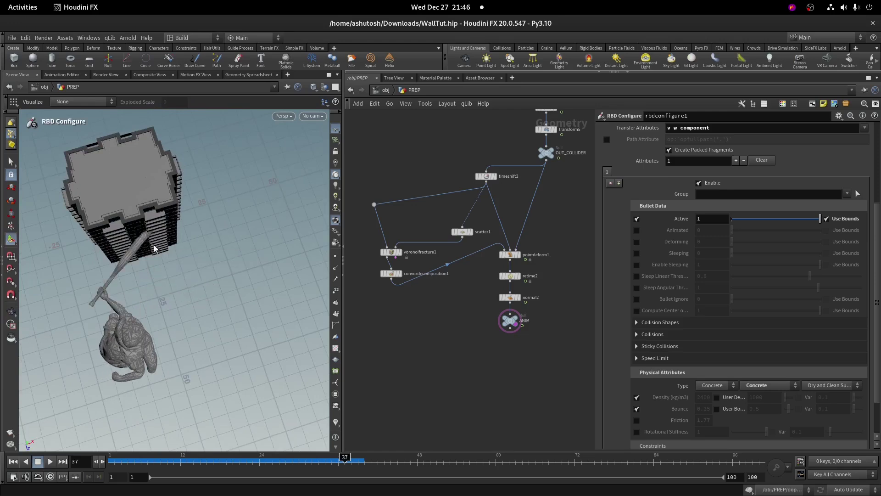
key("Left")
key("Left")
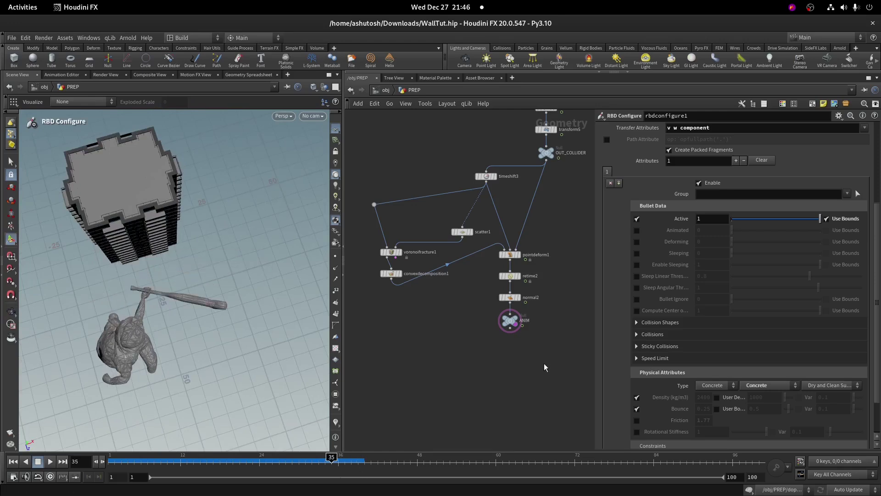
- Set the simulation start frame of dopnet1 to 35 and display dopnet1
left_click_drag(555, 348, 468, 325)
middle_click_drag(544, 340, 390, 349)
scroll(390, 323, "down", 4)
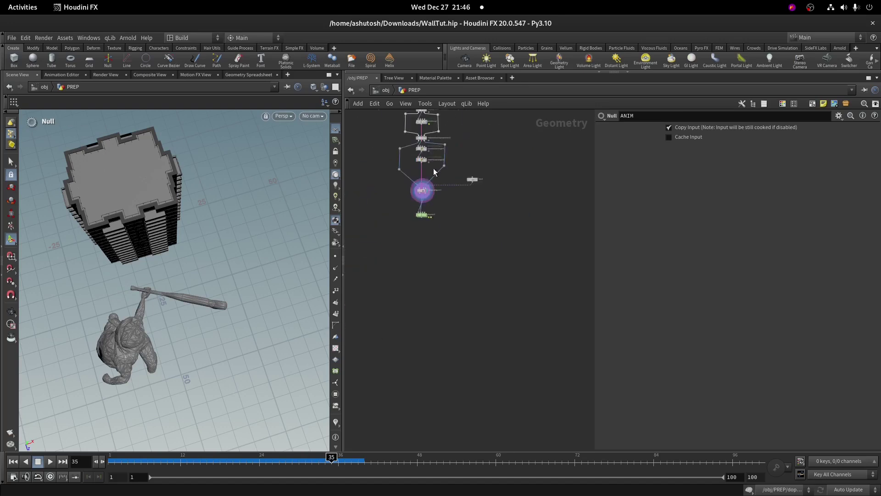
scroll(421, 188, "up", 6)
left_click_drag(353, 232, 436, 305)
left_click(647, 141)
left_click(671, 202)
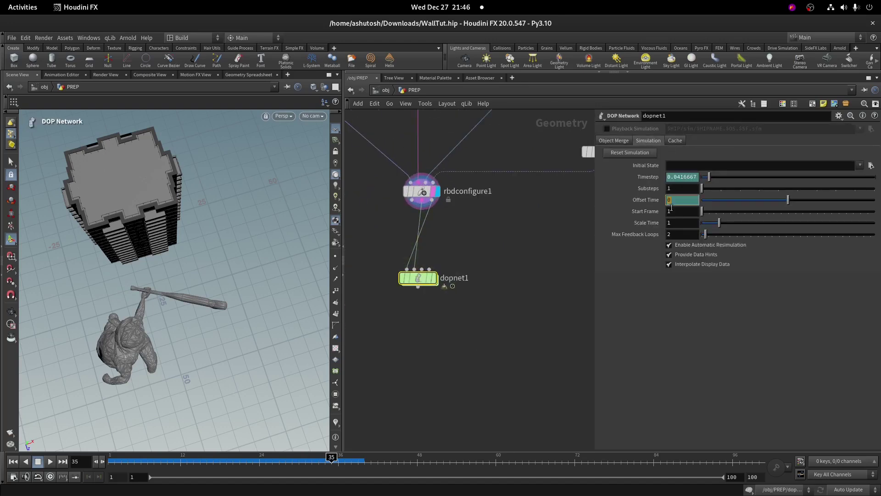
type("35")
key("Return")
scroll(427, 280, "up", 3)
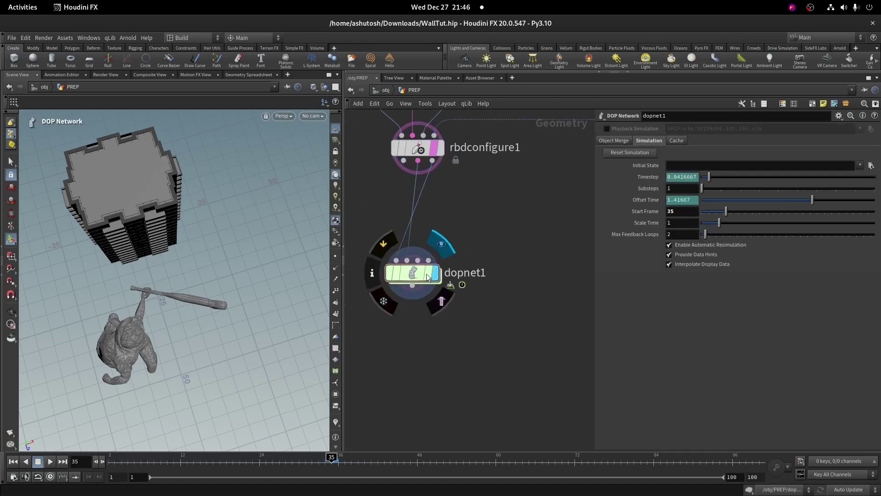
- Inside dopnet1, add a Gravity Force above the output node and insert a Merge between them
double_click(425, 277)
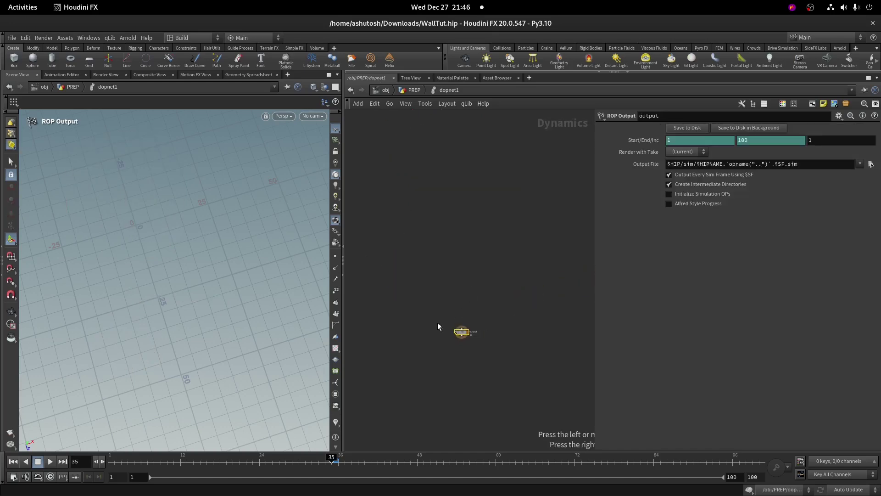
key("Tab")
type("grav")
key("Return")
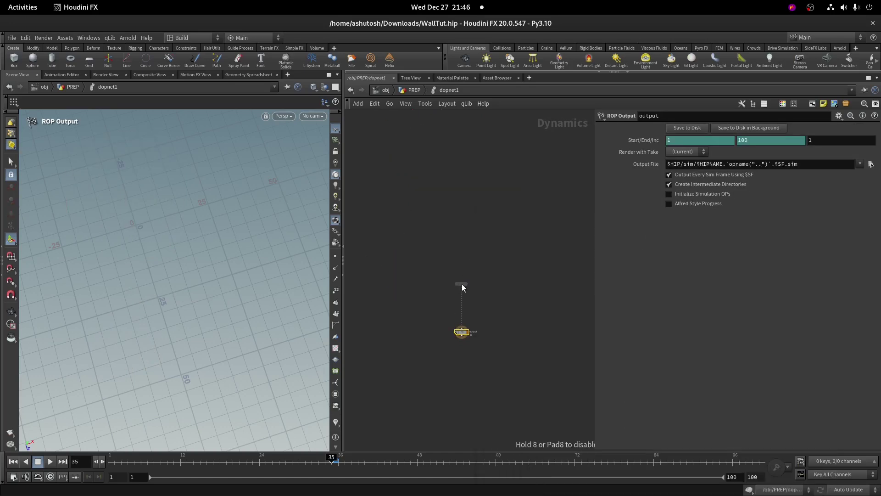
left_click(462, 284)
key("Tab")
type("mer")
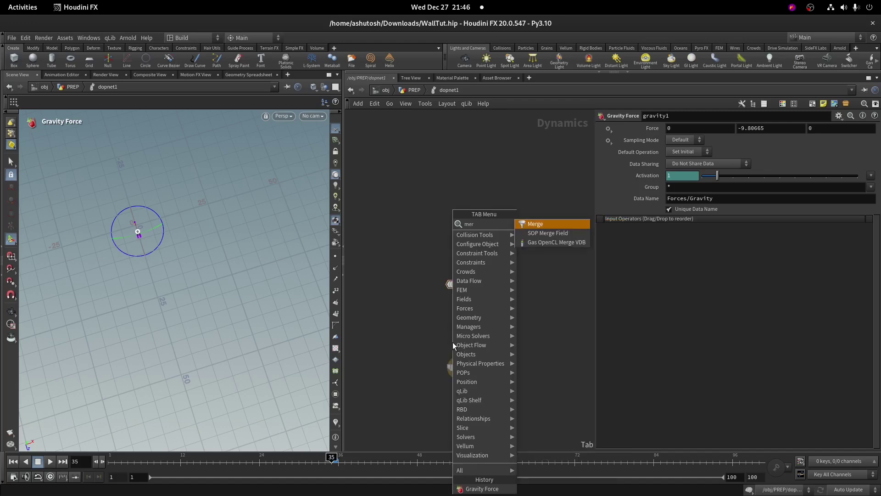
key("Return")
left_click(454, 326)
- Add a Static Solver beside the gravity node and wire it into merge1
key("Tab")
type("sta")
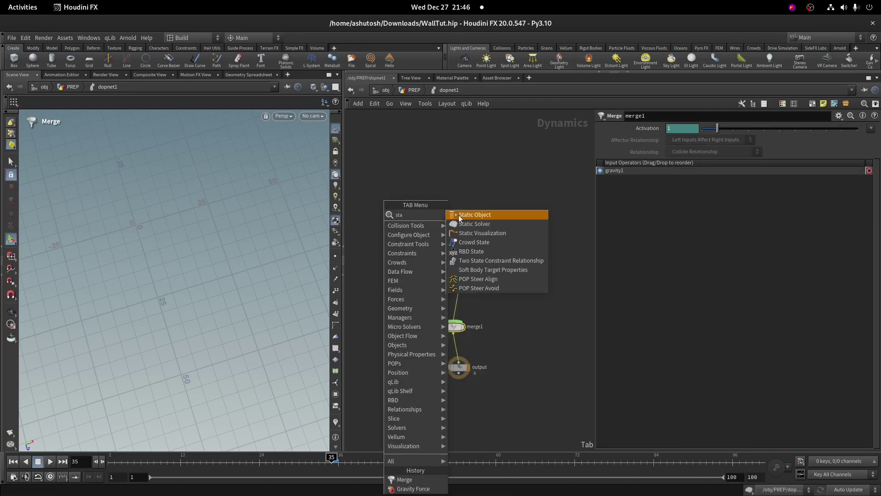
left_click(459, 216)
key("Tab")
type("sta")
left_click(471, 215)
left_click(365, 297)
middle_click_drag(365, 297, 443, 271)
left_click_drag(442, 277, 528, 297)
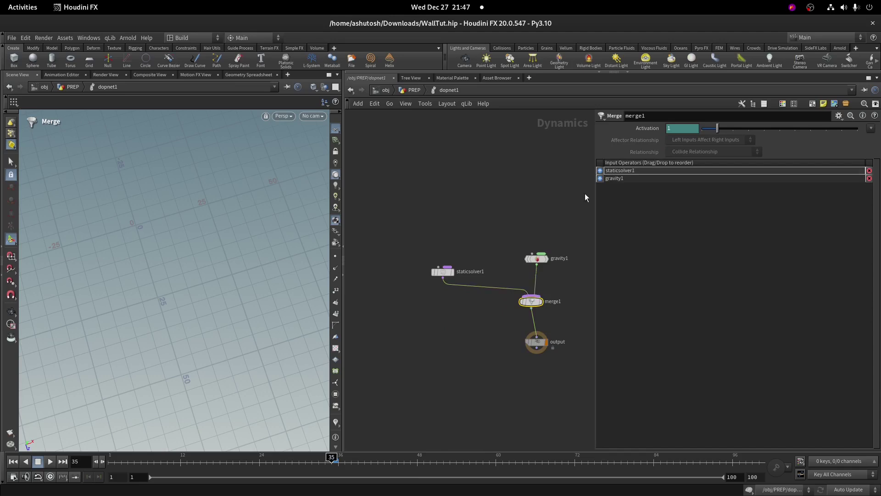
- Add a Ground Plane feeding a new Merge and wire that merge into staticsolver1's first input
key("Tab")
type("gr")
left_click(533, 205)
left_click(473, 190)
left_click(473, 195)
key("Tab")
type("mer")
key("Return")
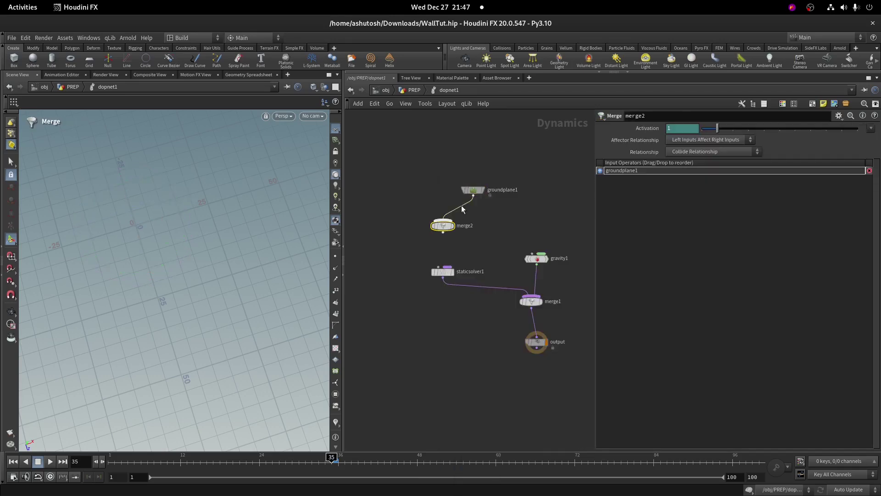
left_click_drag(443, 232, 439, 267)
- Add a Static Object above merge2 and wire it into that merge beside the ground plane
left_click(443, 221)
key("Tab")
type("sta")
key("Return")
left_click(408, 158)
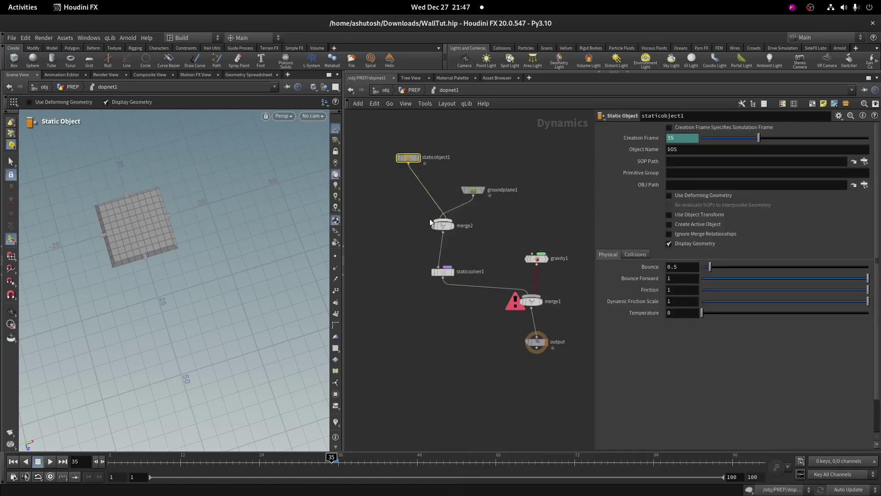
left_click(436, 224)
left_click(409, 158)
left_click(469, 192)
- Add a Rigid Body Solver using the Bullet engine above gravity1 and wire it into gravity1's input
middle_click_drag(505, 193, 466, 204)
left_click(529, 255)
key("Tab")
type("rig")
key("Return")
left_click(682, 129)
left_click(684, 137)
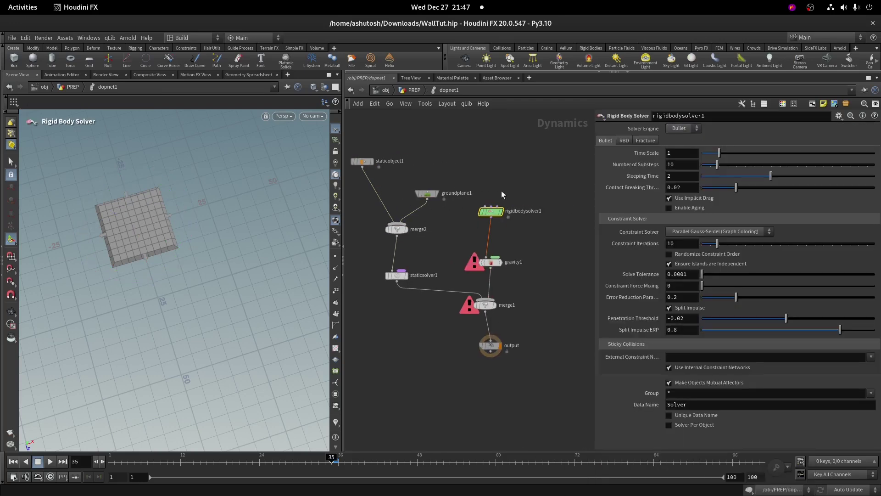
- Add an RBD Packed Object above rigidbodysolver1 and set its geometry source to First Context Geometry
key("Tab")
type("rbd")
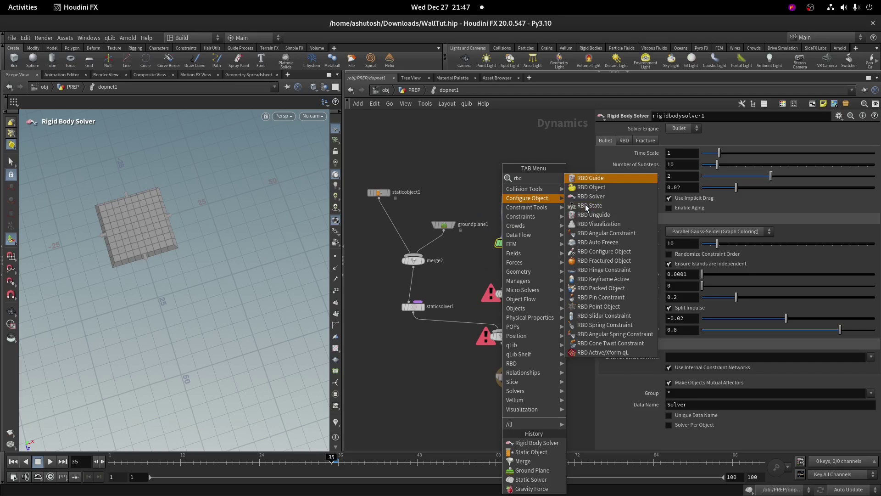
left_click(624, 287)
scroll(442, 199, "up", 2)
left_click(705, 183)
left_click(699, 202)
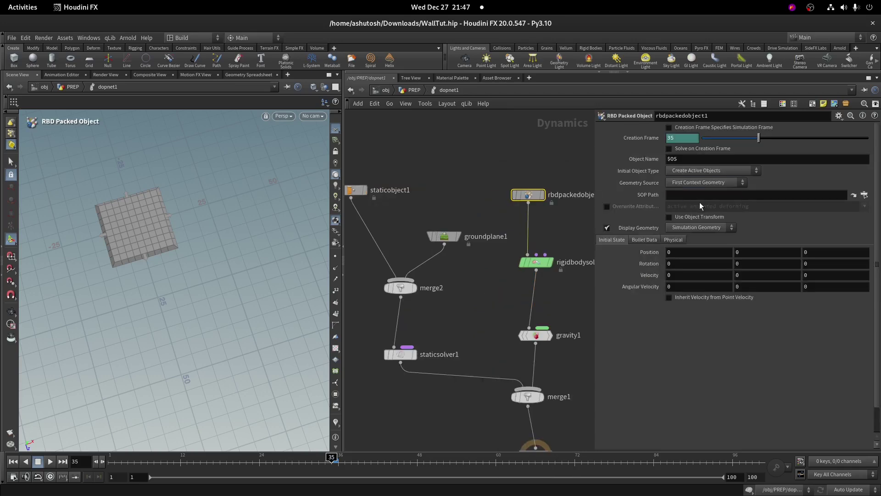
- In rbdpackedobject1's Bullet data, enable Create Convex Hull per Set of Connected Primitives
mouse_move(205, 211)
left_mouse_down("alt")
mouse_move(200, 188)
mouse_move(201, 205)
left_mouse_up("alt")
right_click_drag(201, 204, 202, 241, "alt")
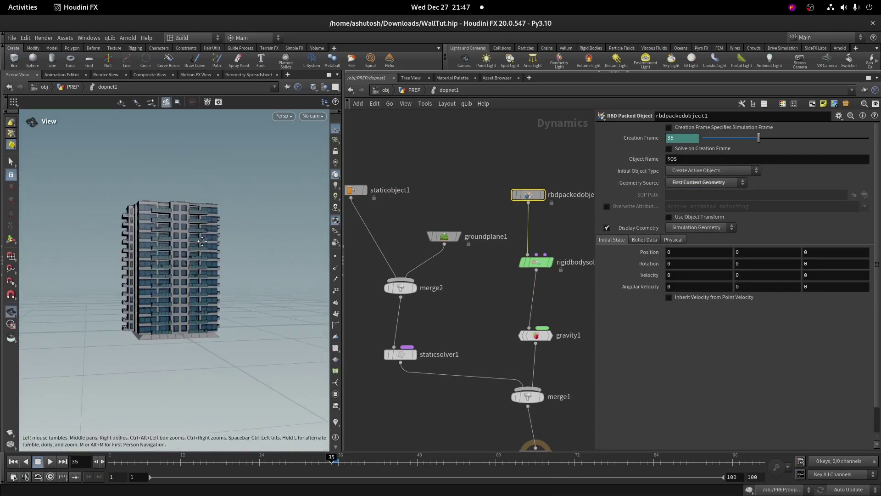
left_click_drag(202, 241, 228, 207)
key("Return")
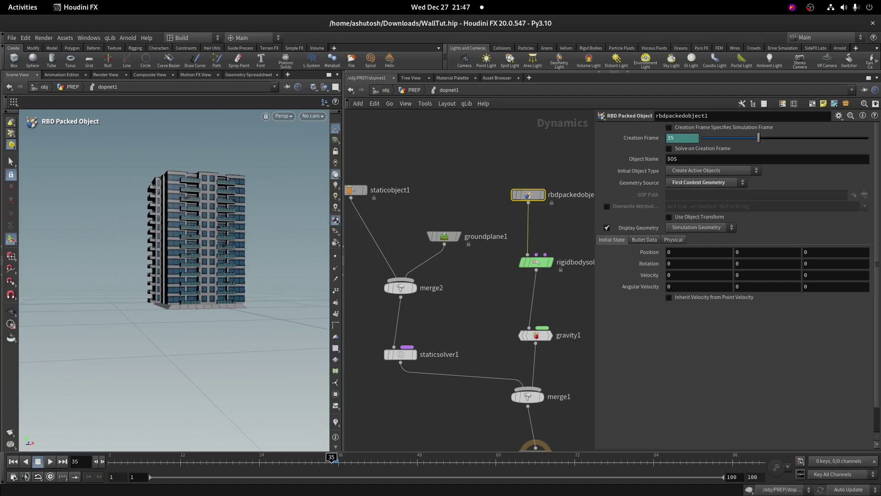
left_click(646, 238)
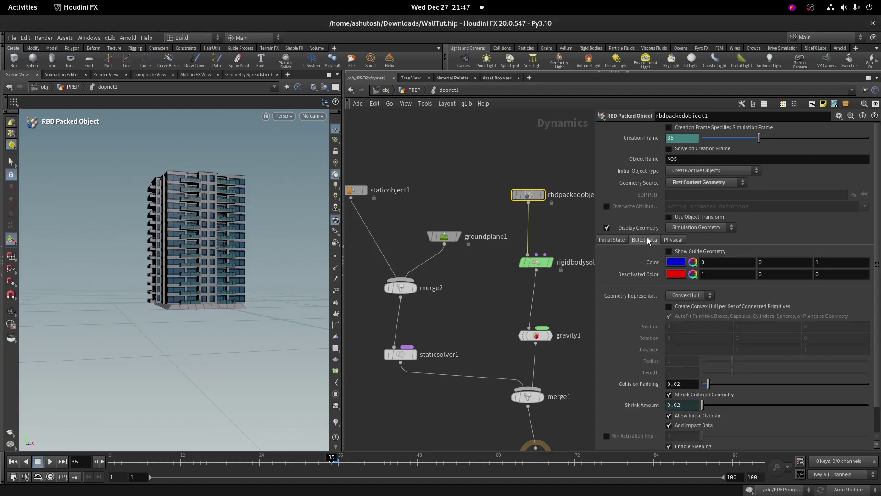
left_click(687, 308)
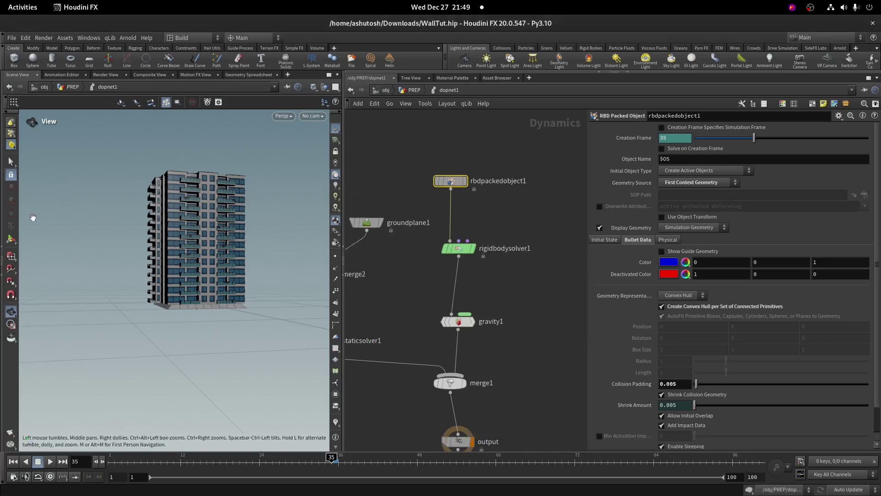
- Run the simulation from frame 35 to 37 and examine the building's facade and balcony pieces up close
right_click_drag(31, 216, 246, 256)
left_click_drag(246, 256, 197, 257)
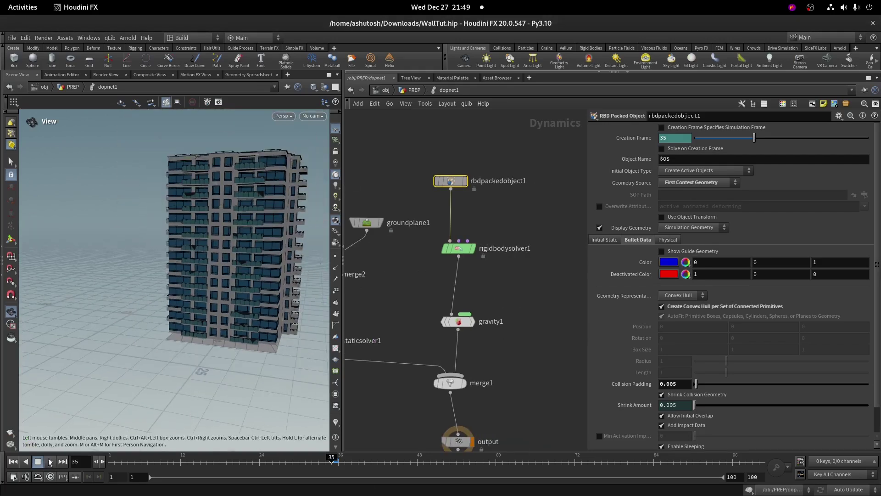
left_click(49, 461)
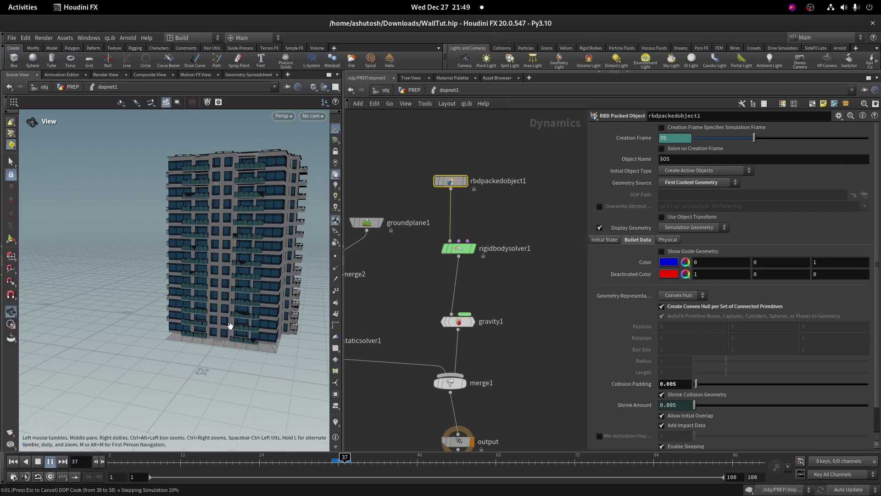
key("Escape")
left_click_drag(243, 309, 270, 295)
right_click_drag(269, 295, 248, 202)
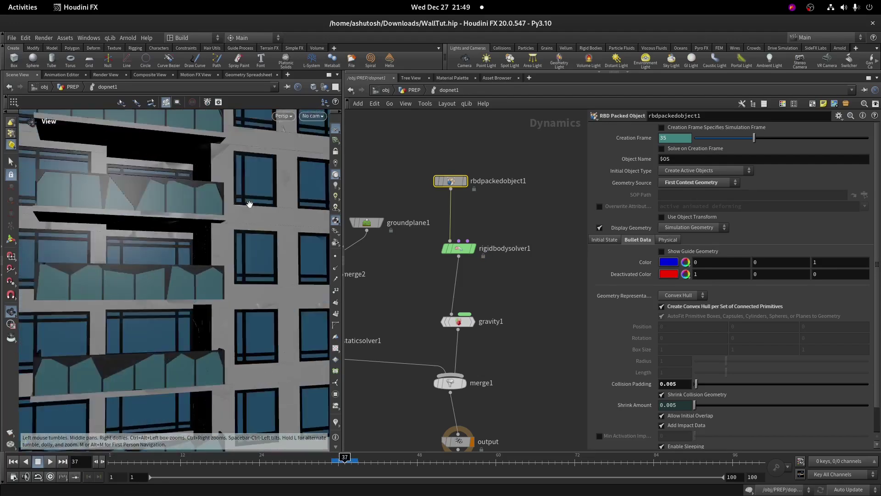
left_click_drag(247, 202, 389, 209)
middle_click(462, 182)
right_click_drag(294, 220, 271, 284)
left_click_drag(271, 284, 232, 307)
- Advance the simulation to frame 39 and inspect how the balconies and the building's base behave
key("Right")
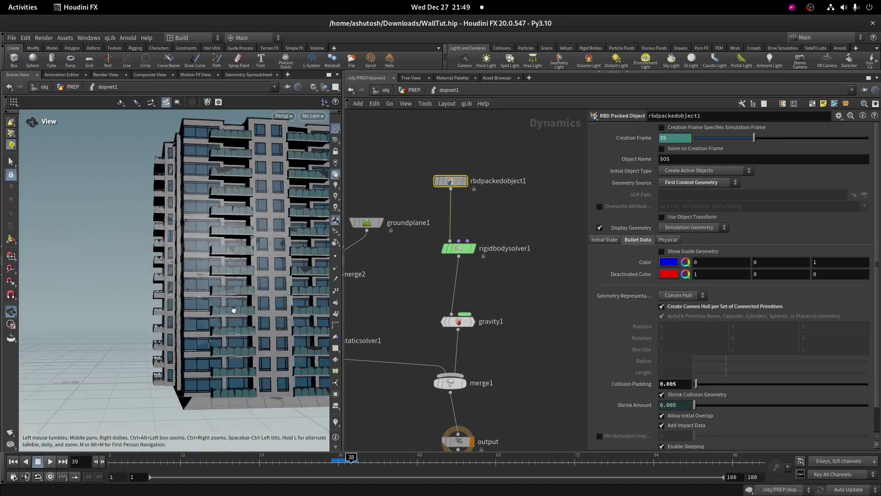
left_click(50, 461)
scroll(252, 257, "up", 6)
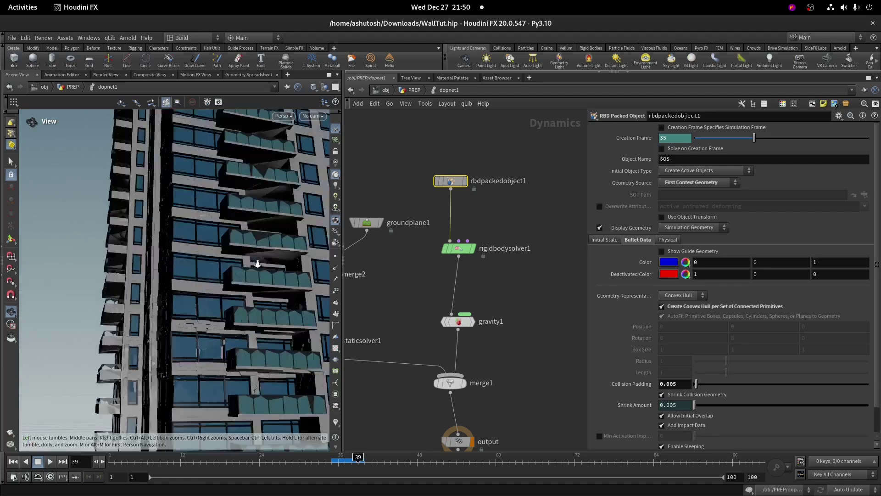
scroll(197, 338, "down", 2)
scroll(197, 317, "down", 6)
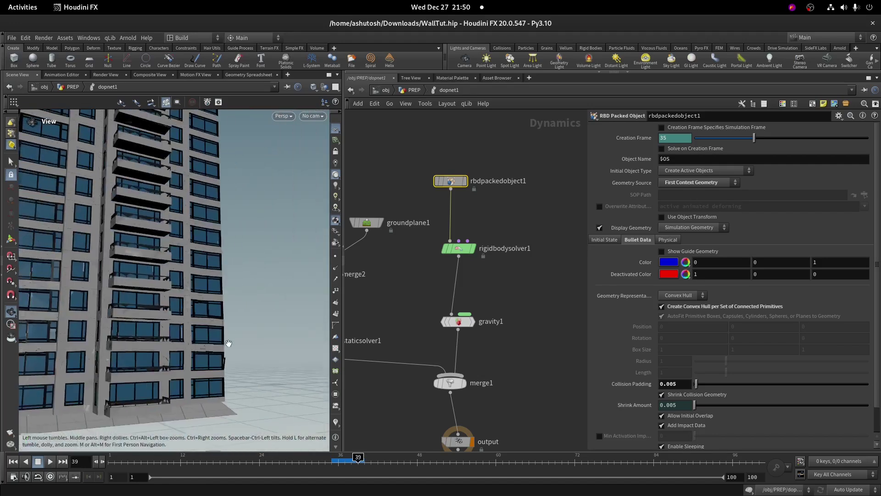
scroll(470, 248, "down", 3)
scroll(469, 246, "up", 3)
key("Tab")
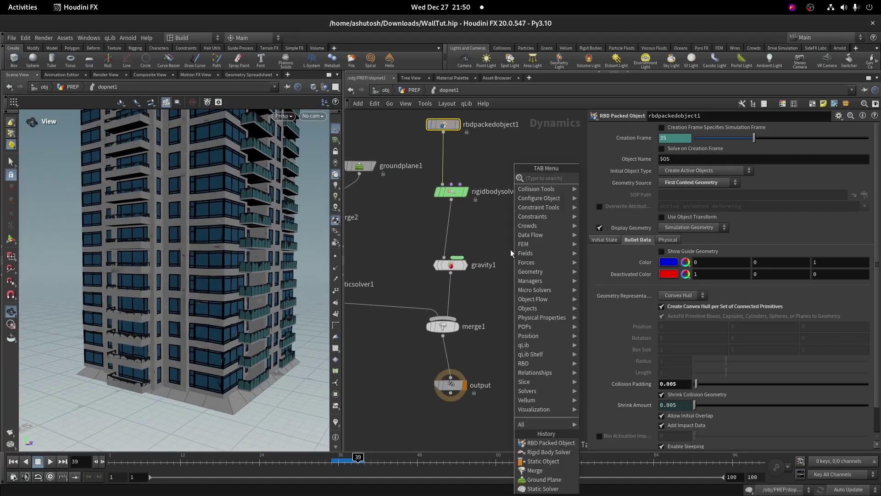
type("cons")
key("Return")
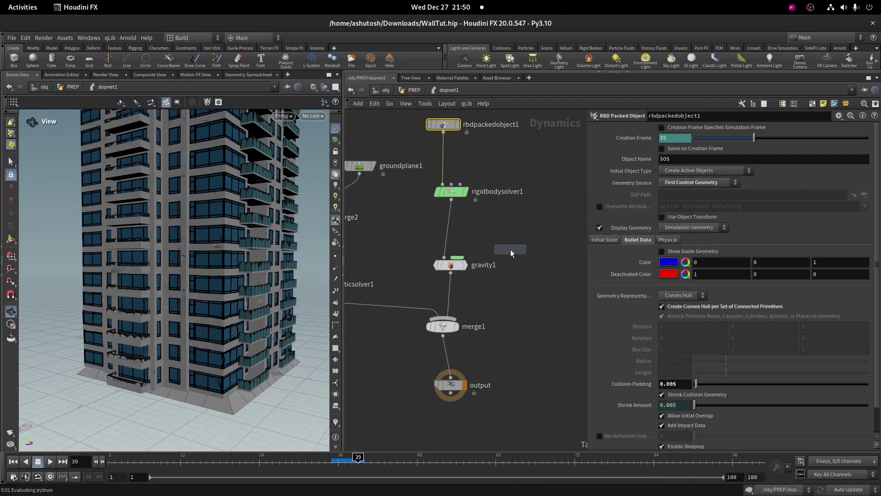
- Insert a Constraint Network between rigidbodysolver1 and gravity1, and move the solver up to make room above it
key("Tab")
type("cons")
key("Down")
key("Return")
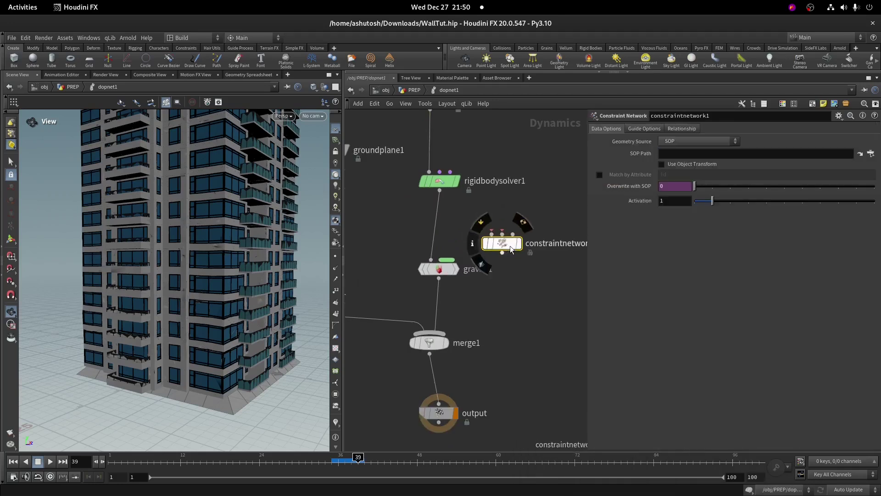
left_click(439, 234)
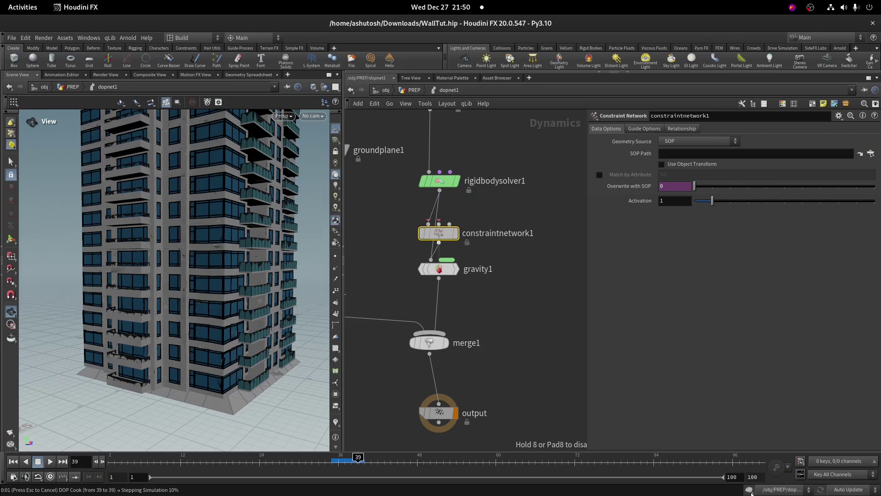
scroll(444, 263, "down", 3)
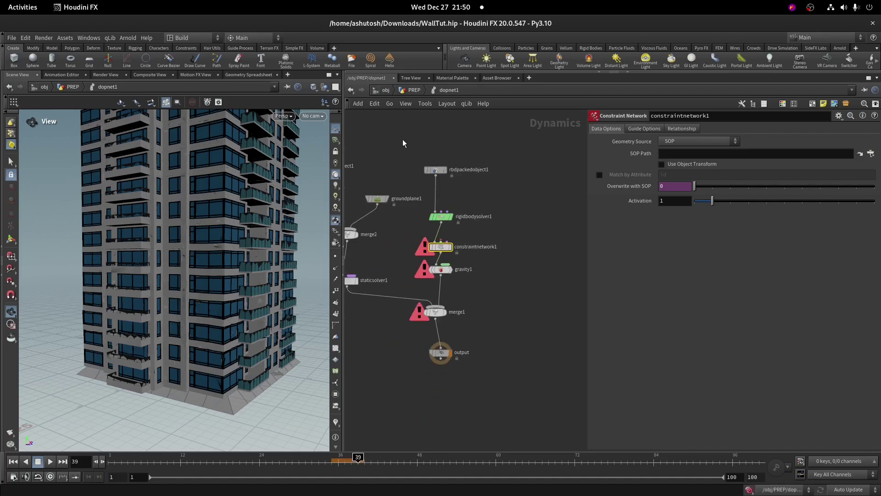
left_click_drag(441, 214, 446, 179, "shift")
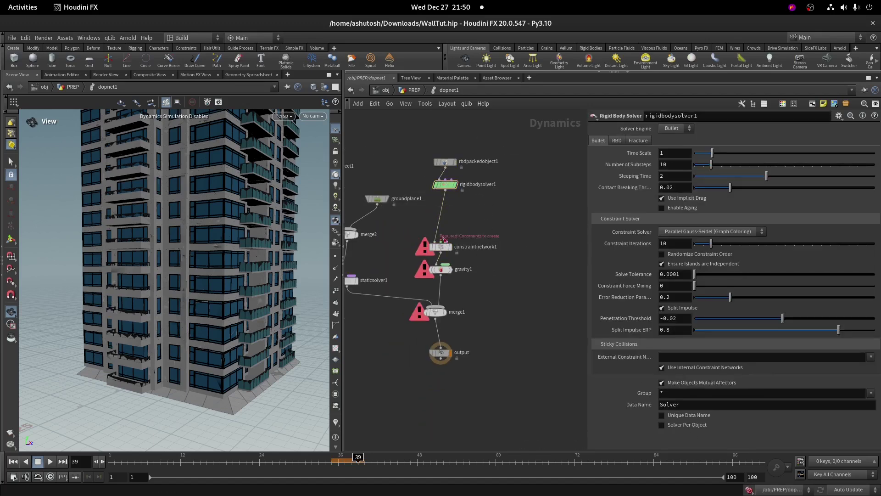
- Add a Merge feeding constraintnetwork1's second input and place it beside the network chain
left_click(441, 241)
key("Tab")
type("merg")
key("Return")
left_click(510, 208)
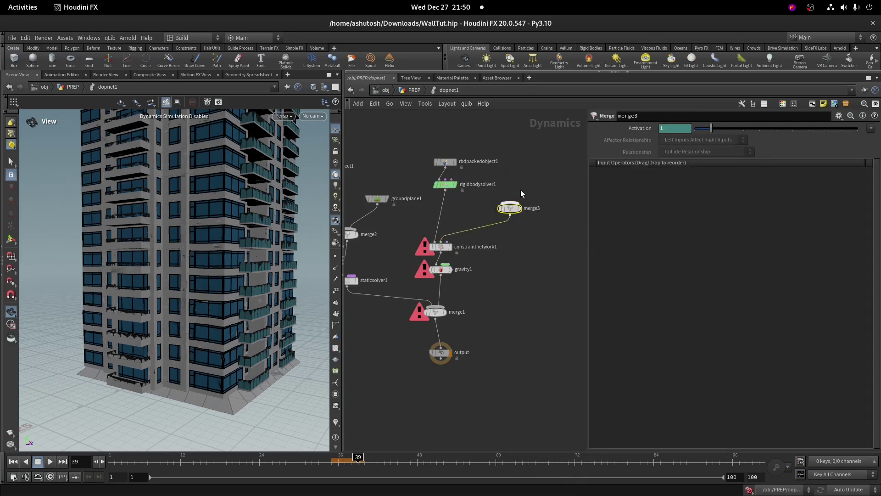
left_click_drag(511, 208, 536, 234)
- Add a Glue Constraint Relationship feeding merge3, with strength 500 and 2 propagation iterations
left_click(536, 228)
key("Tab")
type("glue")
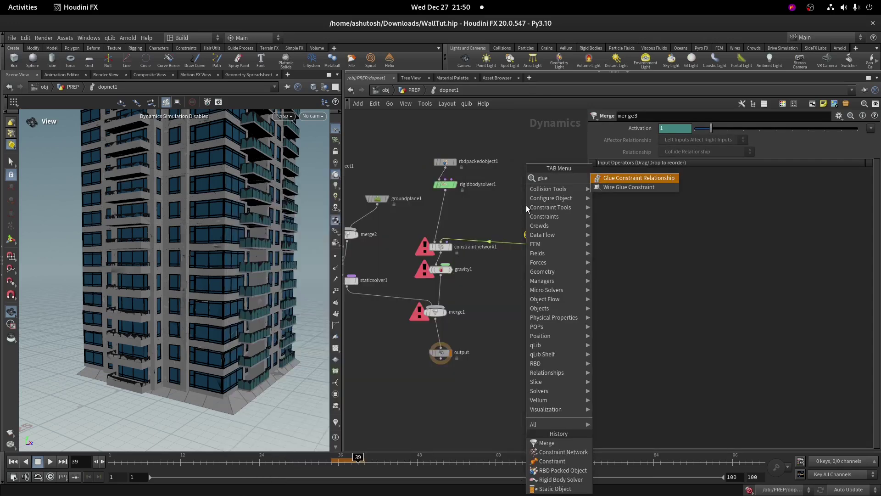
key("Return")
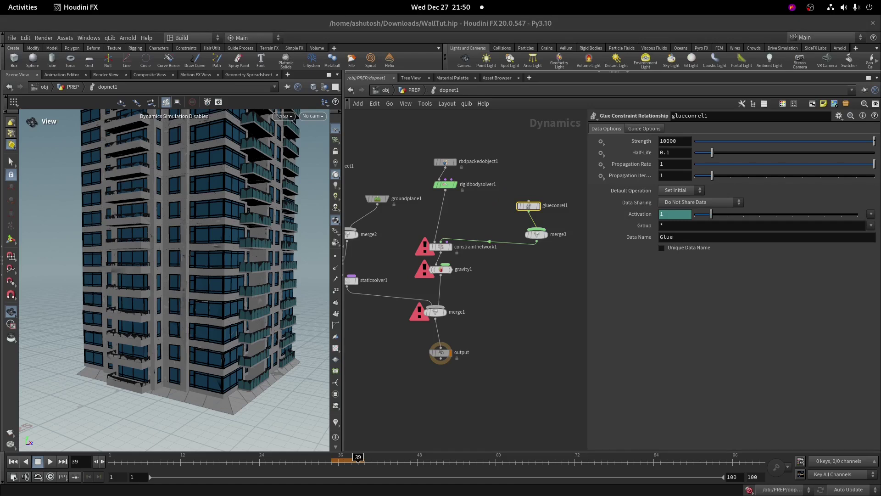
double_click(675, 141)
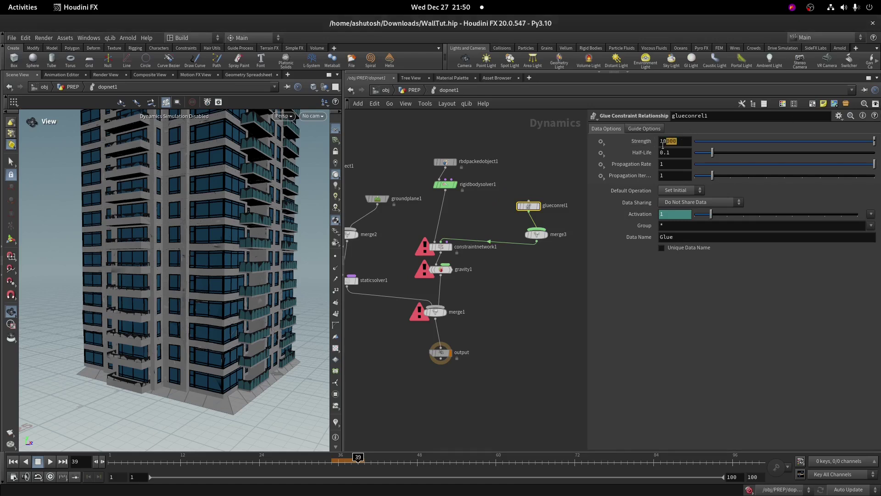
type("500")
left_click_drag(668, 175, 624, 183)
left_click(568, 274)
- Add a Bullet Soft Constraint Relationship feeding merge3 and set its stiffness to 1
middle_click_drag(568, 278, 494, 285)
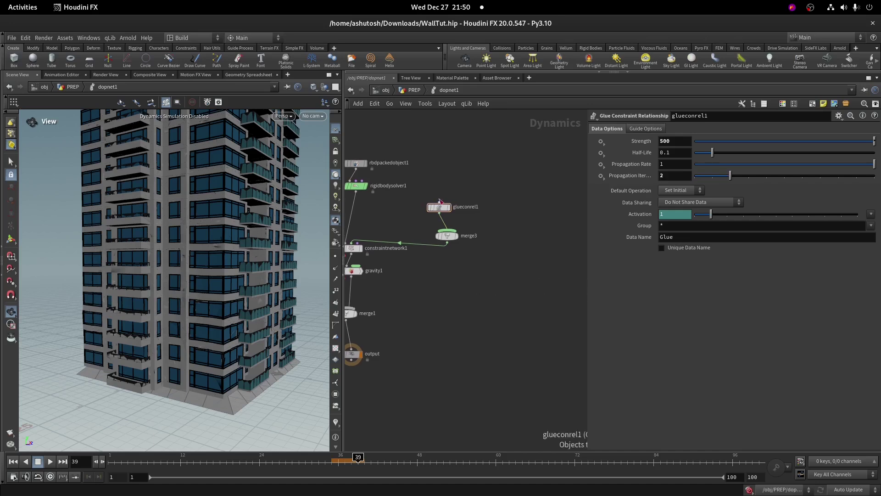
key("Tab")
type("soft")
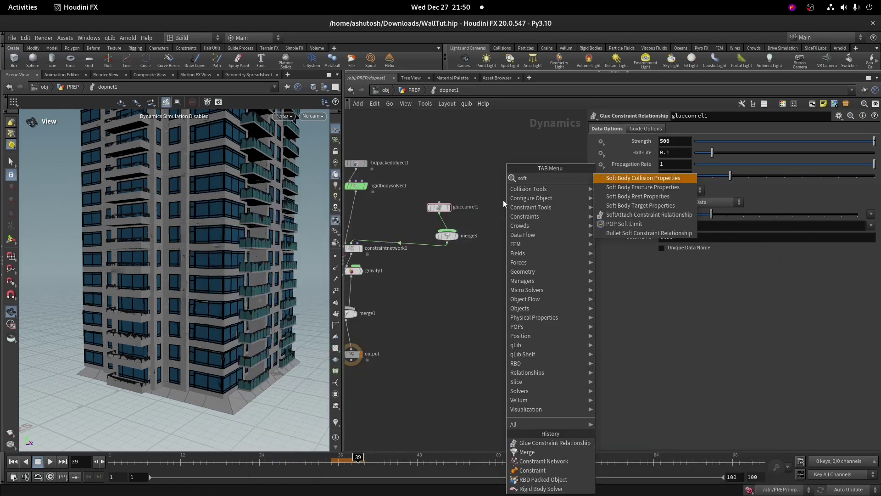
key("Down")
key("Down")
key("Down")
key("Down")
key("Down")
key("Down")
key("Return")
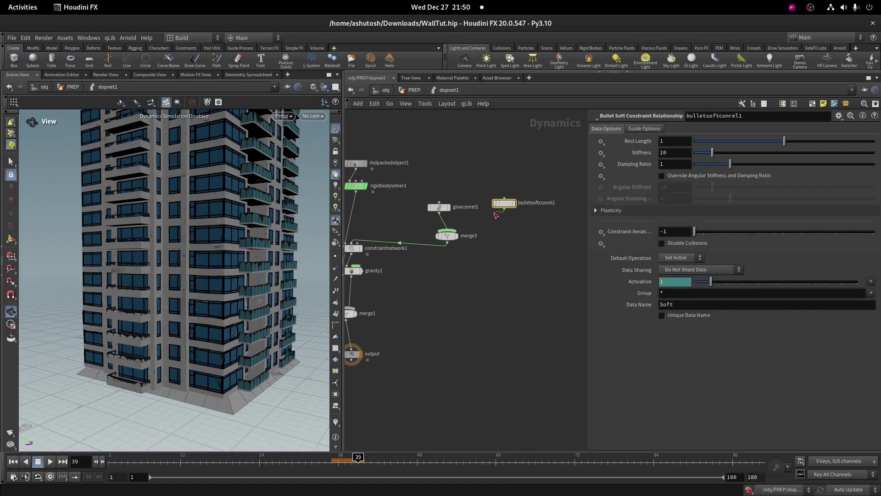
left_click(503, 202)
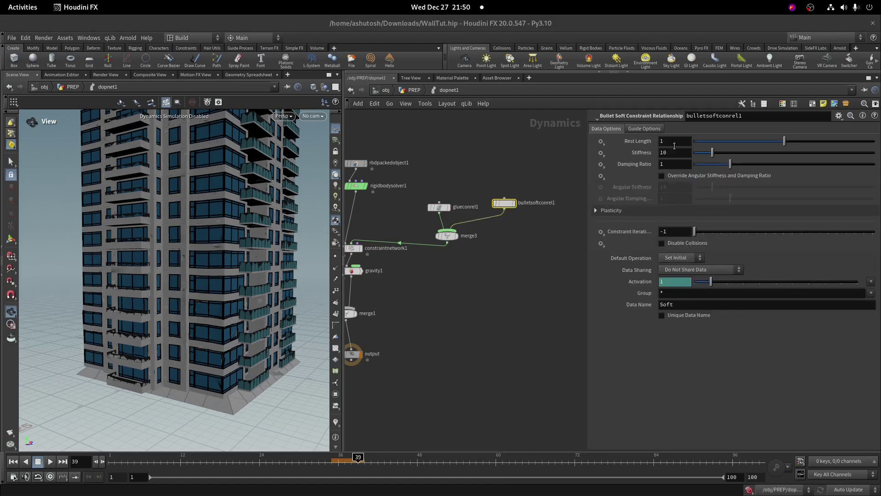
left_click_drag(672, 151, 617, 155)
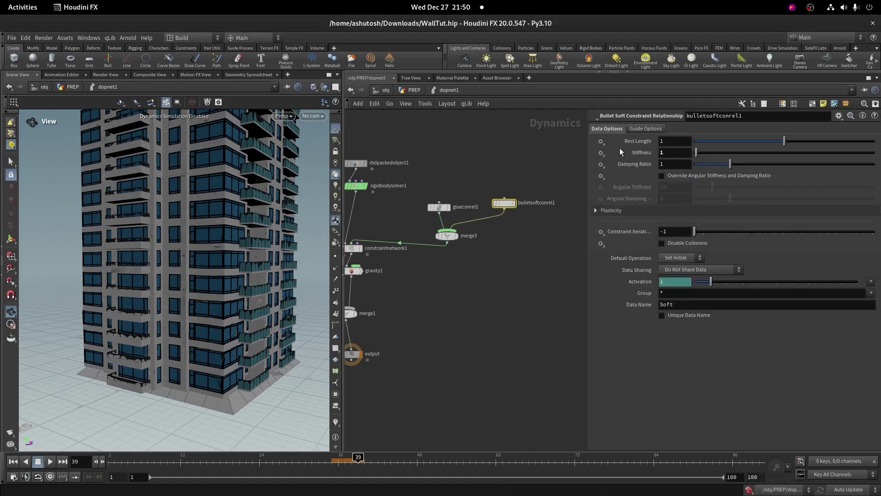
- Set constraintnetwork1's geometry source to Second Context Geometry
scroll(445, 302, "down", 3)
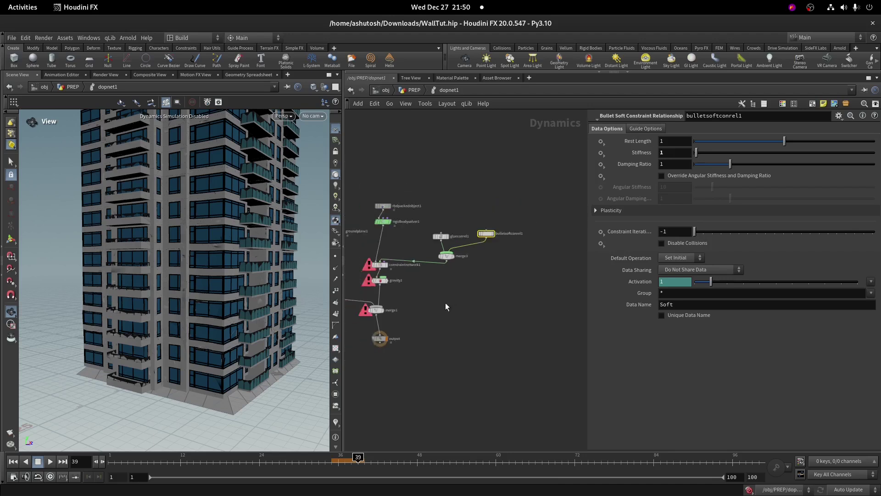
middle_click_drag(446, 302, 574, 320)
left_click(508, 283)
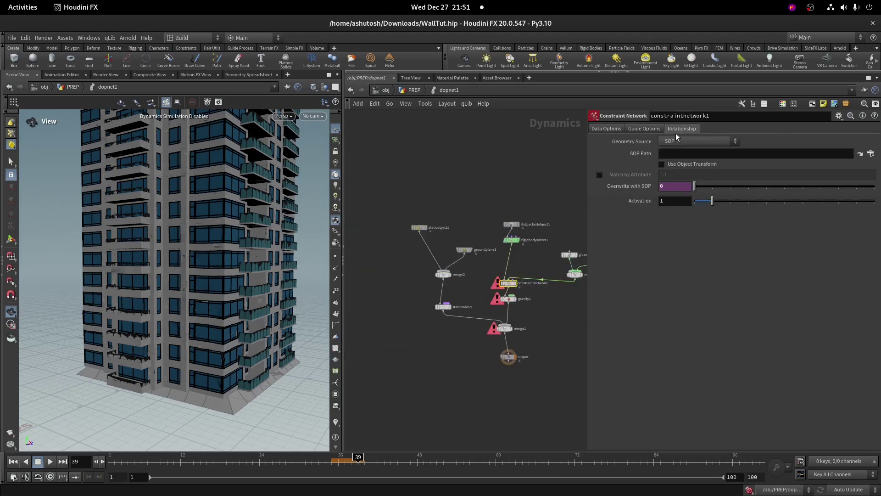
left_click(676, 133)
left_click(619, 130)
left_click(698, 141)
left_click(688, 168)
- Enable the simulation at frame 35, view the building's constraints from several angles, and set constraintnetwork1's Overwrite with SOP to 0
left_click(330, 460)
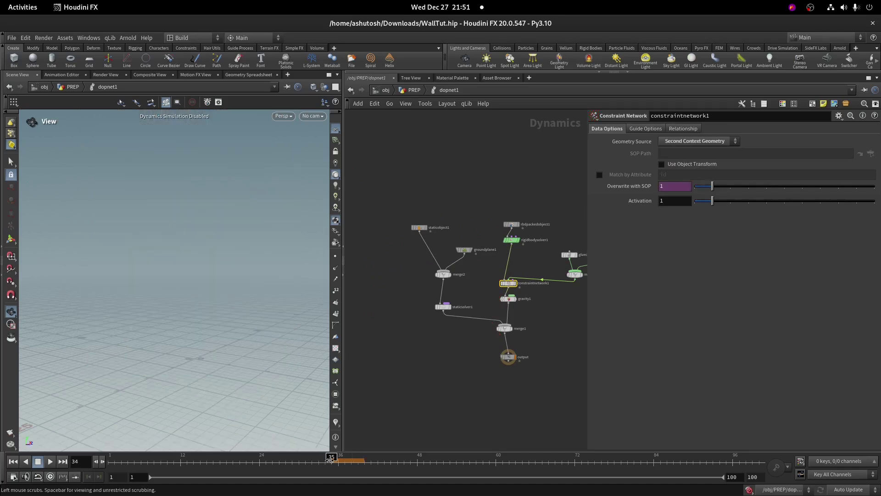
left_click(749, 489)
left_click_drag(321, 334, 244, 281)
right_click_drag(244, 281, 108, 387)
left_click_drag(107, 388, 137, 390)
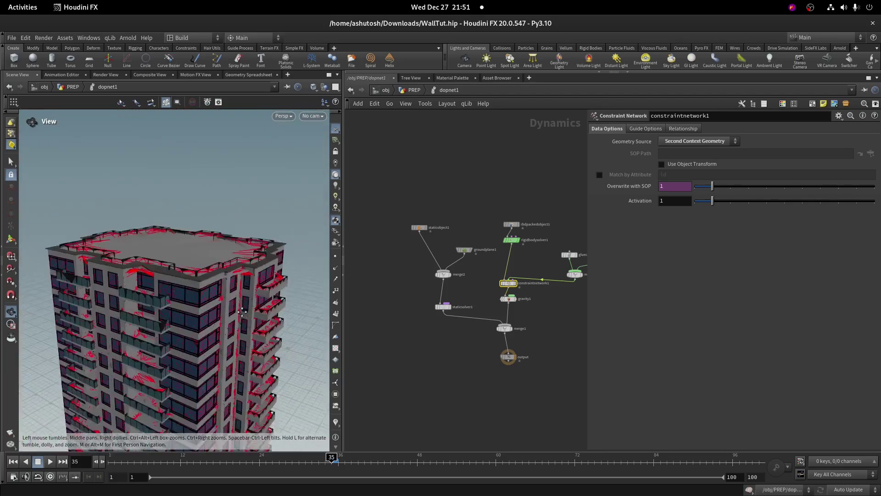
right_click_drag(137, 390, 191, 295)
left_click_drag(191, 295, 233, 304)
right_click_drag(297, 227, 209, 315)
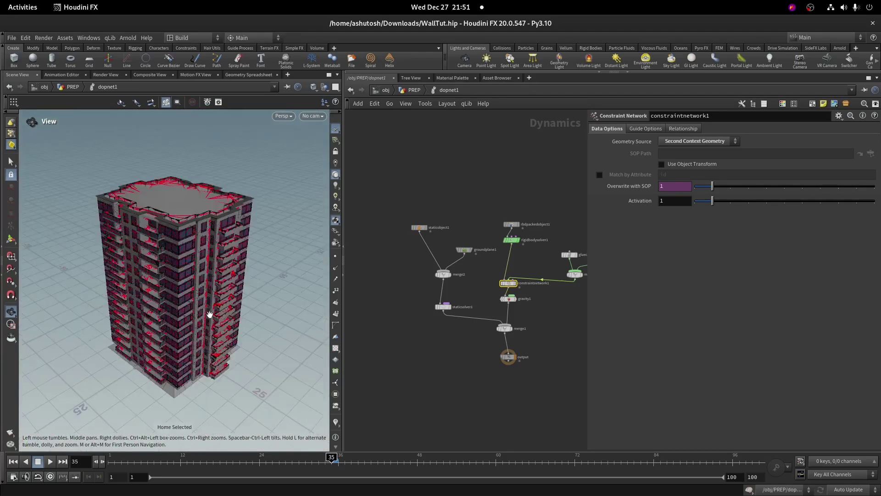
left_click_drag(209, 315, 239, 270)
left_click_drag(713, 187, 704, 192)
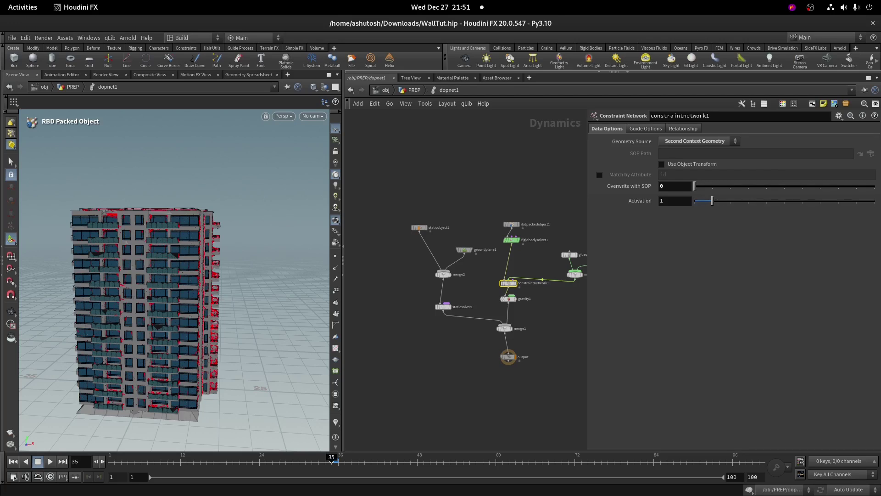
- Copy the ANIM null that ends the animated character's chain in the PREP network
key("u")
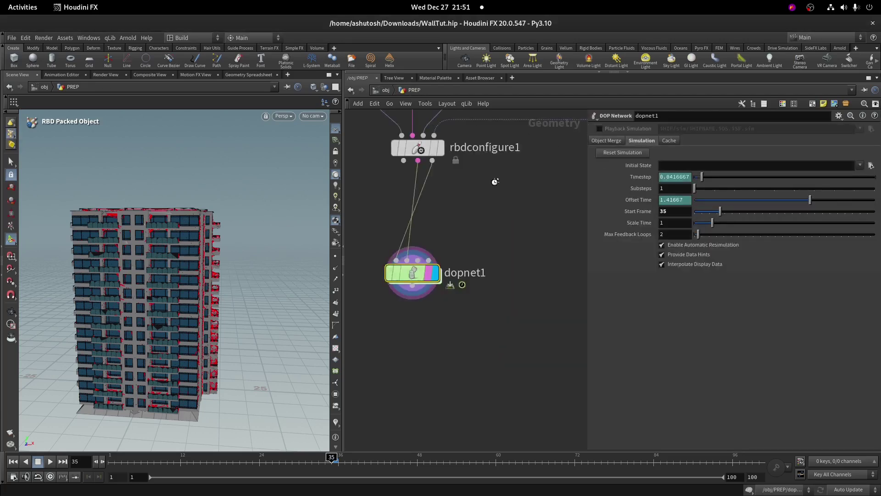
scroll(508, 218, "down", 8)
scroll(422, 308, "up", 5)
left_click_drag(403, 348, 367, 325)
key("ctrl+c")
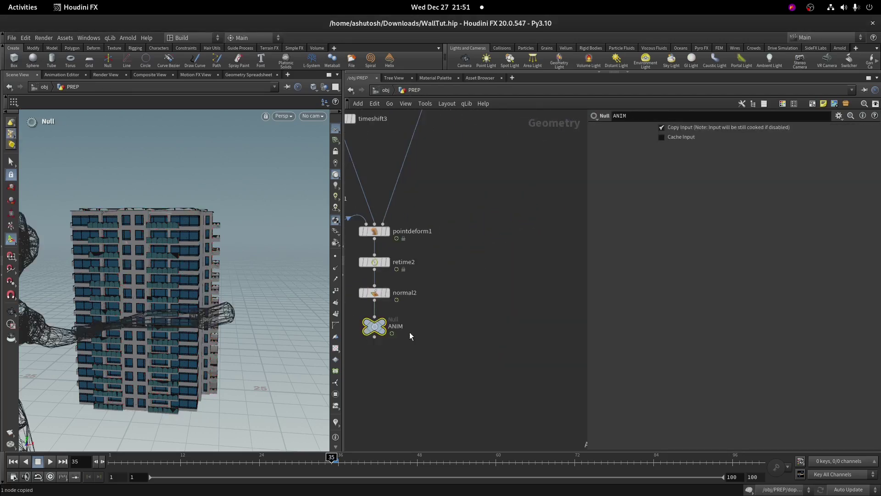
- Back in dopnet1, set staticobject1's SOP Path to /obj/PREP/ANIM and enable Use Deforming Geometry
scroll(410, 332, "down", 3)
middle_click_drag(416, 332, 337, 332)
scroll(500, 162, "up", 3)
double_click(513, 140)
scroll(446, 194, "up", 3)
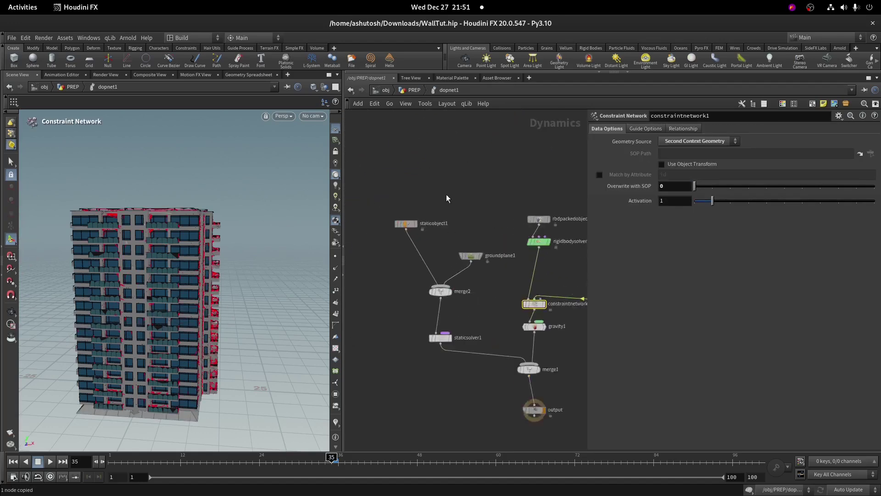
left_click(389, 239)
left_click(674, 161)
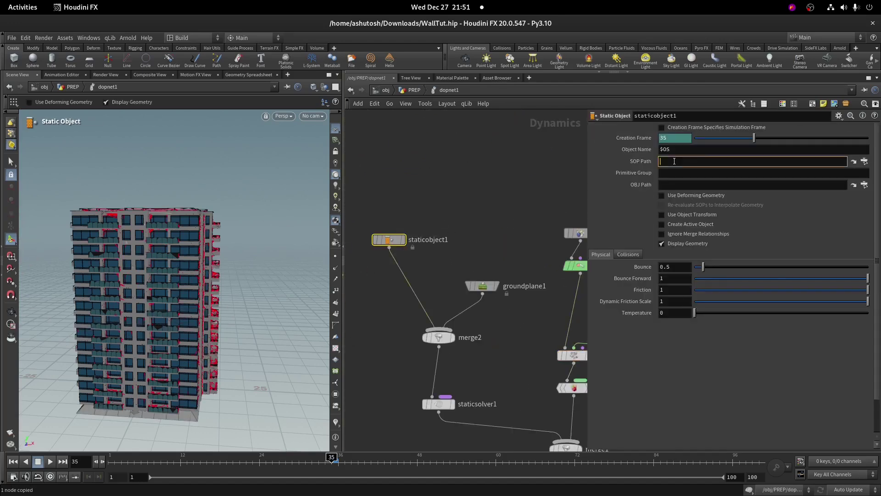
left_click(674, 195)
- Check the RBD Solver collision detection options of staticobject1, keeping Use Solver Default
left_click(635, 252)
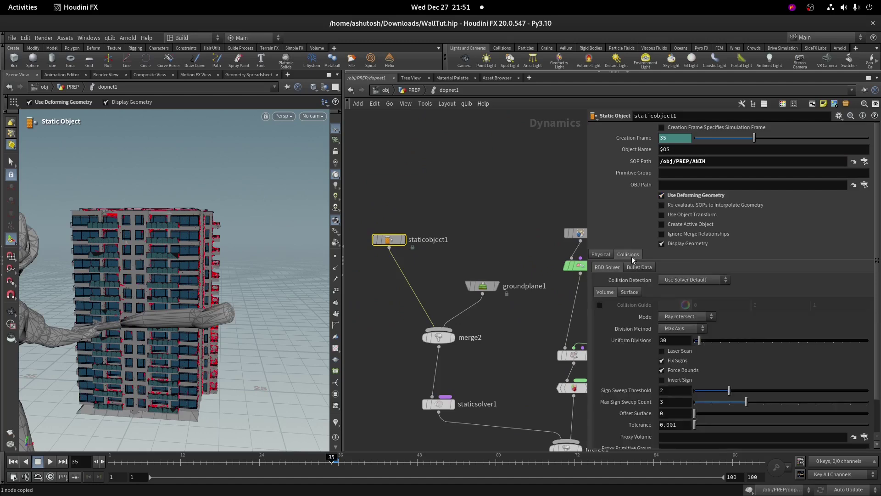
scroll(631, 256, "down", 2)
left_click(671, 281)
left_click(646, 251)
left_click(690, 243)
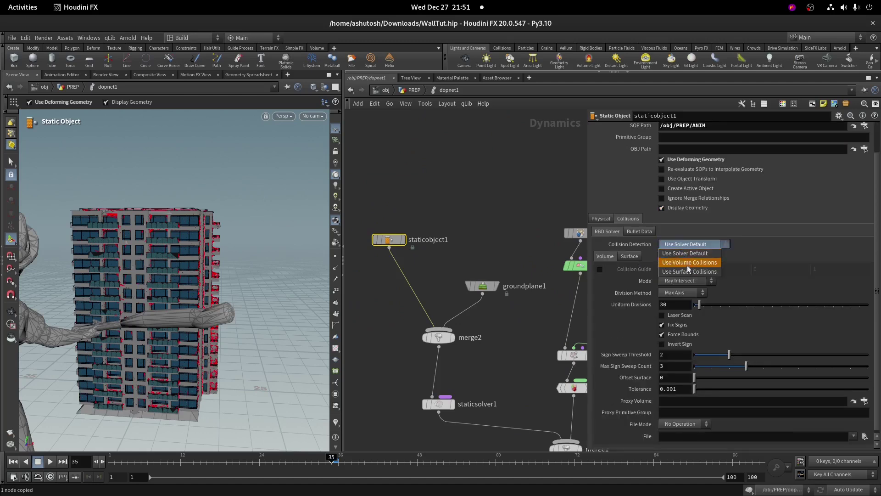
left_click(686, 256)
- In staticobject1's Bullet data, enable convex hulls per set of connected primitives, set Collision Padding to 0.001 and disable Shrink Collision Geometry
left_click(640, 232)
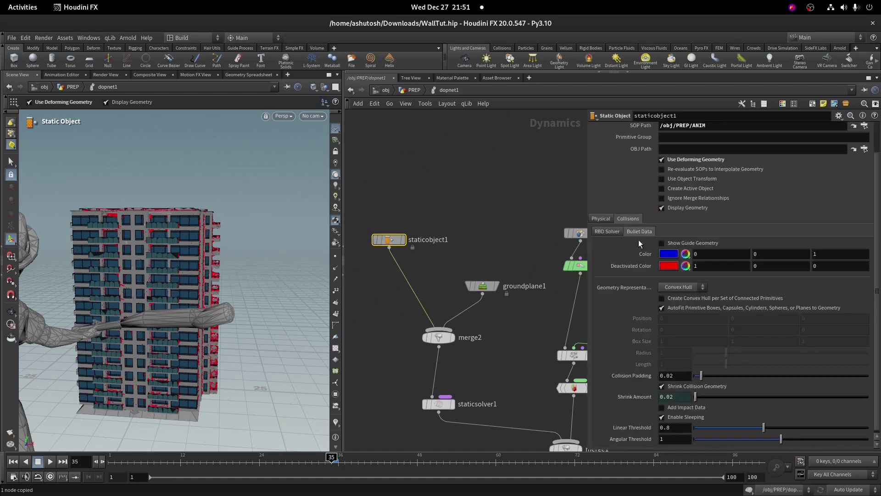
left_click(682, 298)
left_click_drag(674, 375, 669, 376)
type("0")
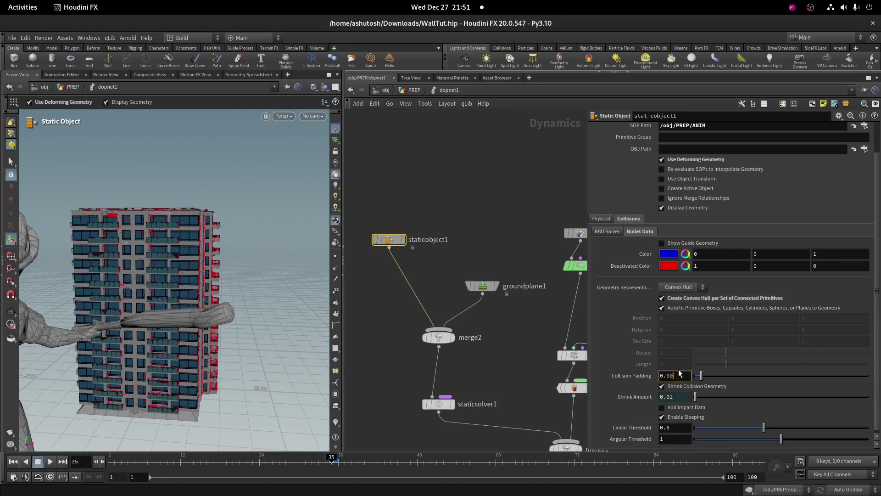
type("1")
key("Return")
left_click(682, 387)
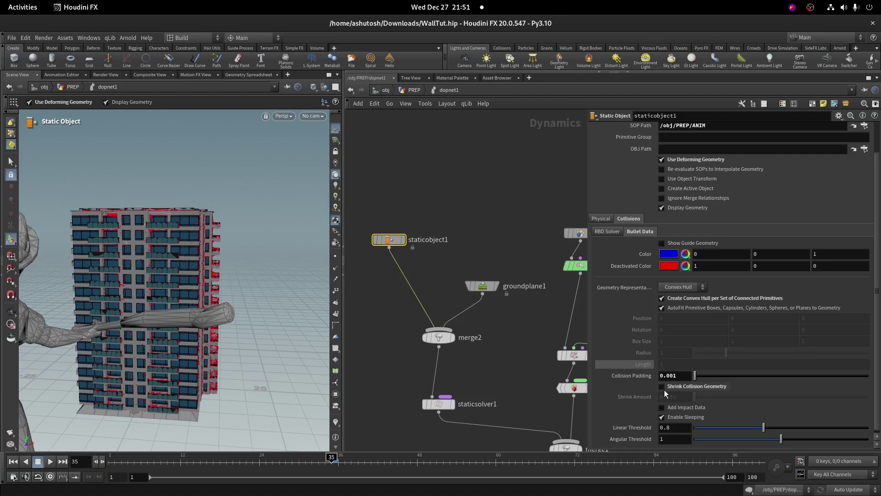
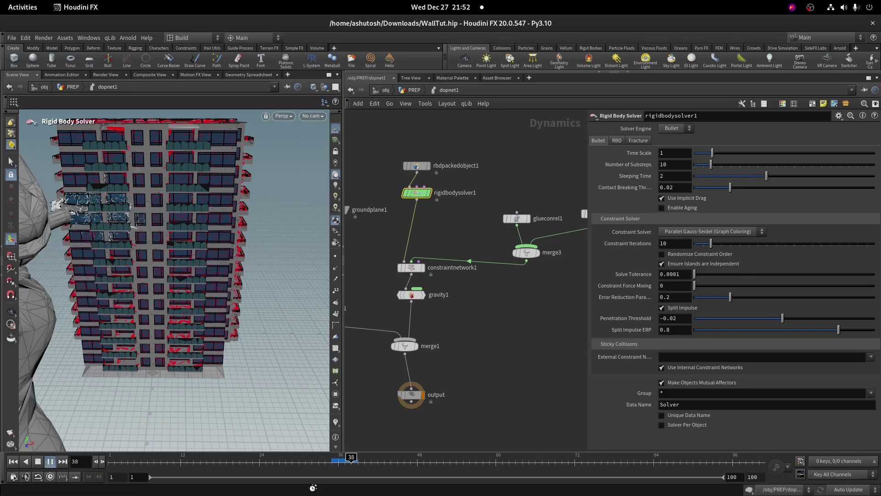
- Stop the playback and examine the character's impact on the building facade up to frame 40
left_click(345, 466)
left_click_drag(214, 330, 207, 220, "alt")
left_click_drag(347, 470, 365, 468)
right_click_drag(89, 204, 115, 143, "alt")
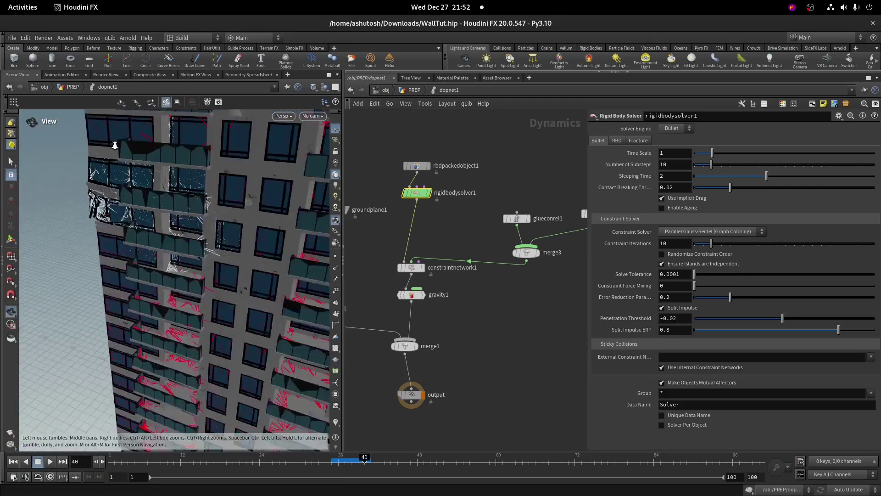
left_click_drag(114, 144, 32, 226, "alt")
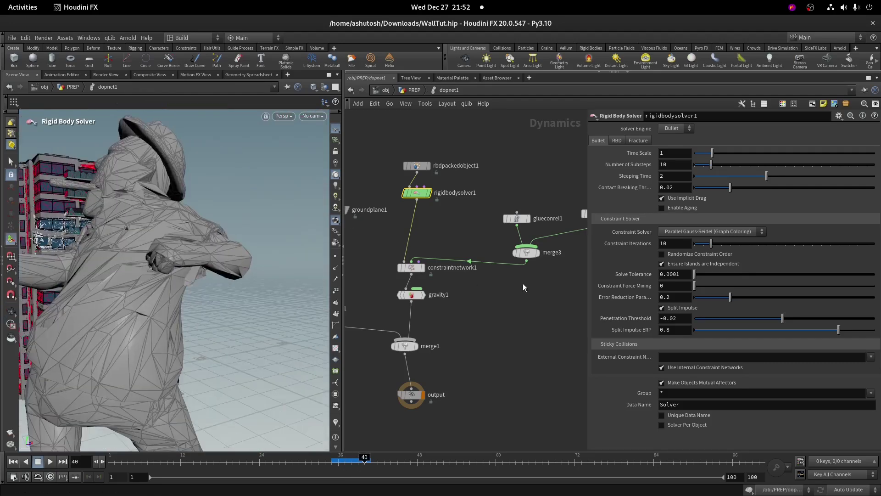
- Move the constraint relationship nodes up, add a SOP Solver feeding constraintnetwork1's third input, and disable the simulation
scroll(522, 283, "down", 2)
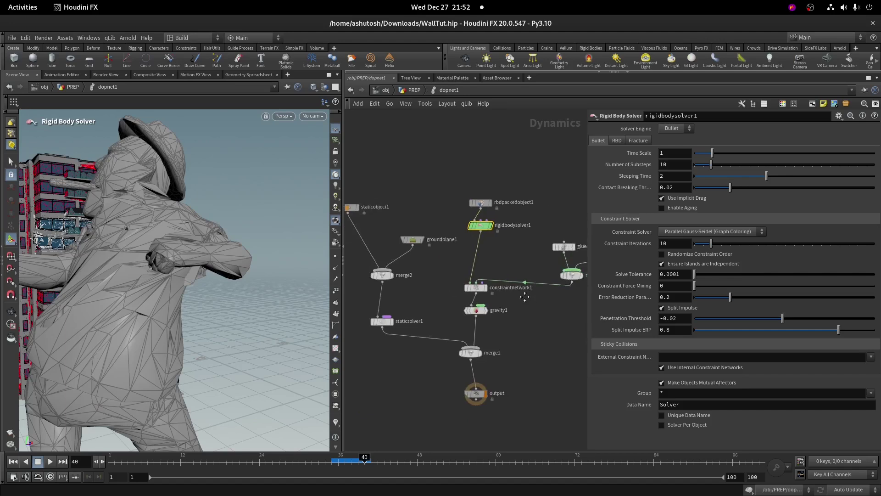
left_click(577, 270)
left_click(448, 276)
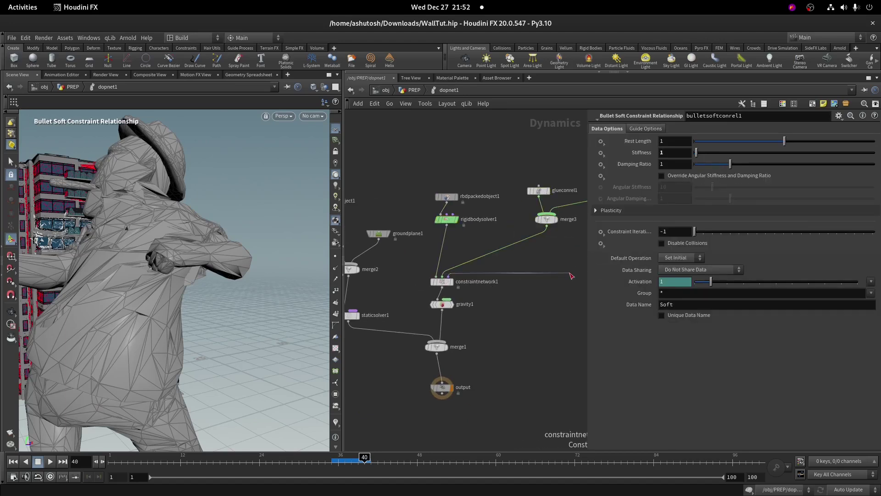
key("Tab")
type("sop")
key("Down")
key("Down")
key("Down")
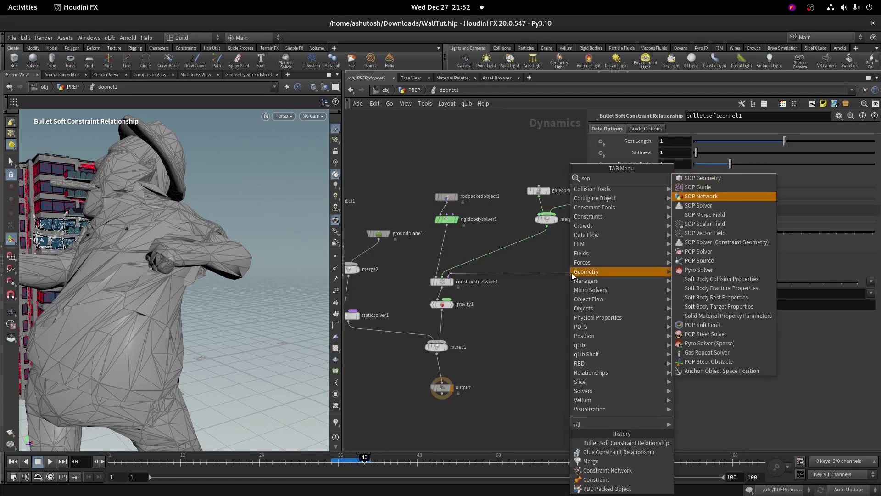
key("Escape")
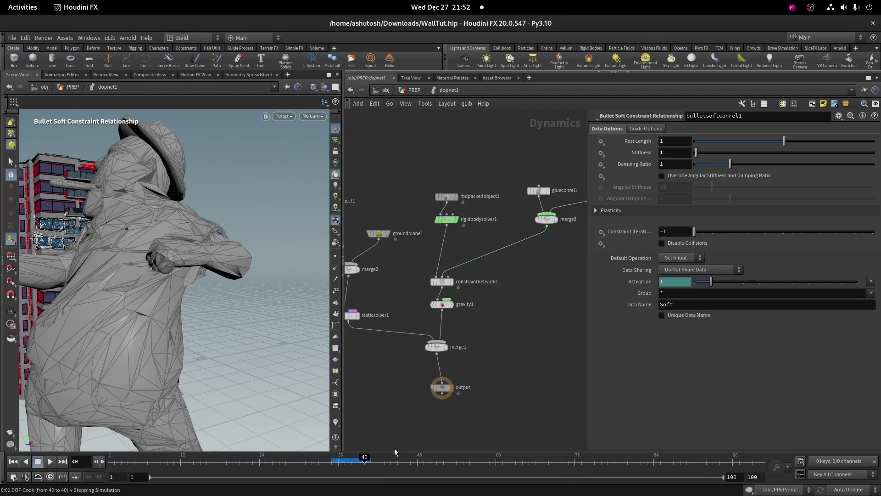
left_click(748, 489)
- Inside the SOP Solver, insert a Primitive Wrangle between relationship_geometry and OUT
scroll(554, 303, "down", 2)
middle_click_drag(554, 307, 501, 300)
scroll(514, 274, "up", 4)
double_click(514, 274)
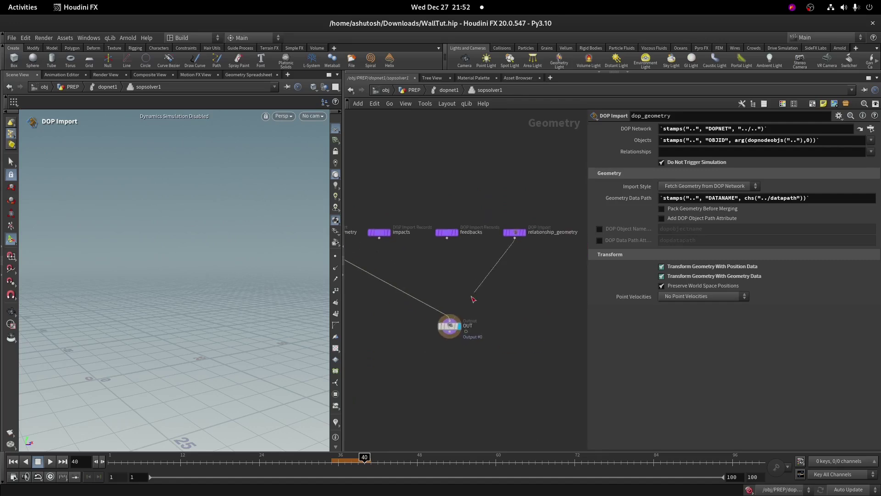
scroll(499, 280, "up", 2)
key("Tab")
type("primw")
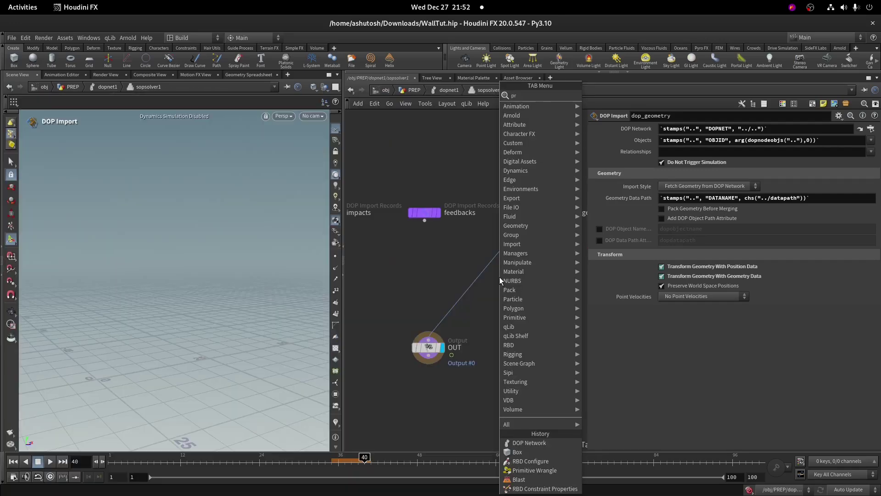
key("Return")
left_click(500, 276)
scroll(496, 278, "up", 1)
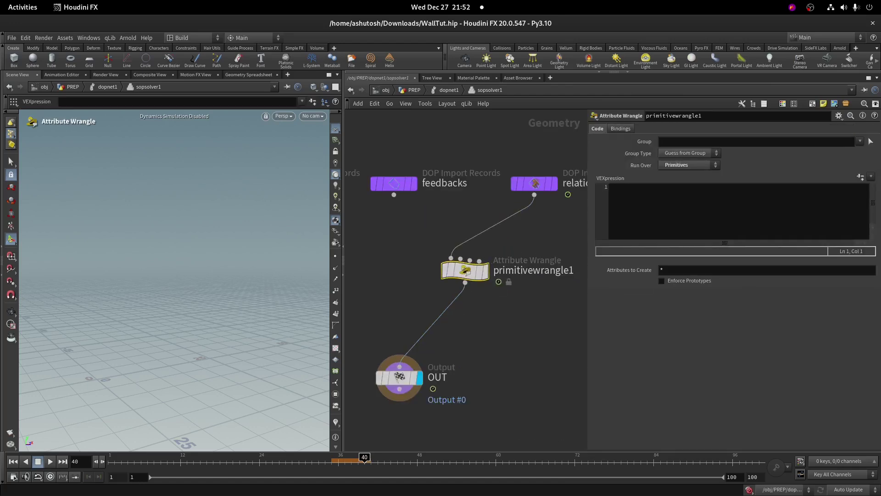
left_click_drag(362, 461, 351, 461)
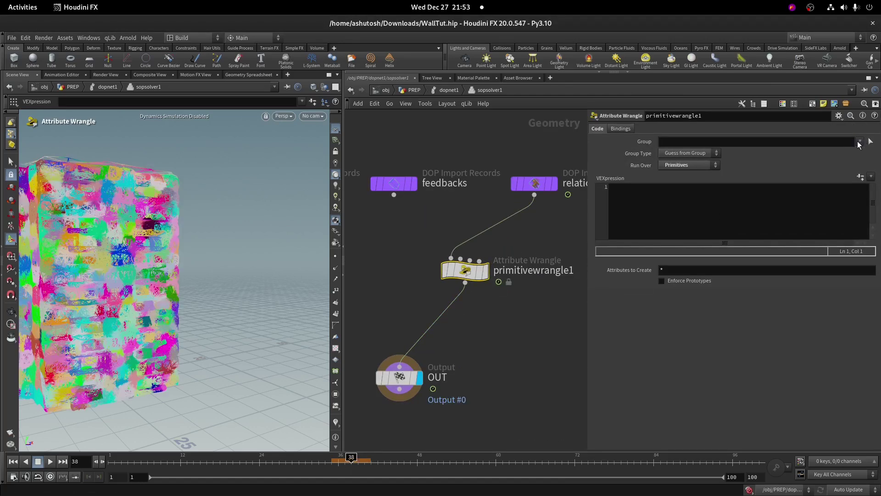
left_click(860, 141)
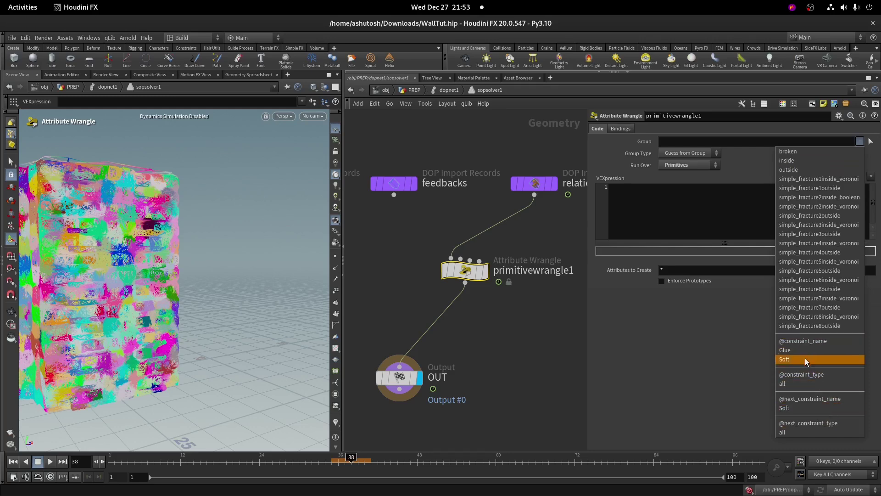
left_click(784, 359)
left_click(704, 203)
type("if(")
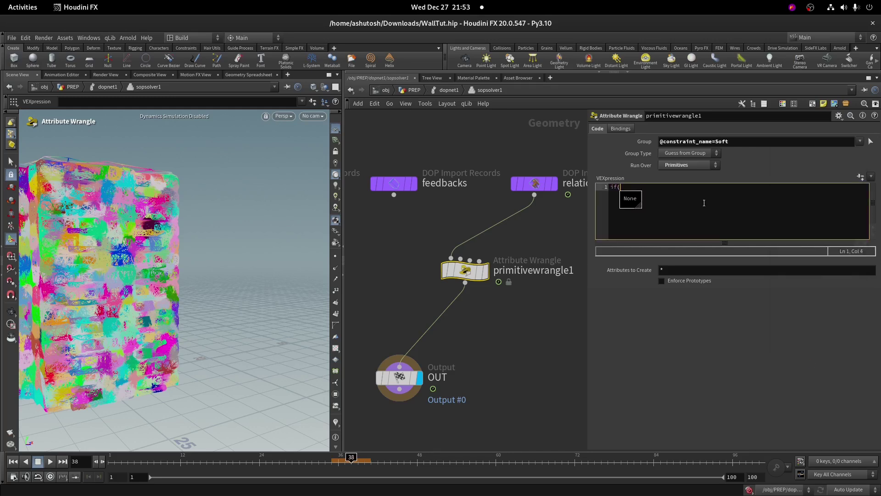
type("@distance>0.04")
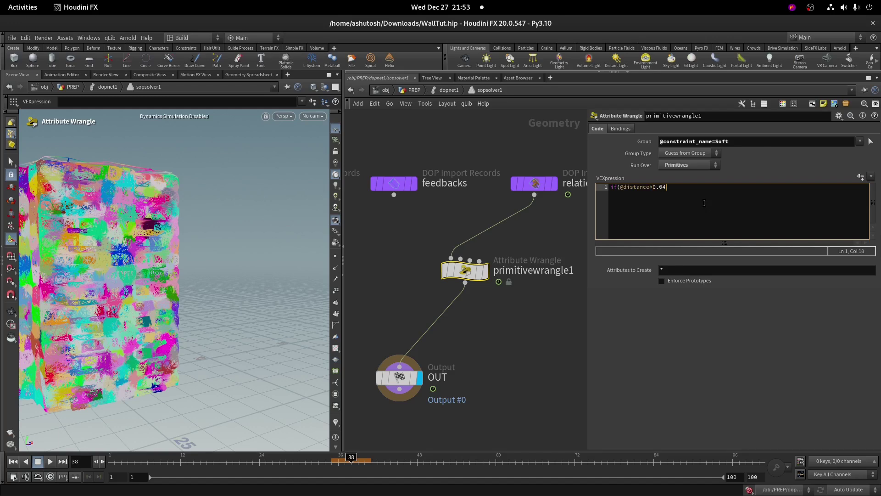
type(")")
key("Return")
type("@group_broe")
key("Return")
type("if(@angle>")
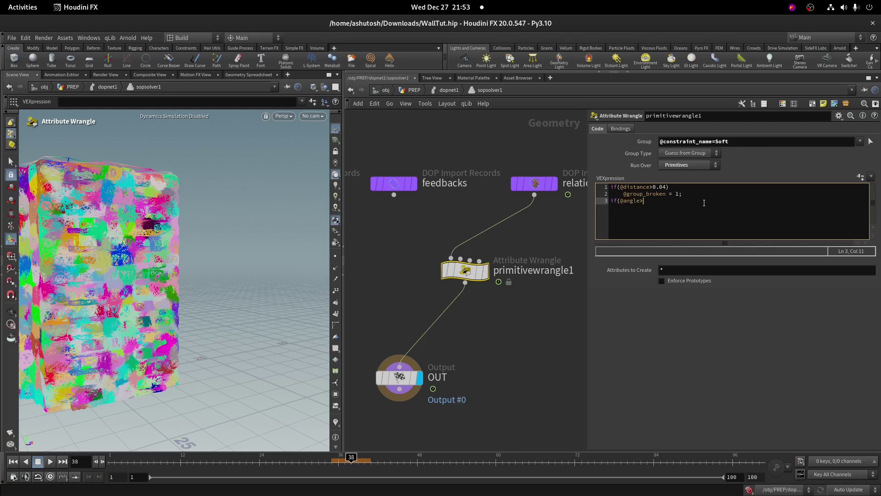
type("0.5)")
key("Return")
type("@group_bn")
key("Return")
type("if(@impact>20")
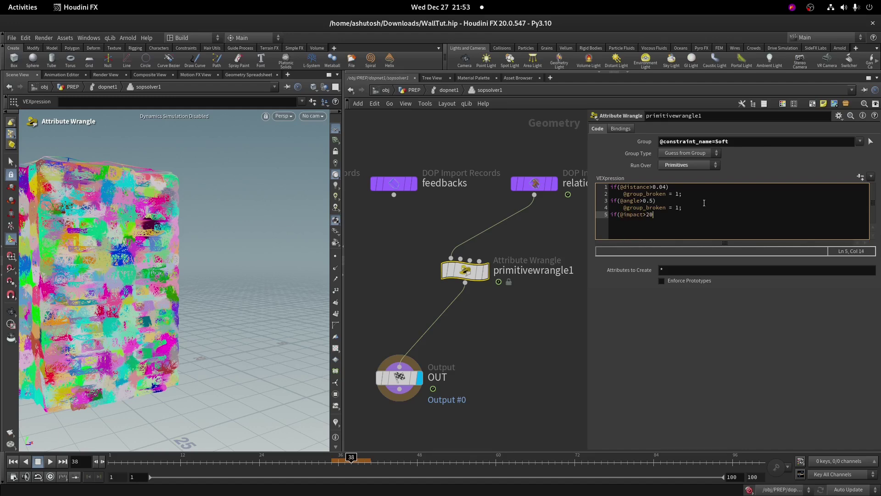
type(")")
key("Return")
type("@group_broken = 1;")
left_click(455, 322)
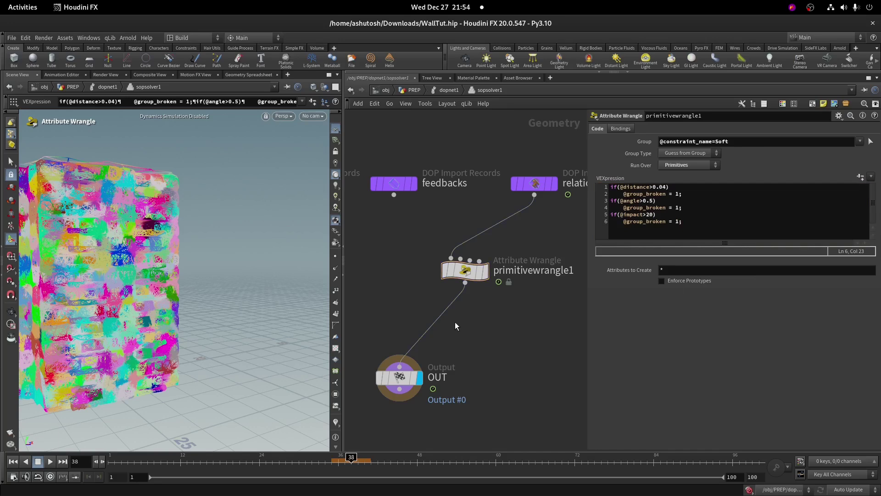
- View the constraint geometry from another side and highlight the wrangle's whole expression for review
right_click_drag(199, 285, 212, 305, "alt")
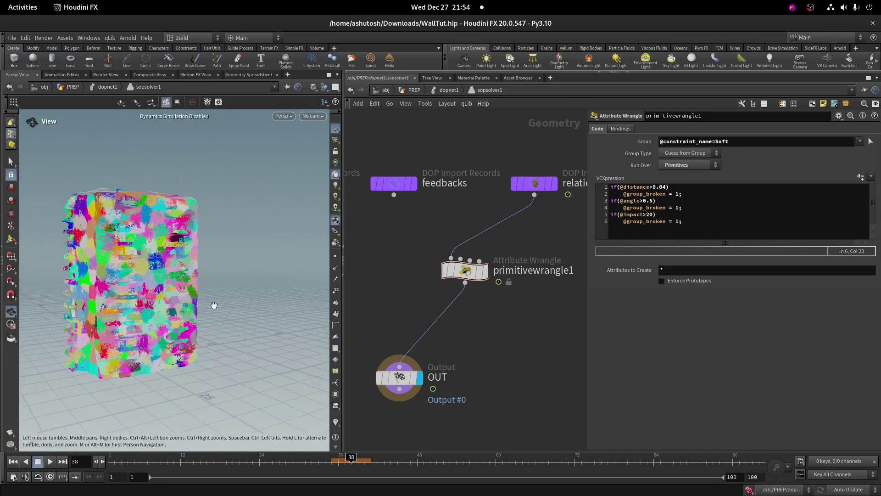
left_click_drag(212, 305, 228, 277, "alt")
left_click_drag(426, 262, 486, 279)
left_click(693, 207)
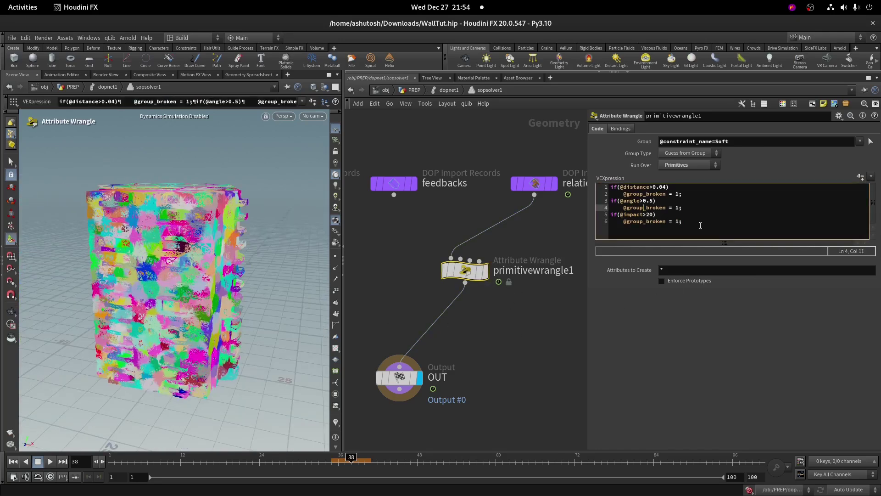
left_click_drag(700, 223, 560, 181)
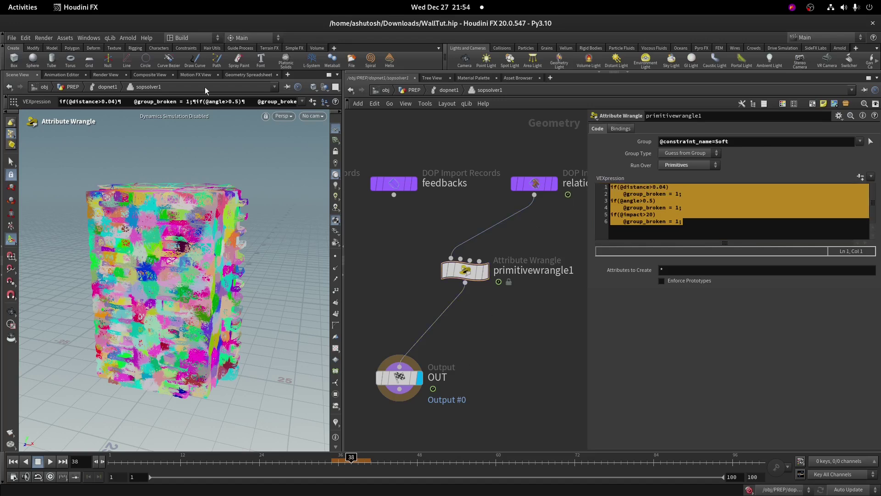
- Examine the soft constraints' angle and impact values in the spreadsheet, sorted from highest, against the wrangle's break thresholds
left_click(249, 75)
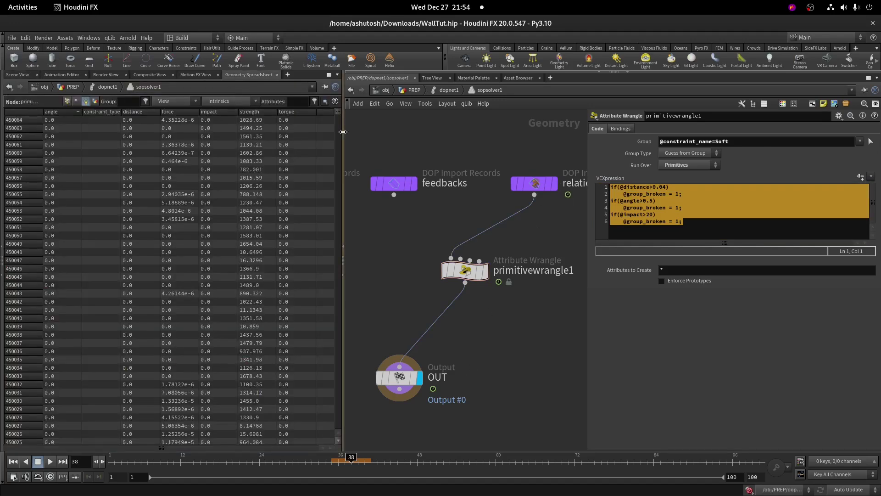
left_click_drag(342, 275, 618, 276)
left_click(56, 115)
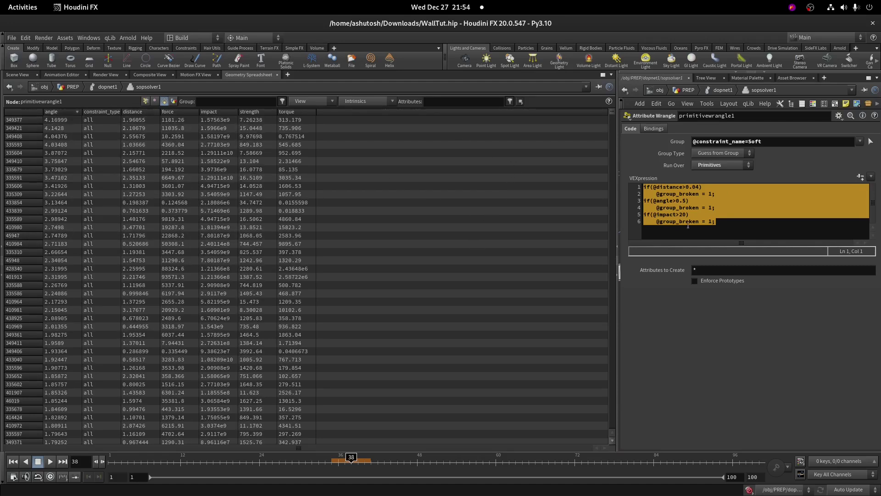
left_click(677, 202)
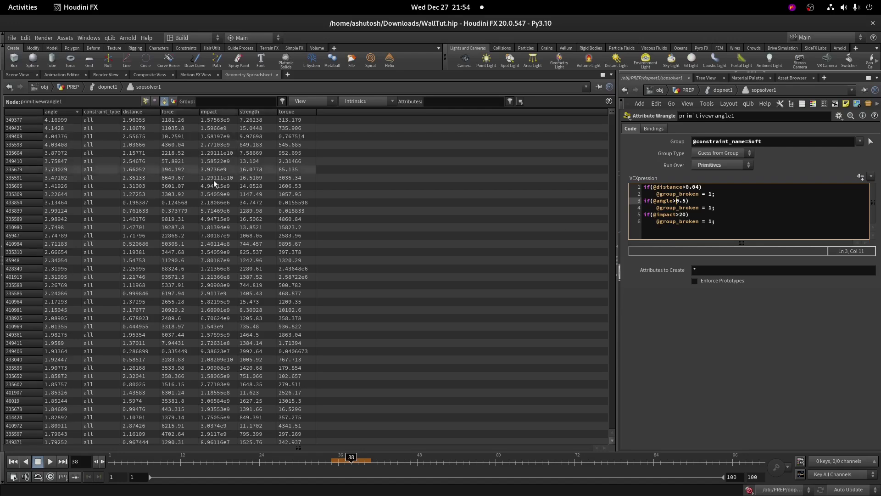
left_click(216, 112)
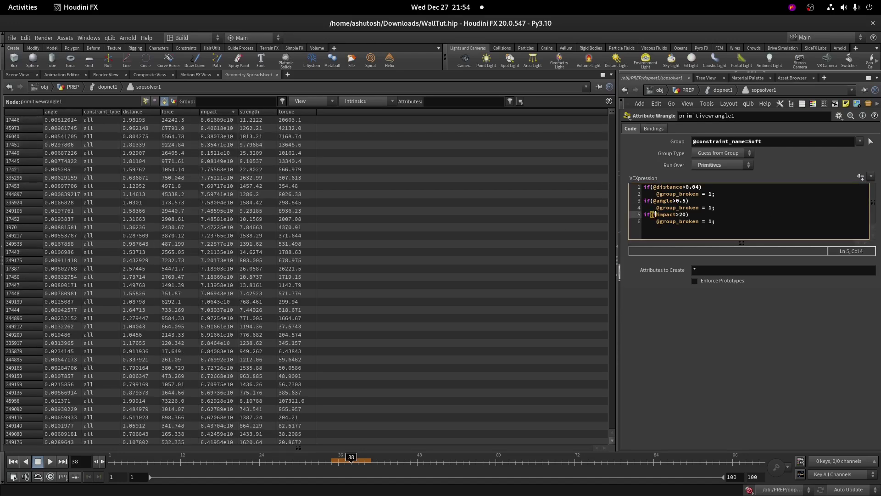
left_click(688, 214)
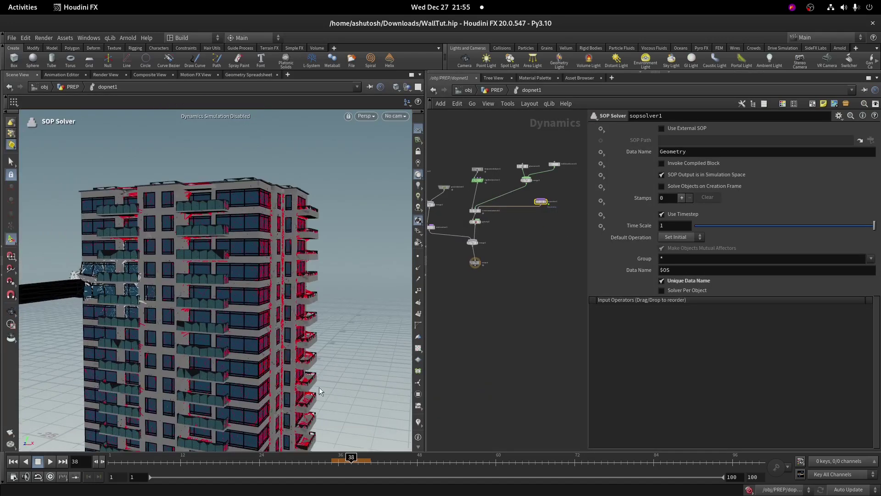
- Reset the simulation and run it from frame 35 to recompute the bat's impact, returning to frame 37
left_click(747, 489)
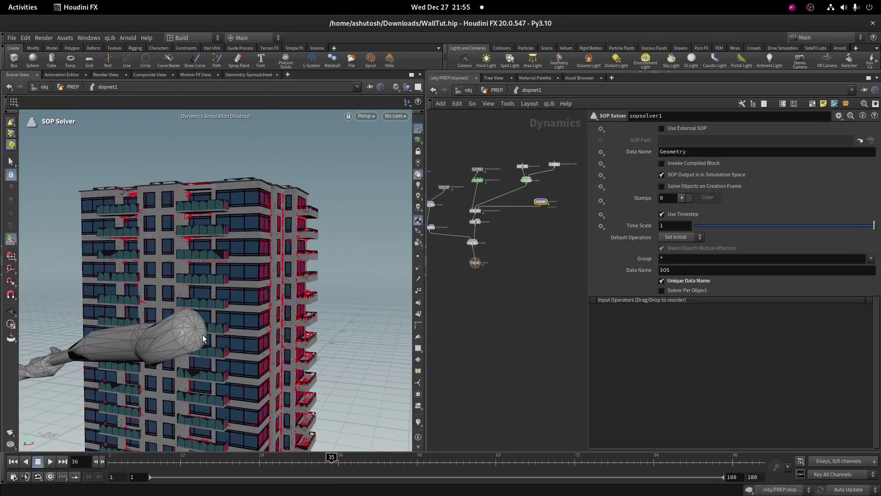
key("Right")
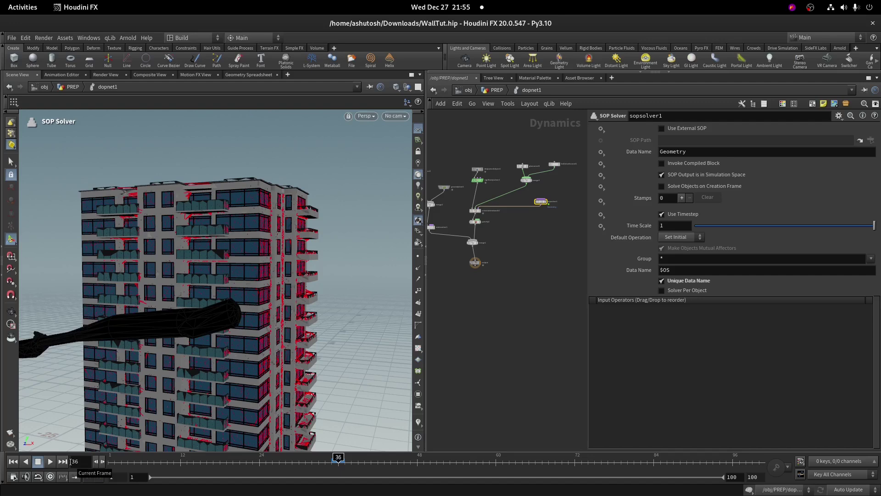
left_click(50, 461)
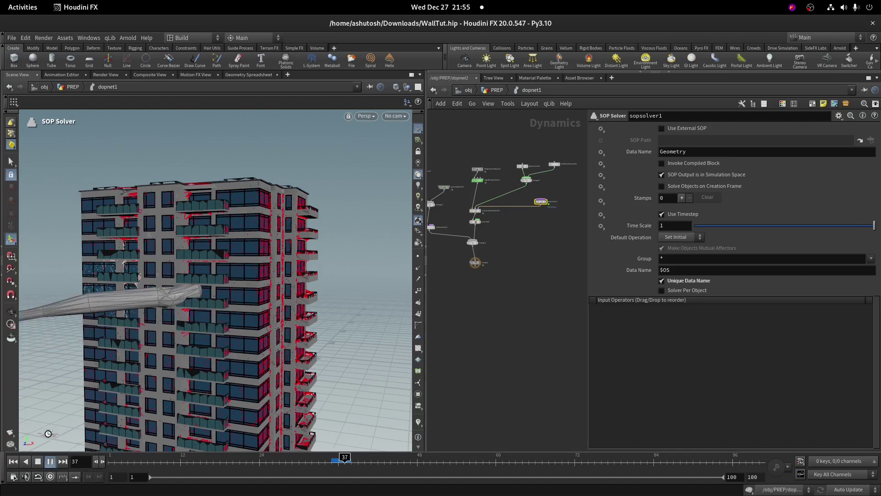
left_click(347, 460)
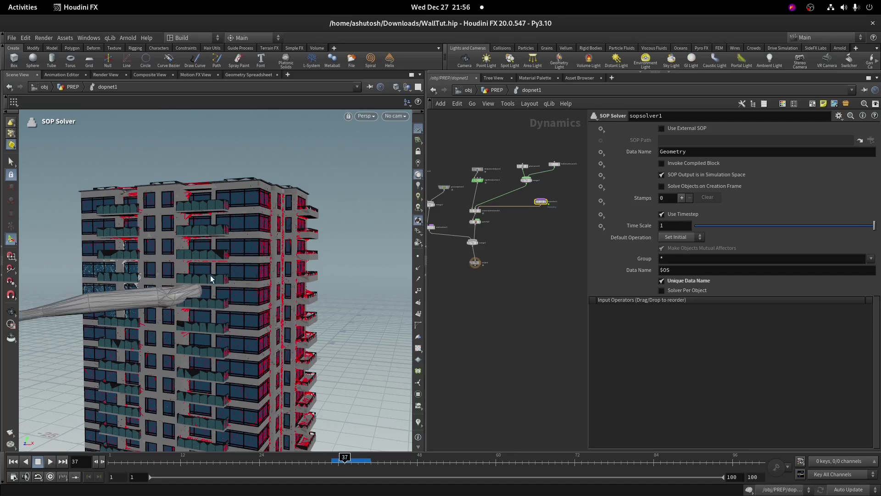
- Examine the bat's impact from behind the character, stepping back and forth between frames 35 and 37
middle_click_drag(202, 279, 331, 251, "alt")
left_click_drag(331, 251, 328, 291, "alt")
key("Left")
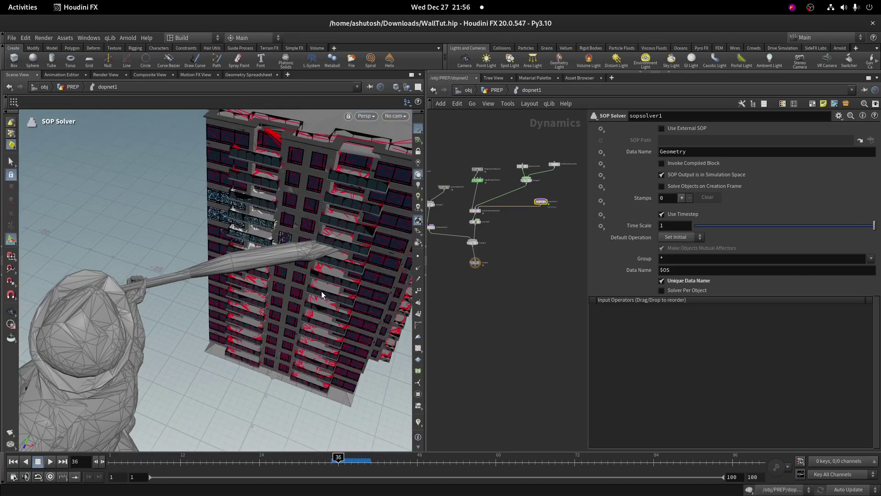
key("Right")
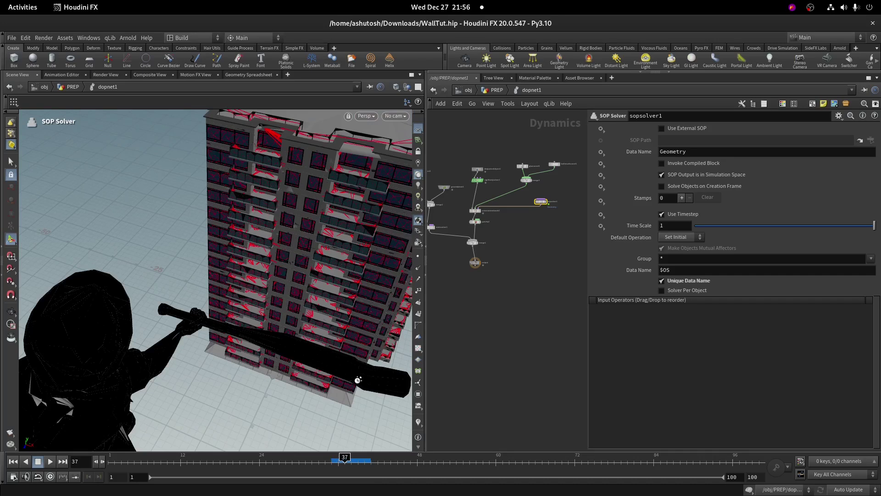
key("Left")
key("Left")
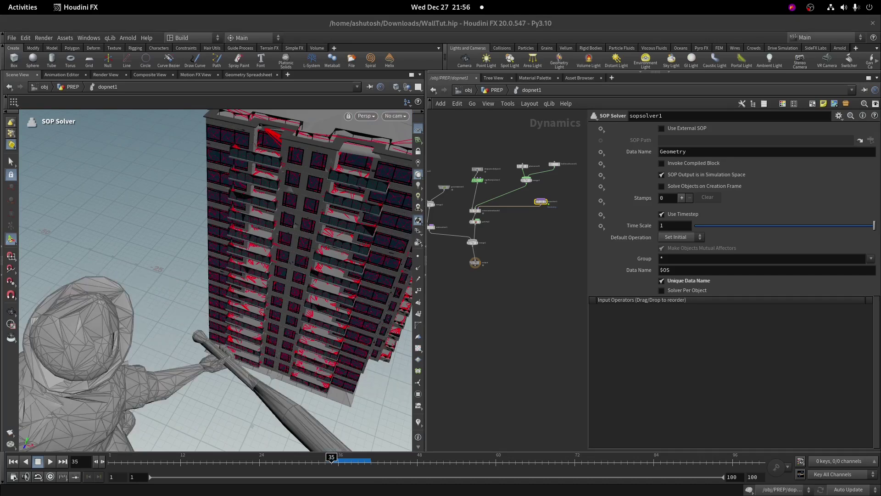
- Set the rigid body solver's Contact Breaking Threshold to 0.01
scroll(493, 219, "up", 4)
left_click(461, 215)
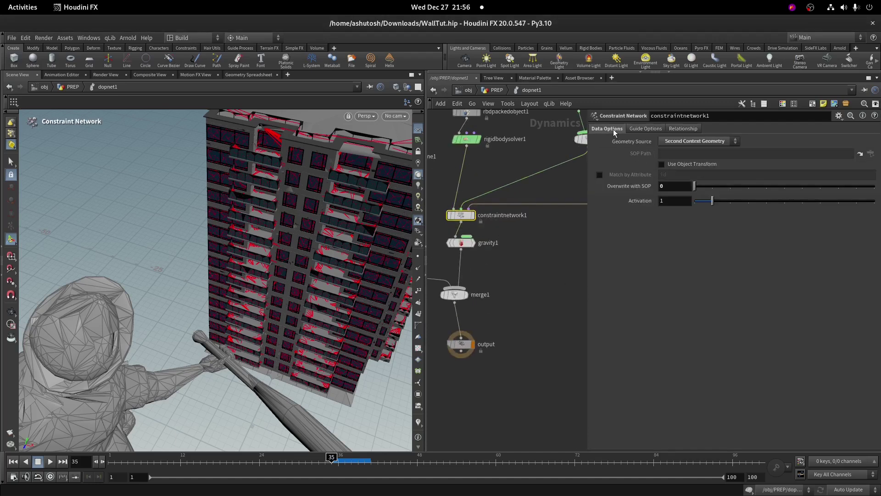
middle_click_drag(494, 229, 521, 330)
left_click(476, 241)
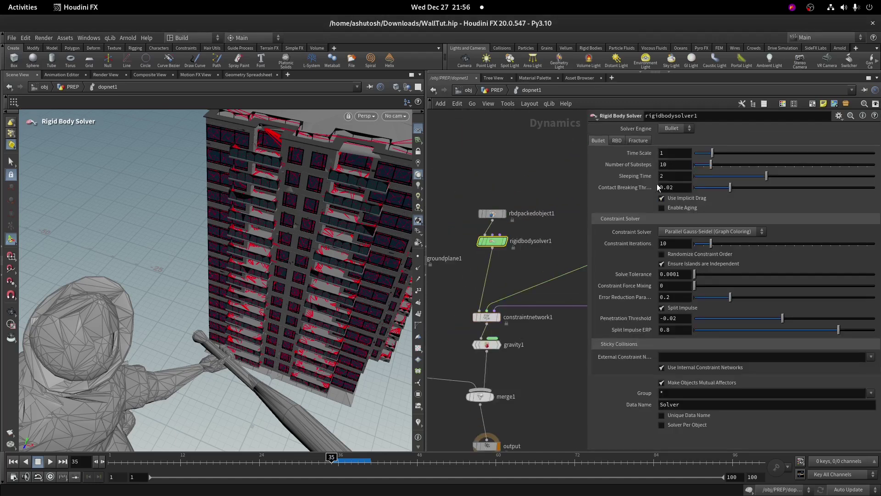
type("1")
key("Return")
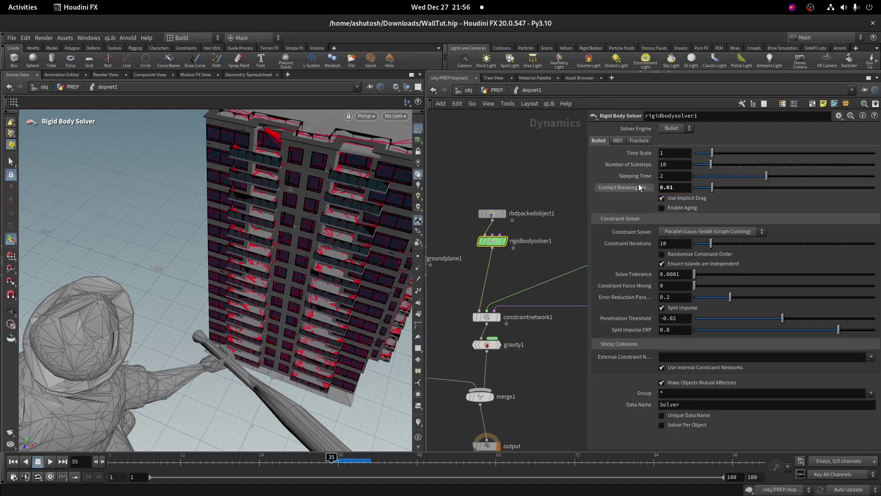
- Set the DOP network's simulation Substeps to 3 and go back inside the network
left_click(494, 90)
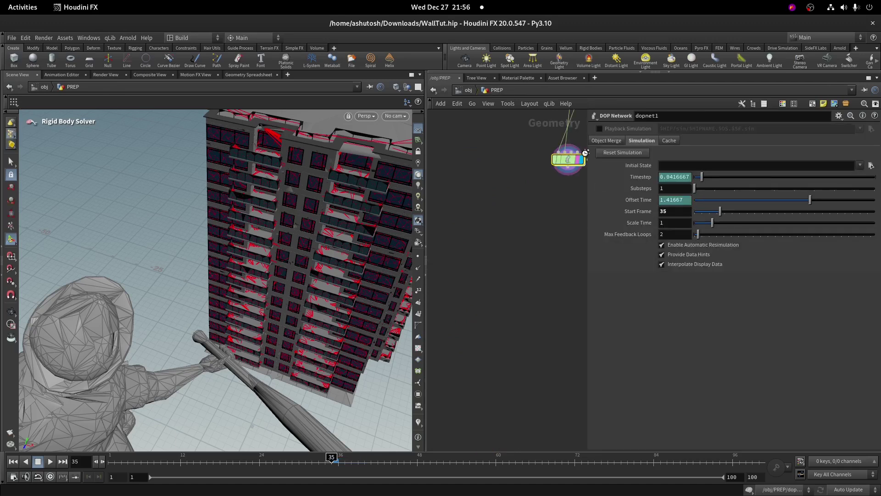
type("3")
key("Return")
middle_click_drag(552, 186, 513, 213)
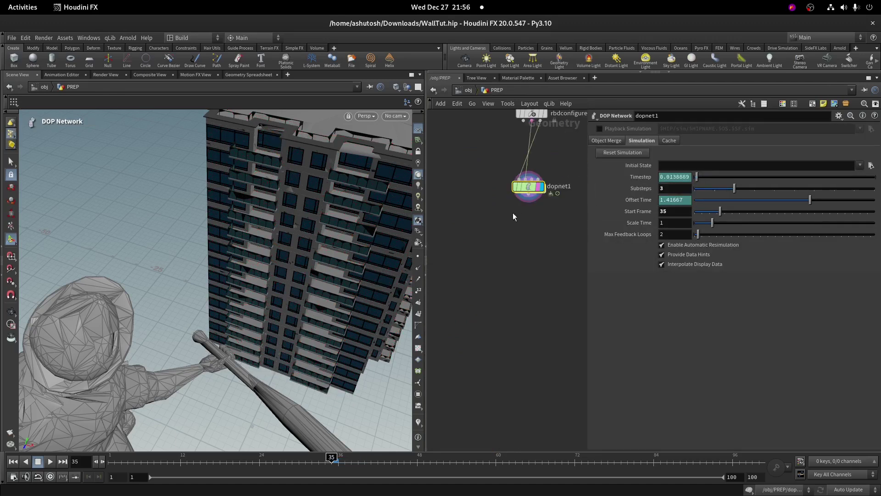
double_click(532, 187)
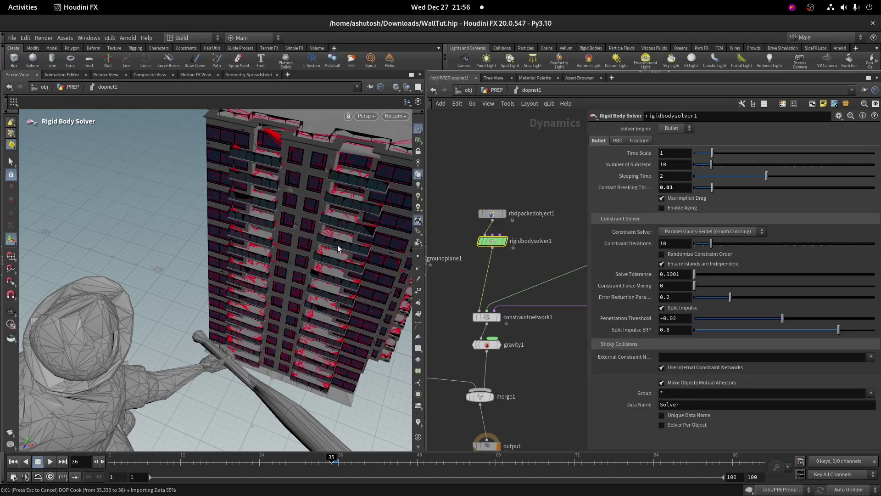
- Resimulate frame by frame from 35 to 39 and inspect the building's damage up close and from several angles
left_click(810, 7)
left_click(579, 179)
key("Right")
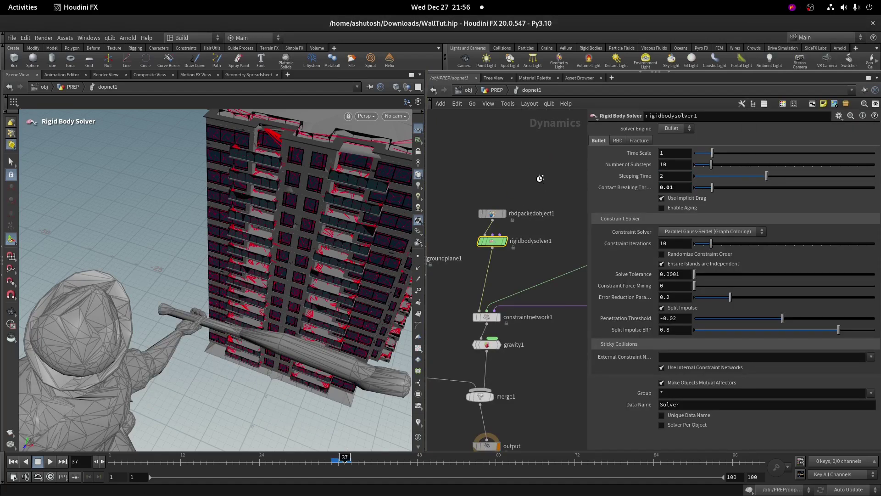
scroll(345, 237, "up", 3)
left_click_drag(346, 237, 336, 213, "alt")
key("Escape")
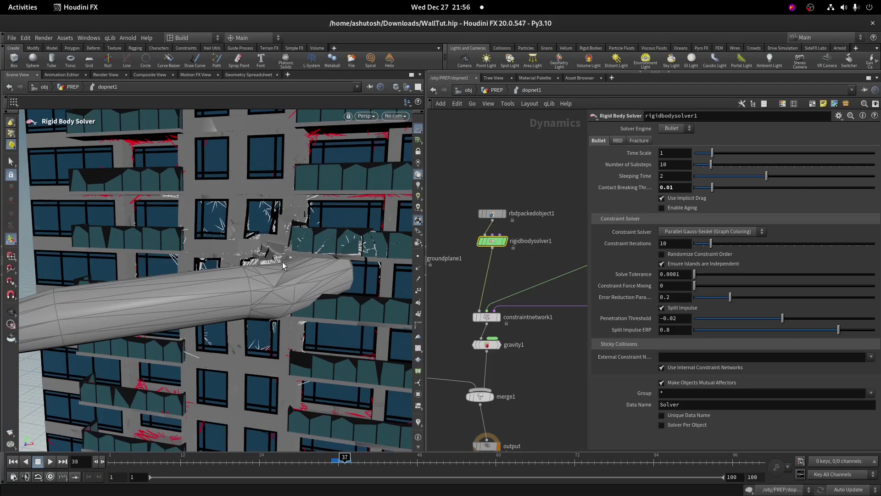
scroll(236, 288, "down", 5)
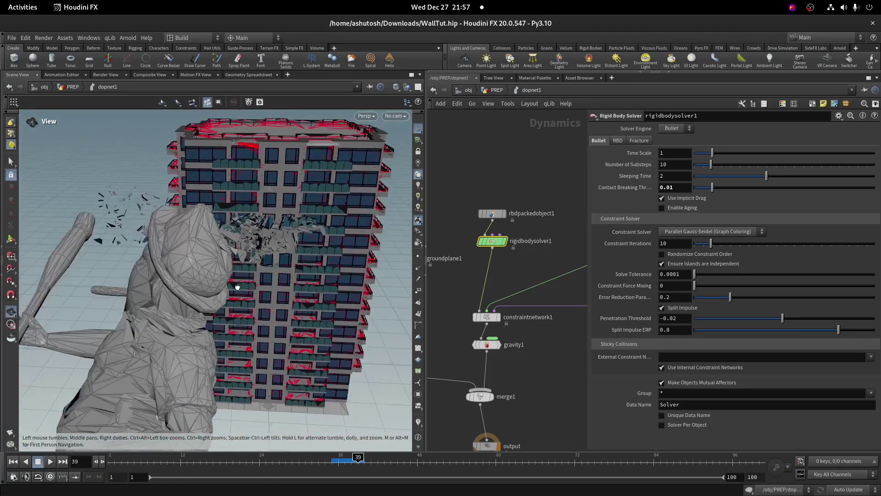
left_click_drag(236, 288, 211, 226, "alt")
key("Escape")
- Move rbdpackedobject1 away from above the rigid body solver to free space, and widen the network editor
scroll(480, 307, "down", 3)
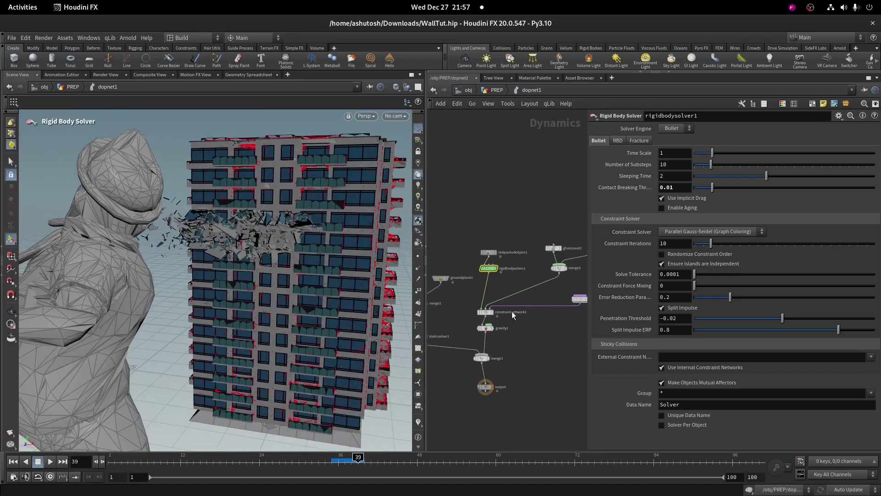
scroll(528, 289, "up", 4)
middle_click_drag(476, 269, 597, 329)
left_click_drag(569, 280, 511, 232)
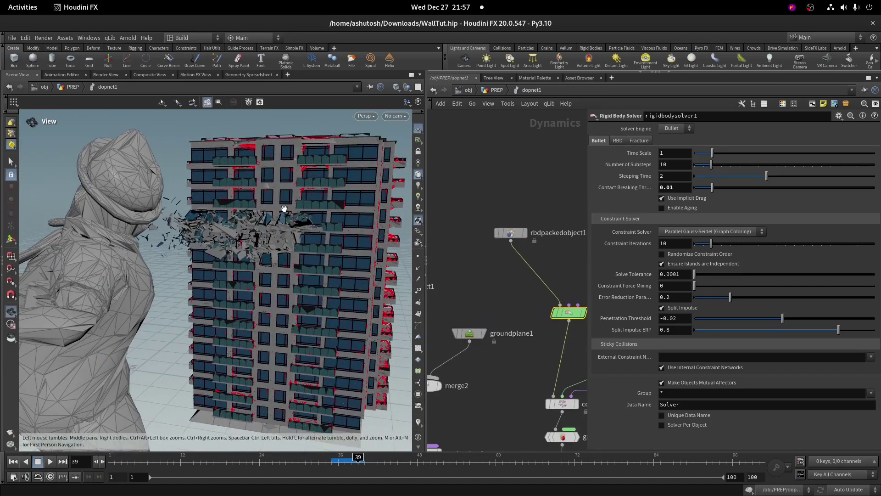
left_click_drag(275, 220, 387, 220)
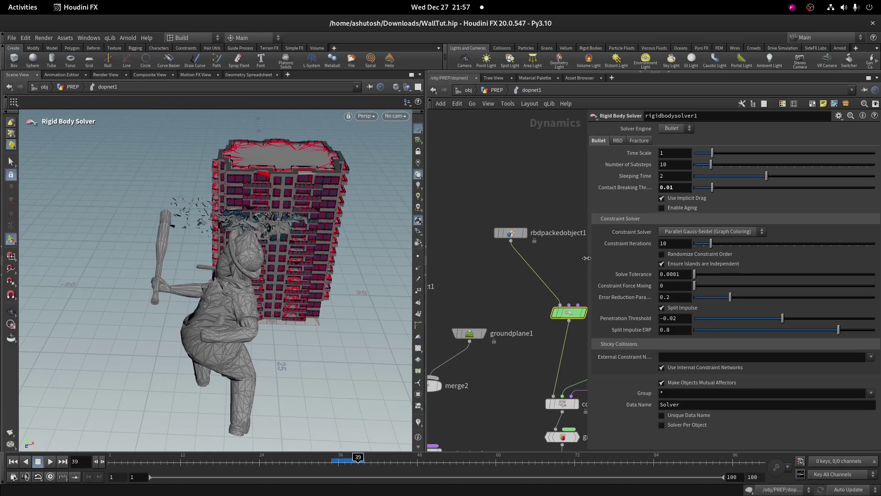
left_click_drag(587, 257, 657, 258)
- Add a POP Speed Limit node wired into the rigid body solver's second input and place it above the solver
scroll(390, 253, "down", 5)
key("Tab")
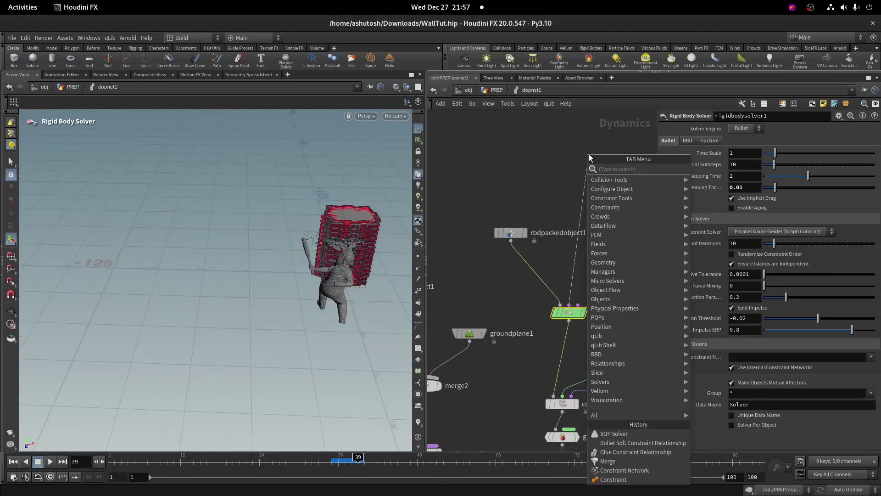
type("pop sp")
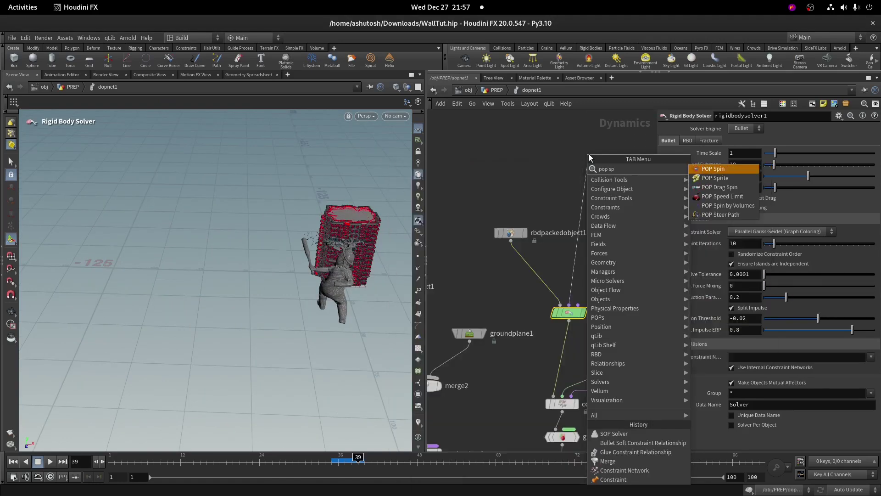
type("e")
key("Return")
left_click(588, 154)
left_click_drag(589, 153, 563, 172)
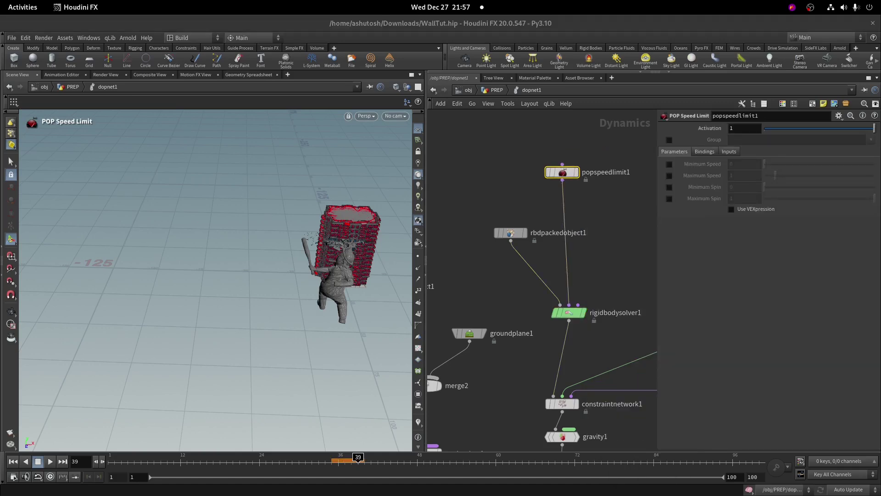
- Enable Maximum Speed on the POP Speed Limit, set it to 30, and turn on Use VEXpression
left_click(669, 175)
left_click(744, 175)
type("30")
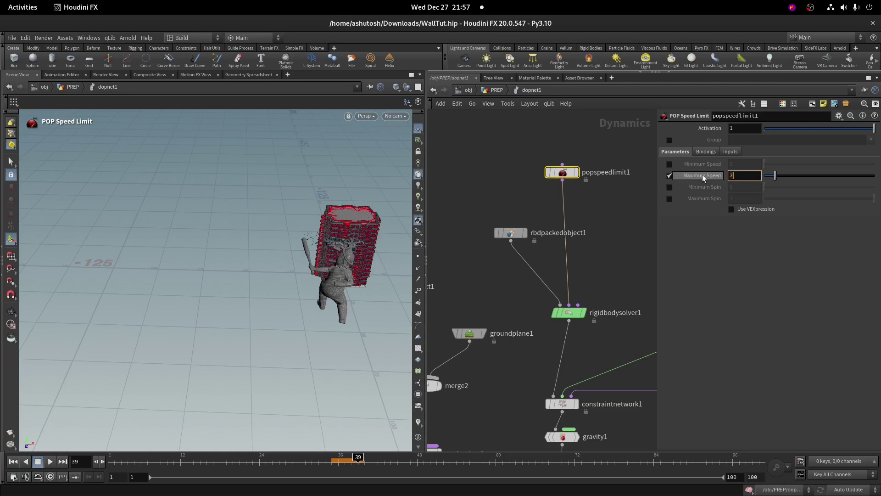
left_click(741, 210)
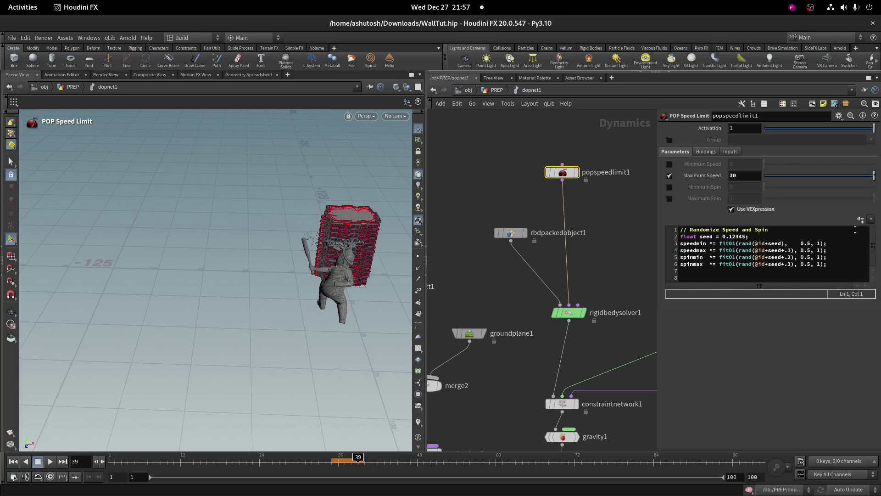
- Add a Merge node wired into the rigid body solver's third input
scroll(546, 224, "down", 3)
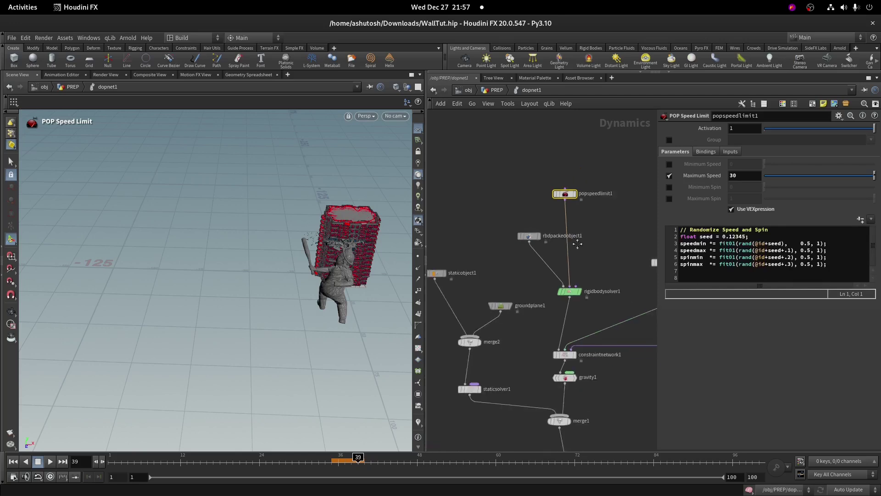
scroll(541, 206, "up", 2)
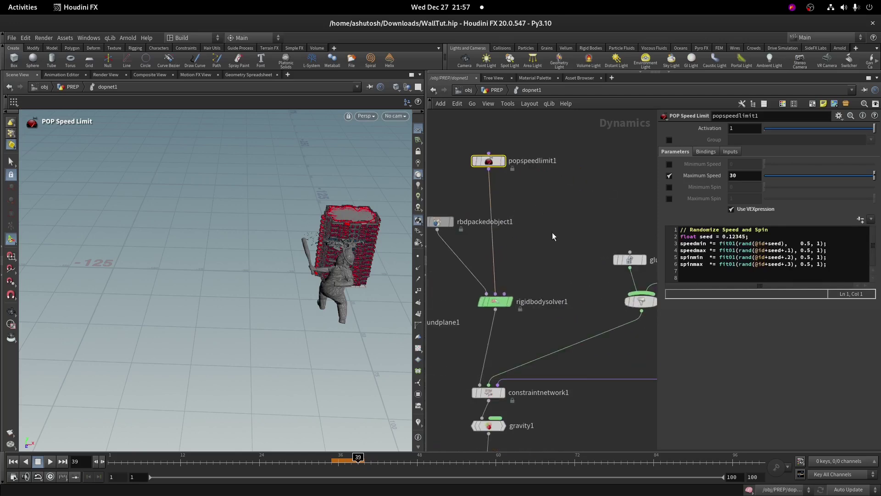
scroll(552, 232, "up", 1)
key("Tab")
type("m")
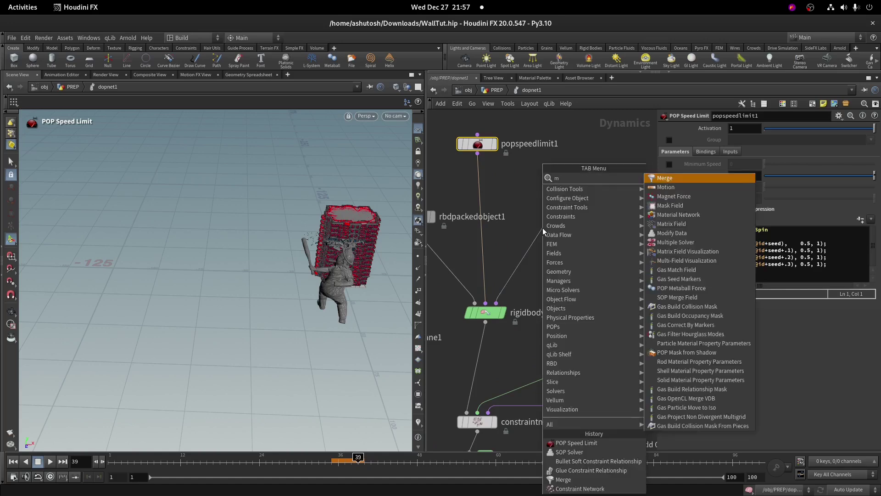
key("Return")
left_click(543, 226)
- Add a Geometry Wrangle wired into the new Merge node's input and frame the scene around the building and character
left_click(542, 216)
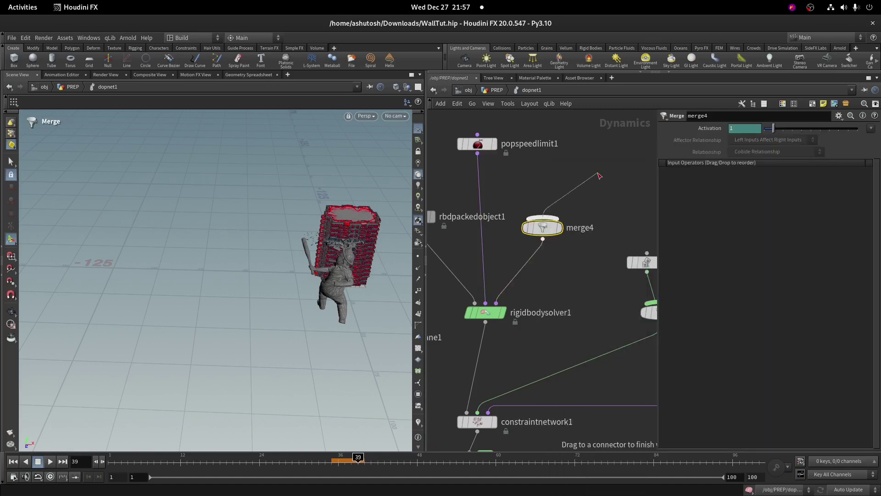
key("Tab")
type("geo wrea")
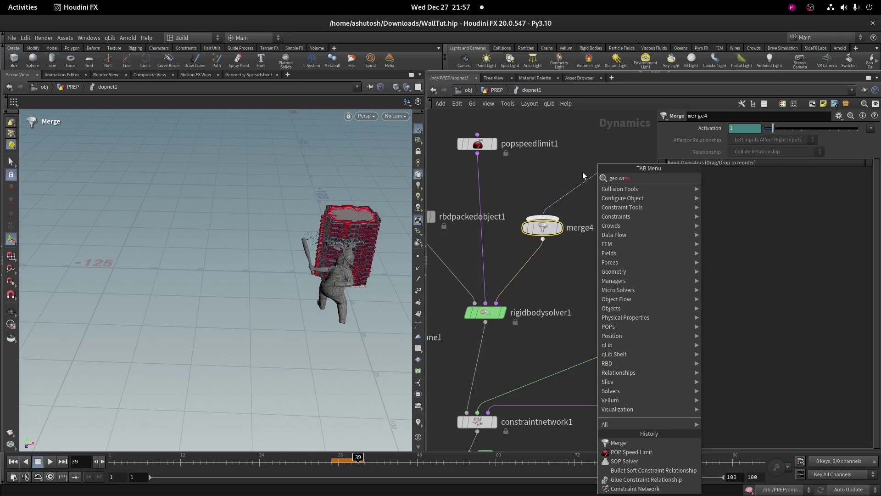
key("Return")
left_click(583, 172)
key("space+g")
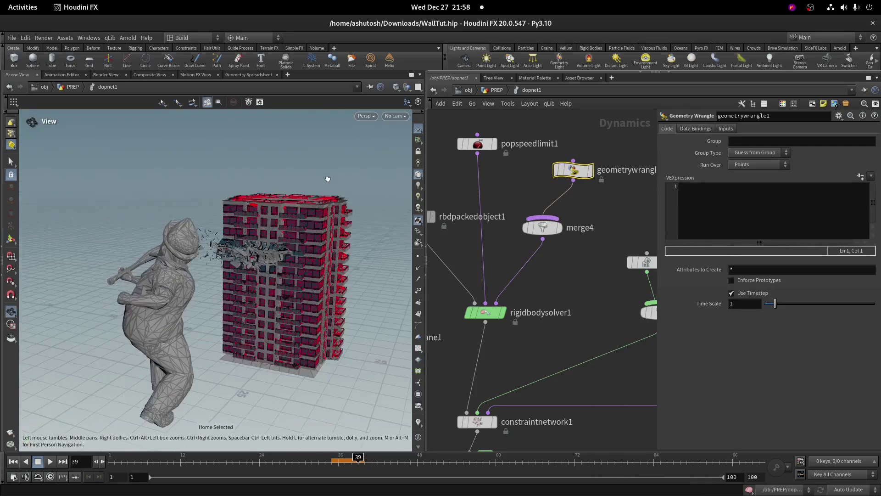
- Enter the code "@w *= 0.95;" in the Geometry Wrangle to damp the pieces' angular velocity
scroll(266, 230, "up", 5)
scroll(304, 207, "down", 3)
left_click(717, 203)
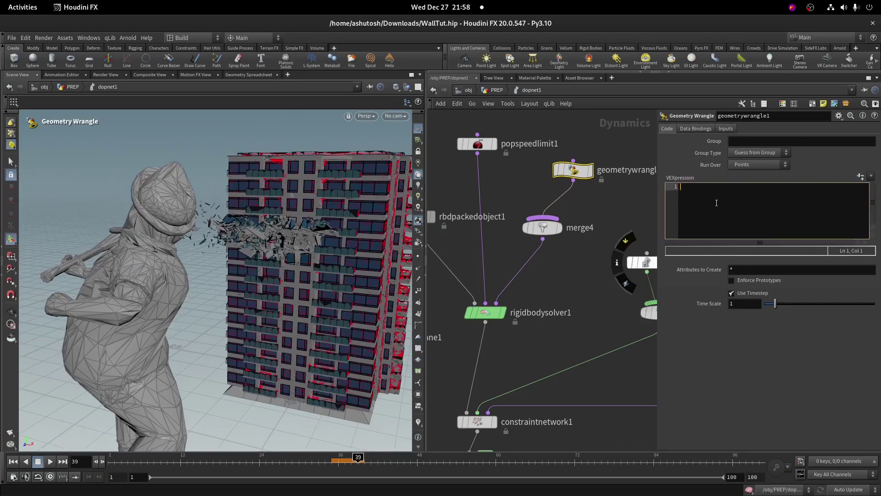
type("@w *= 0.95;")
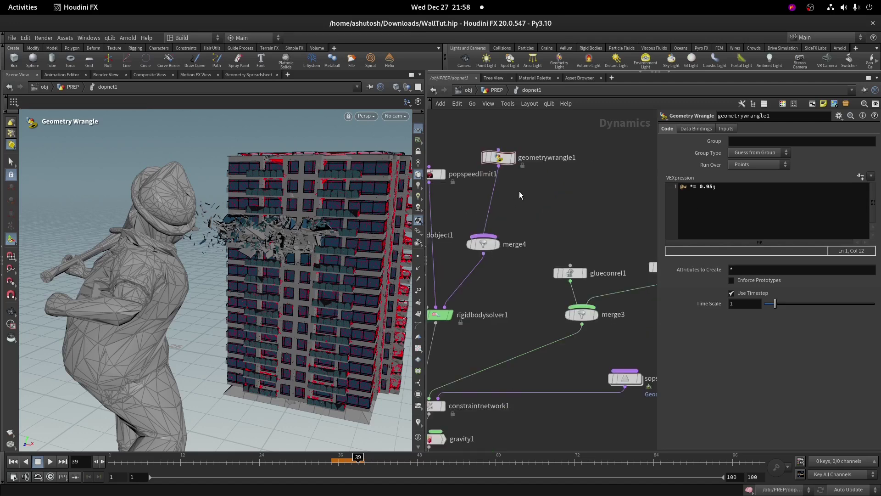
- Add a POP Drag node and wire it into the Merge node beside the Geometry Wrangle
key("Tab")
type("popd")
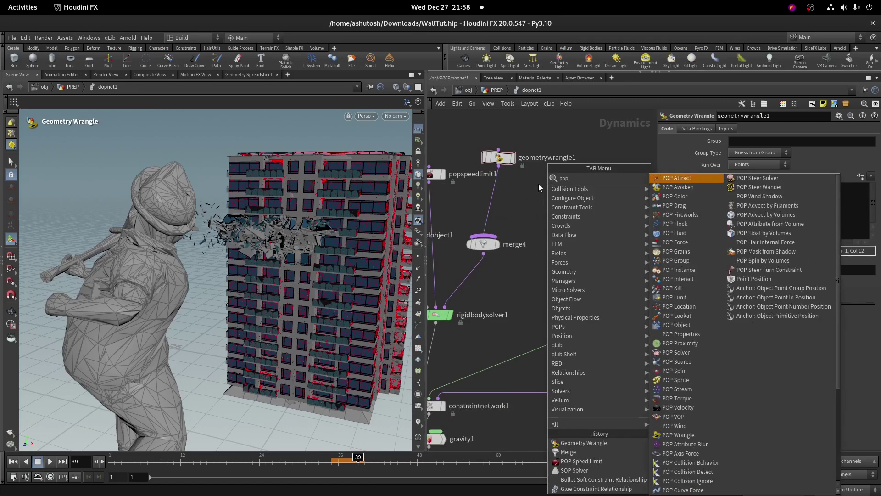
key("Return")
left_click(539, 184)
left_click_drag(539, 192, 483, 235)
left_click(743, 177)
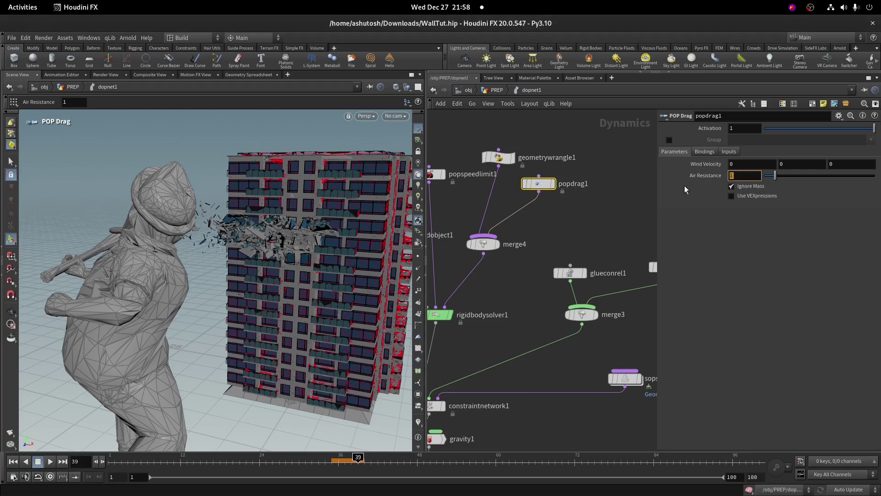
type("0.002")
left_click(747, 197)
type("airre")
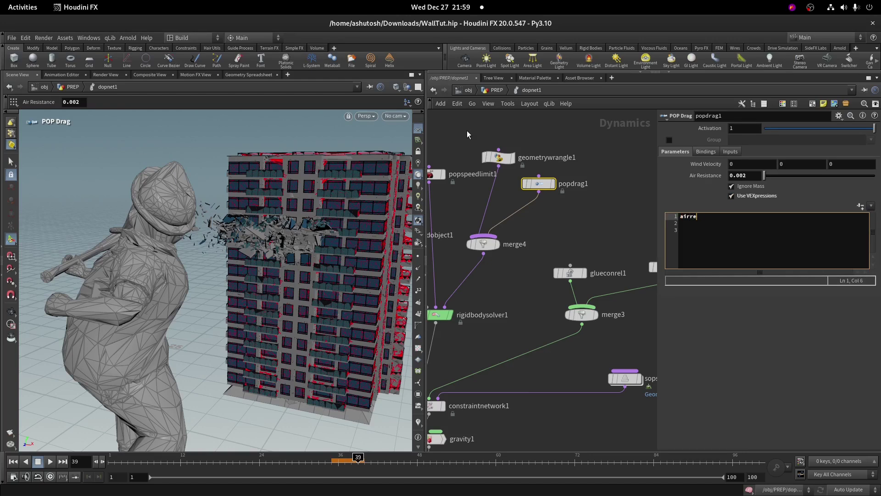
type("sist *= fit(rand(@ot")
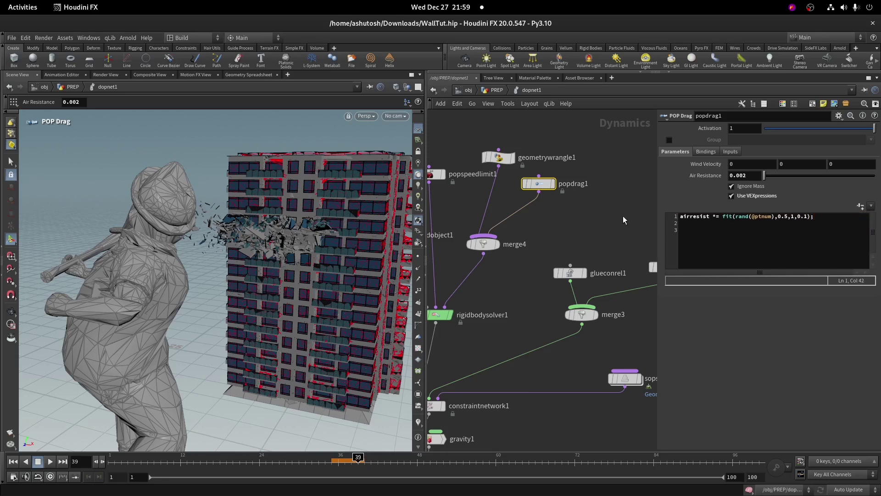
- Return to the PREP network, reset the DOP network's simulation and home the scene view
key("u")
left_click(714, 156)
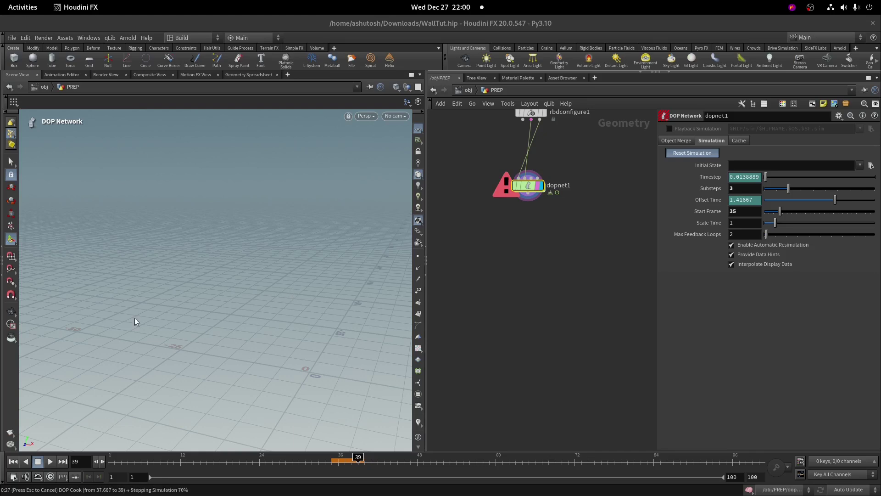
key("space+h")
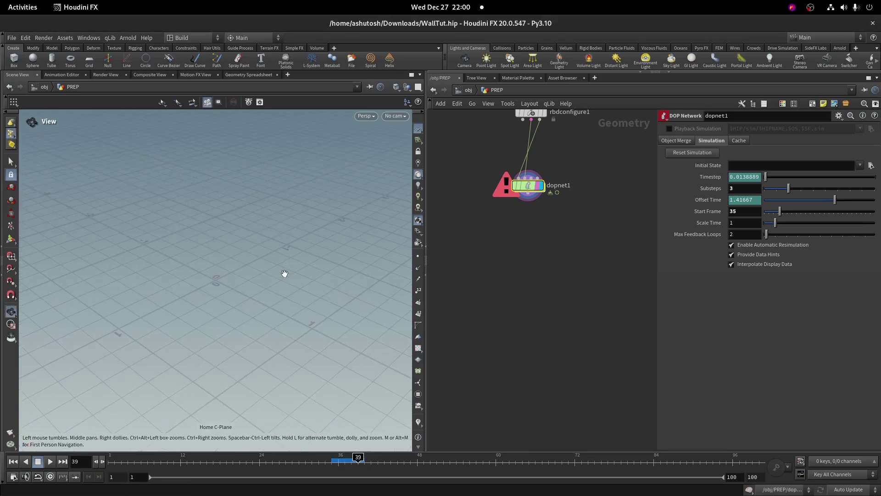
left_click_drag(285, 273, 304, 271)
left_click(558, 164)
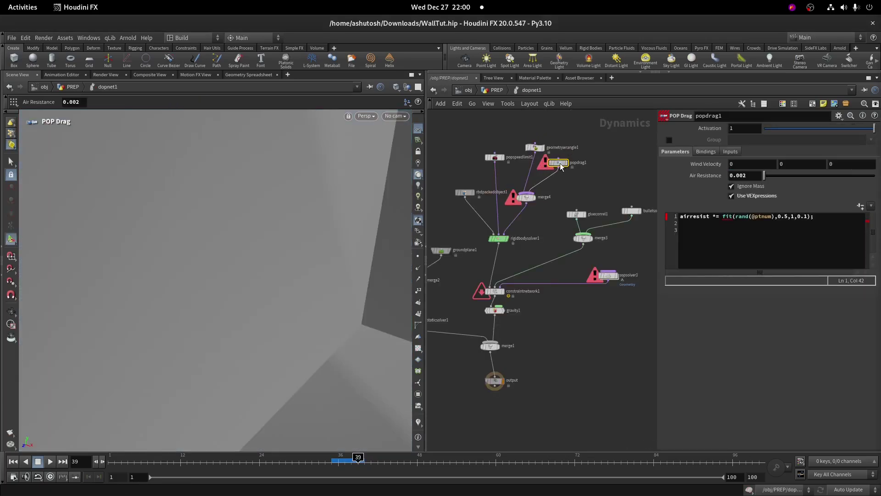
left_click(734, 218)
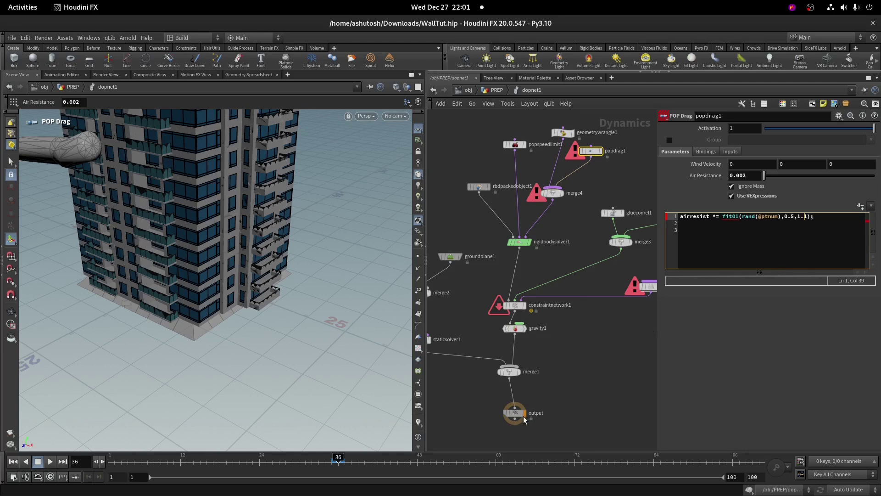
left_click(589, 370)
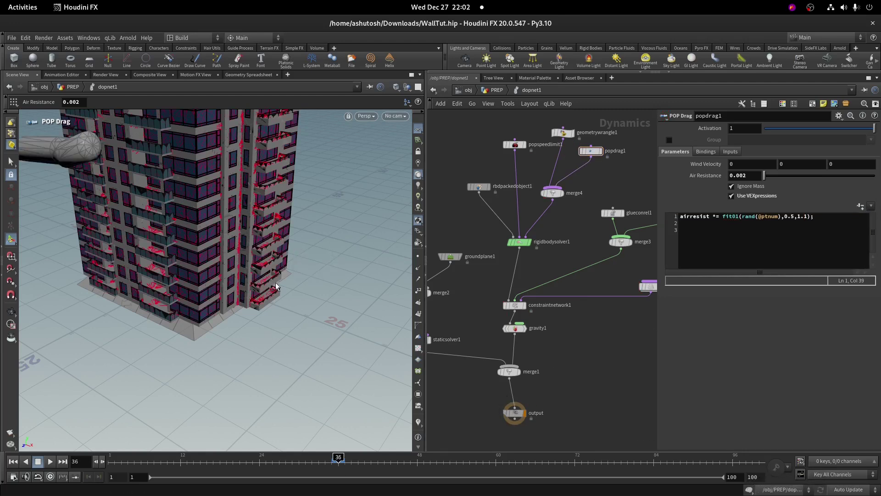
- Add a DOP Import node below dopnet1 in the PREP network
key("u")
key("Tab")
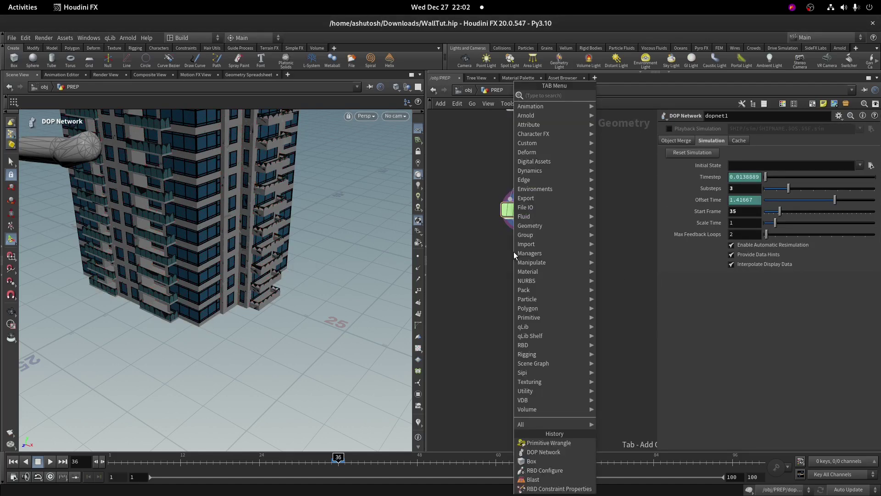
type("dop im")
left_click(620, 96)
left_click(524, 267)
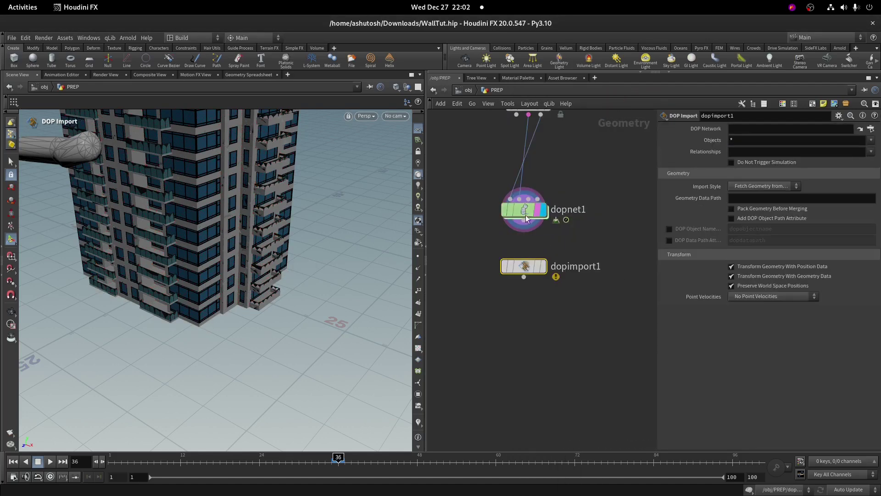
- Point the DOP Import at ../dopnet1 with objects rbd*, importing them as representative points, and display the node
type("rbd*")
key("Return")
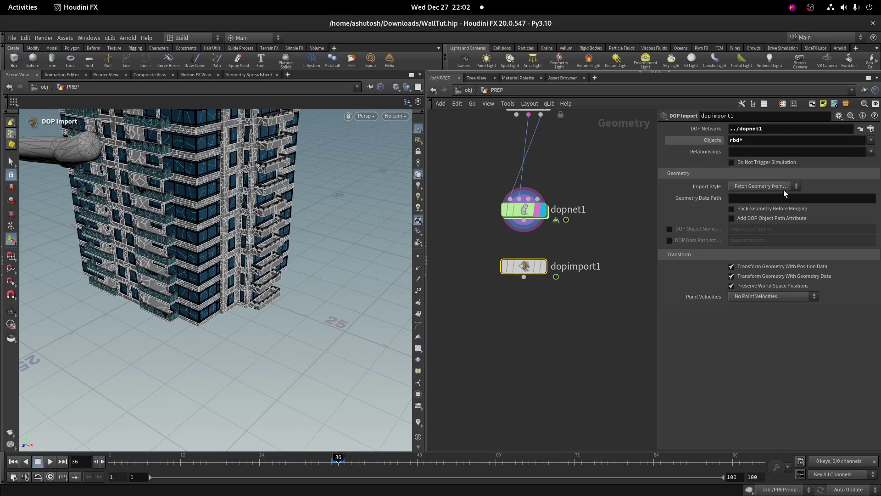
left_click(783, 186)
left_click(773, 197)
scroll(591, 269, "up", 2)
left_click(522, 264)
middle_click(505, 266)
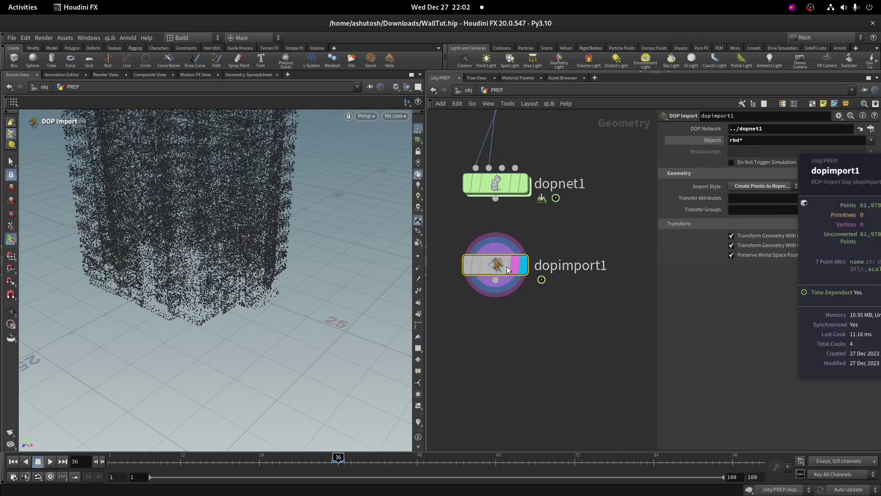
- Add a File Cache node below the DOP Import and wire the import into it
mouse_move(510, 271)
left_mouse_down()
mouse_move(503, 302)
mouse_move(522, 258)
left_mouse_up()
key("Tab")
type("file")
key("Return")
left_click(499, 334)
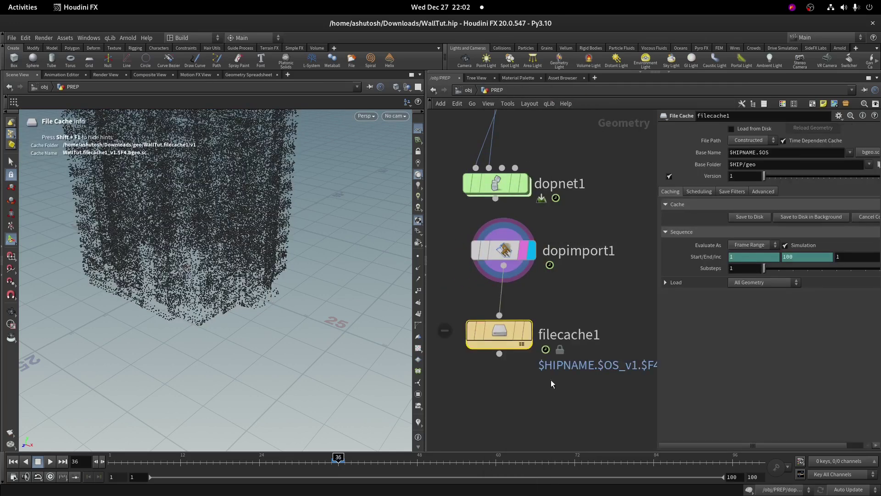
- Rename the File Cache node to sim_cache and scrub the cached simulation through to frame 100
left_click(559, 338)
type("sim_cache")
key("Return")
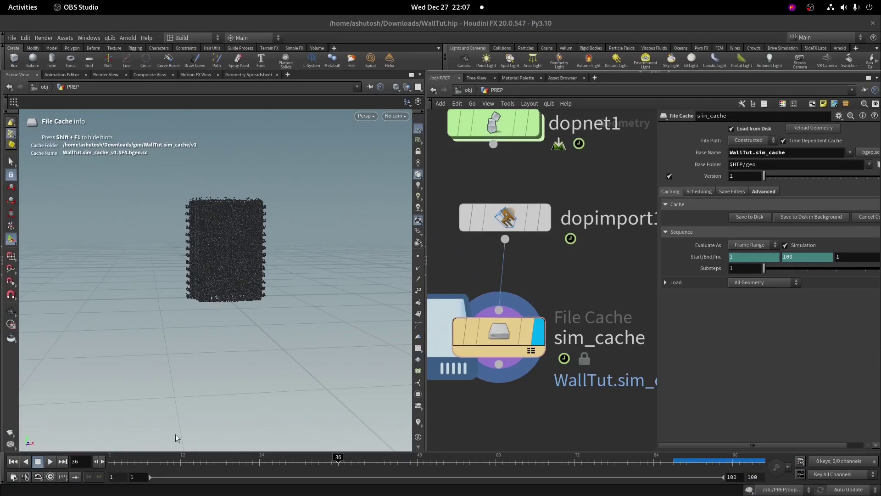
left_click(229, 467)
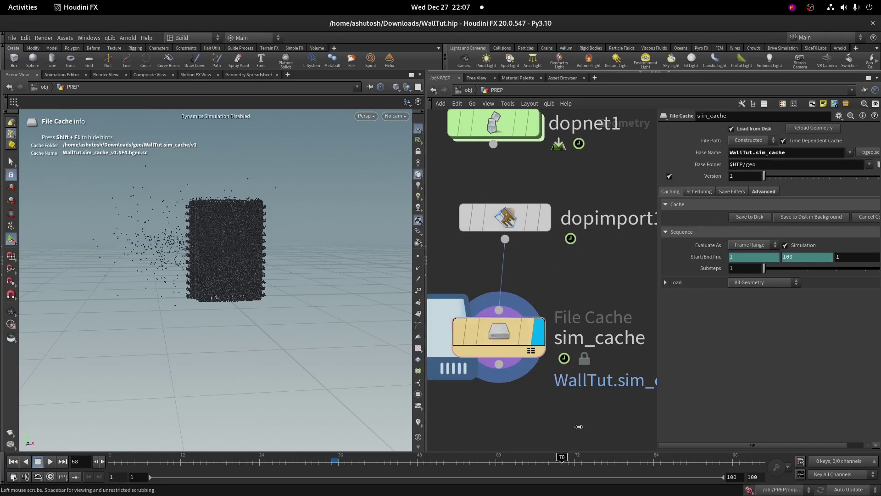
scroll(580, 286, "down", 5)
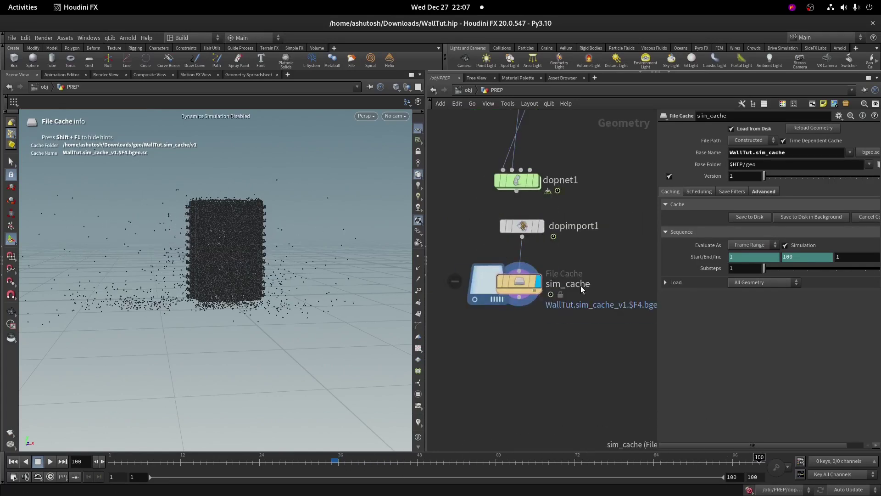
- Add a Transform Pieces node below sim_cache
key("Tab")
type("p")
key("BackSpace")
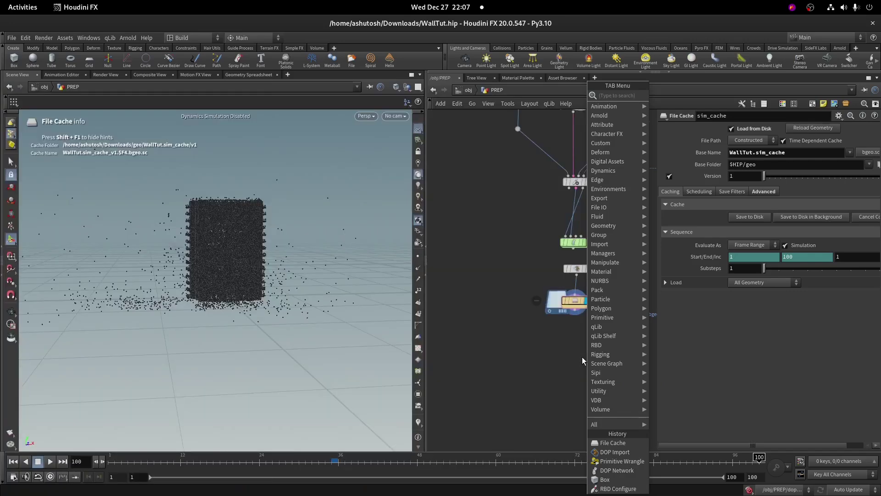
type("tran")
key("Down")
key("Down")
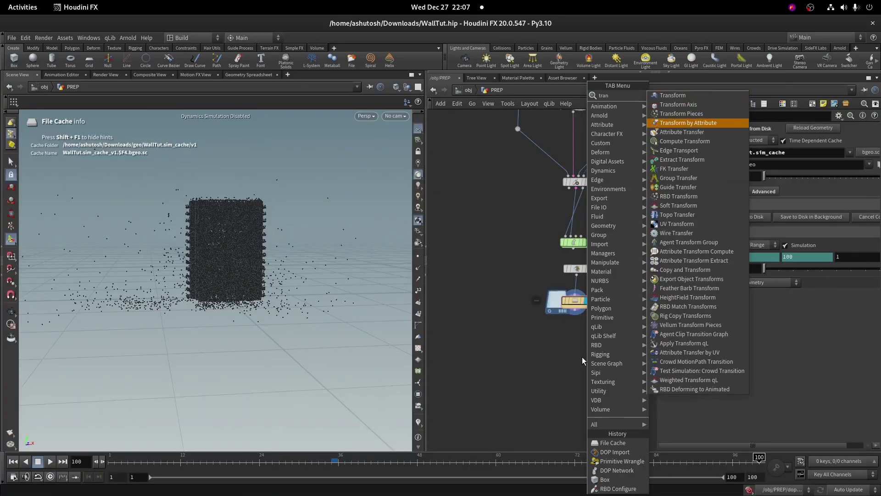
left_click(719, 114)
left_click(568, 357)
scroll(552, 201, "up", 2)
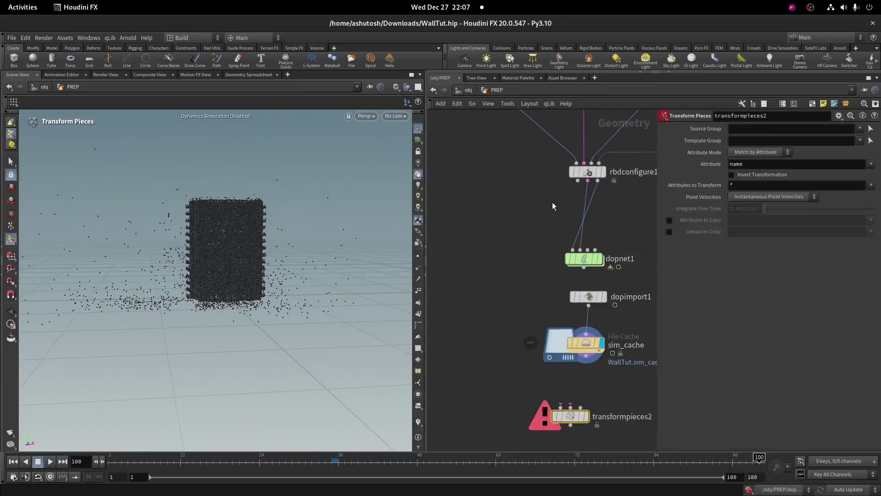
- Wire rbdconfigure1's first output and sim_cache into the Transform Pieces' first two inputs and display the fractured building
left_click(560, 407)
left_click(586, 357)
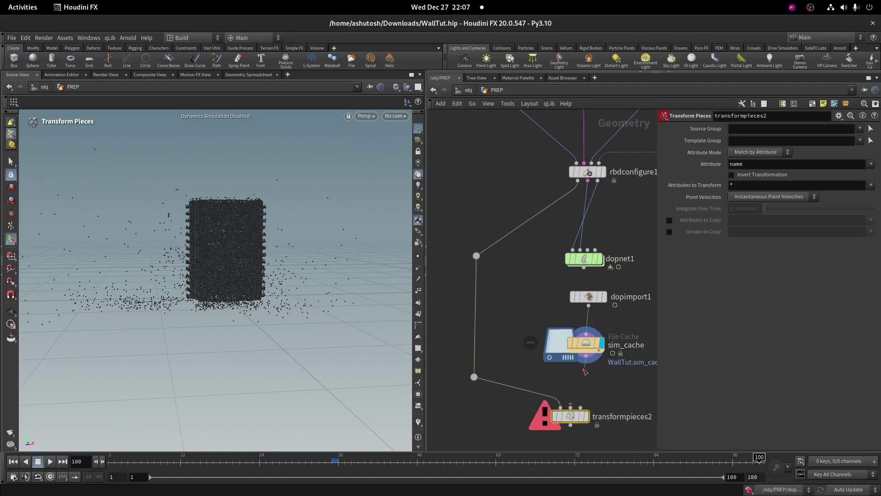
left_click(570, 407)
left_click(587, 416)
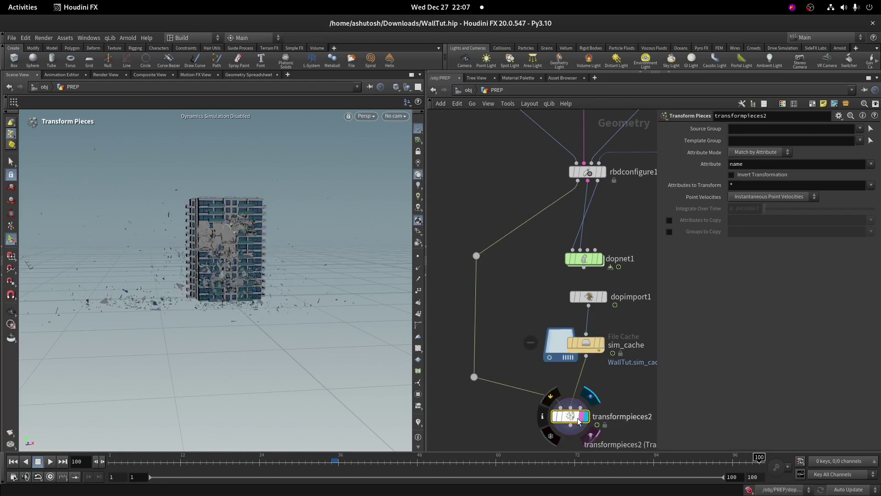
right_click_drag(242, 257, 257, 210, "alt")
left_click_drag(258, 209, 268, 207, "alt")
scroll(623, 274, "down", 5)
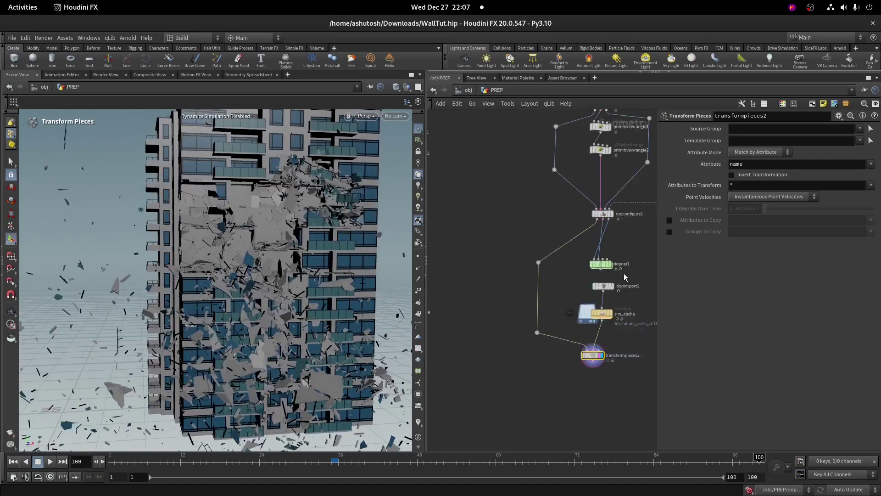
- Merge OUT_COLLIDER with the Transform Pieces output and display the merged character and building
middle_click_drag(513, 431, 558, 361)
left_click(508, 229)
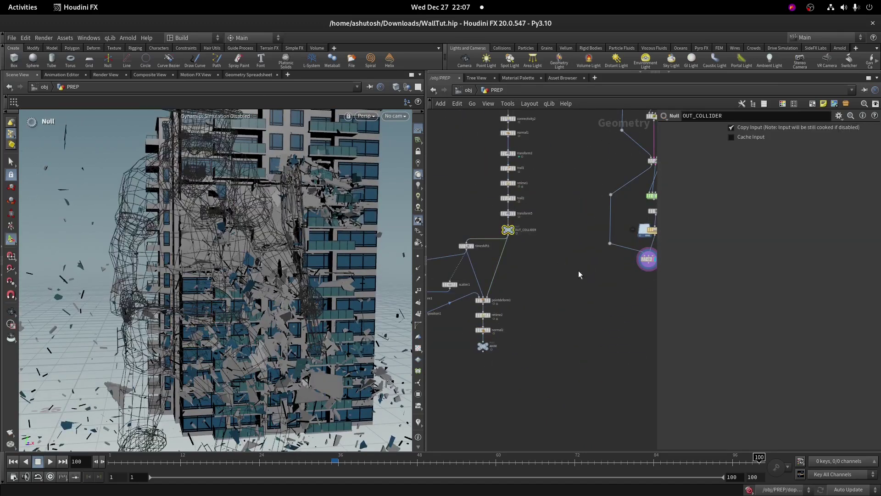
left_click(648, 259, "shift")
left_click_drag(649, 263, 608, 299, "alt")
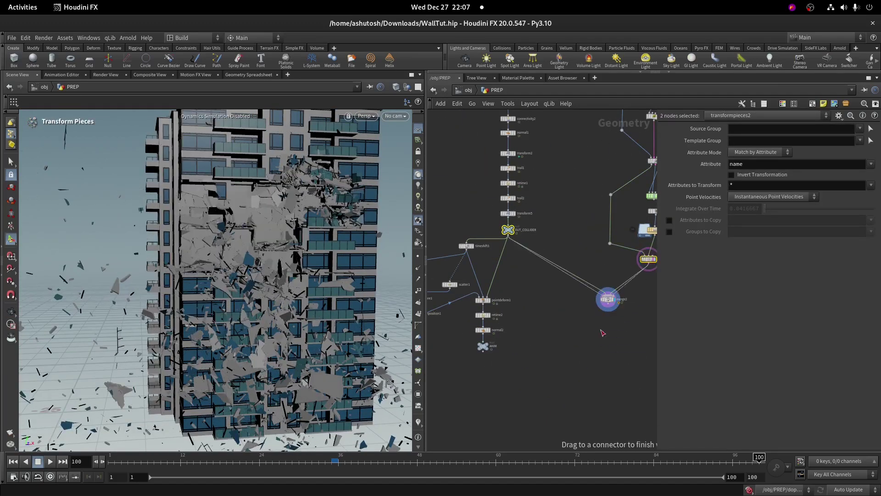
scroll(614, 301, "up", 8)
left_click(602, 292)
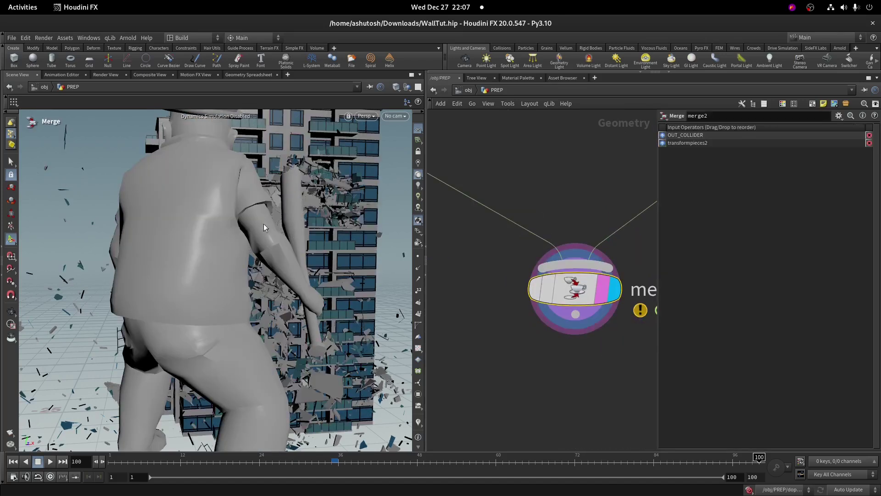
- Create a new camera from a view framing the character and the building, and widen the scene view
right_click_drag(264, 224, 241, 218, "alt")
left_click_drag(240, 217, 186, 228)
left_click(396, 115)
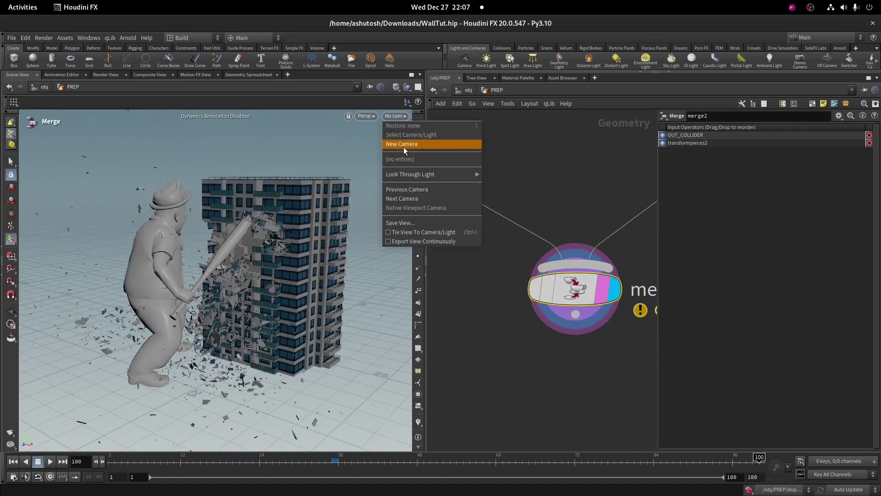
left_click(403, 145)
left_click_drag(425, 157, 502, 156)
left_click(495, 151)
- Orbit the camera to translate about 42.5, 25.3, 84.7 and turn off the camera object's display
mouse_move(317, 284)
left_mouse_down("alt")
mouse_move(296, 267)
mouse_move(305, 258)
left_mouse_up("alt")
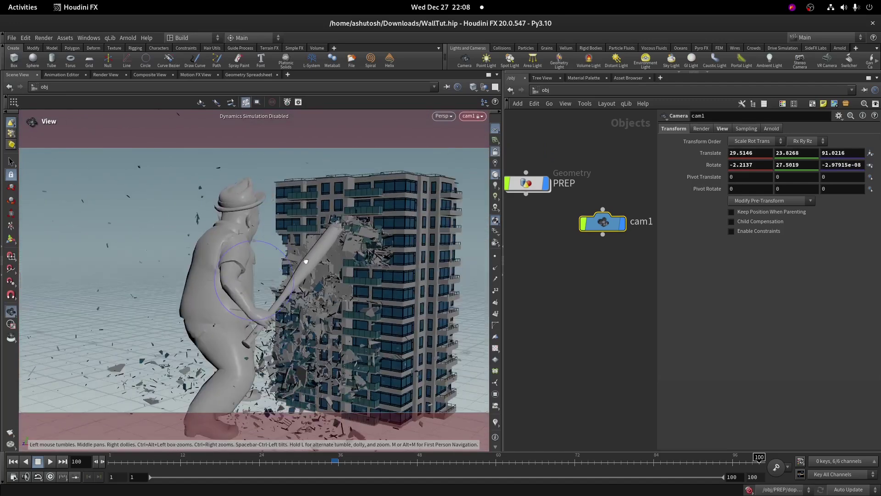
key("w")
key("w")
left_click(622, 223)
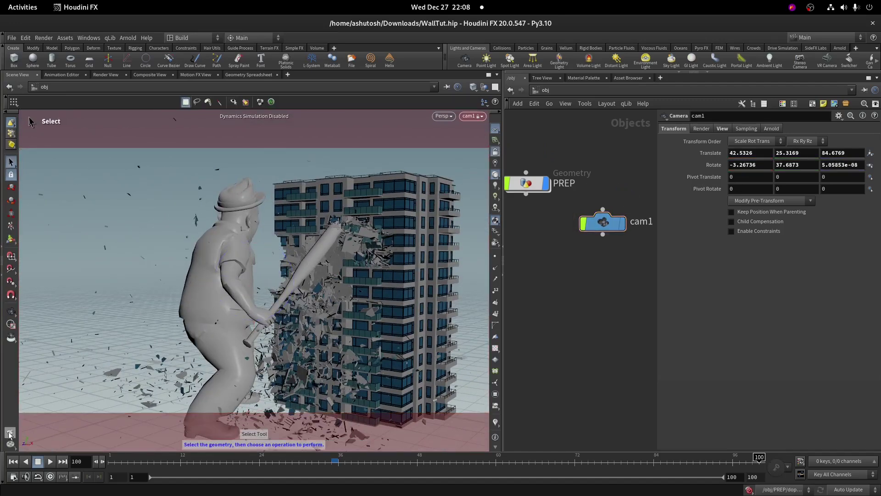
- Generate a flipbook of the camera view and maximize the MPlay window showing it
left_click(10, 432)
left_click(141, 483)
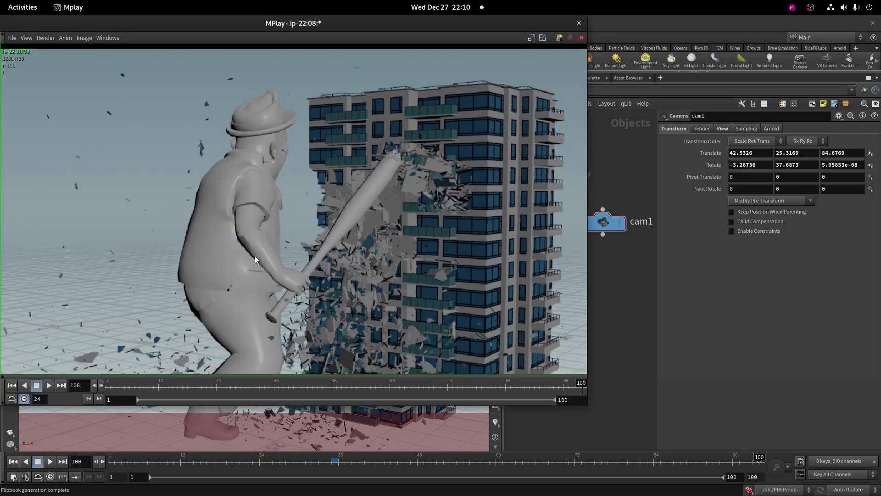
scroll(262, 261, "down", 2)
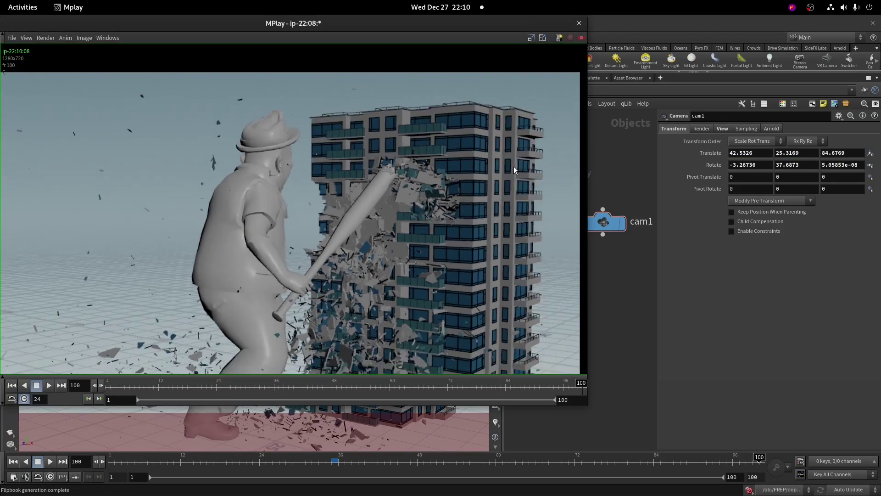
double_click(561, 28)
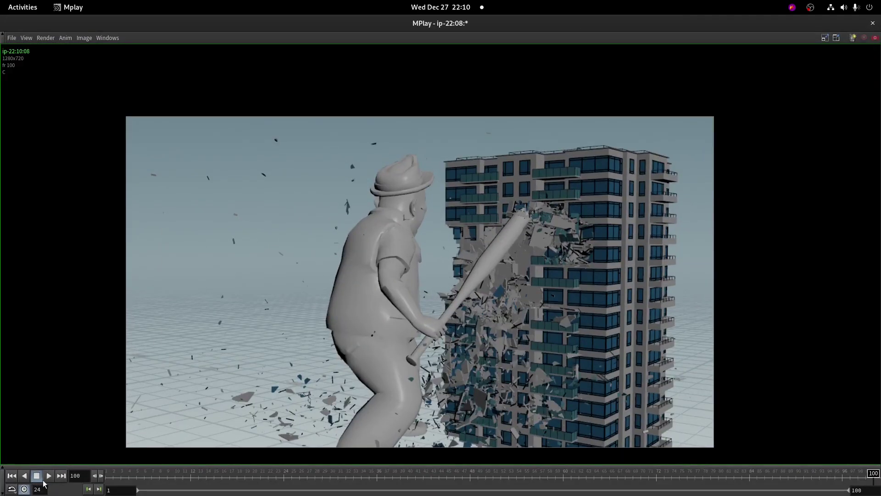
- Play and scrub the flipbook, zooming in to examine the bat's impact and the building debris
left_click(49, 475)
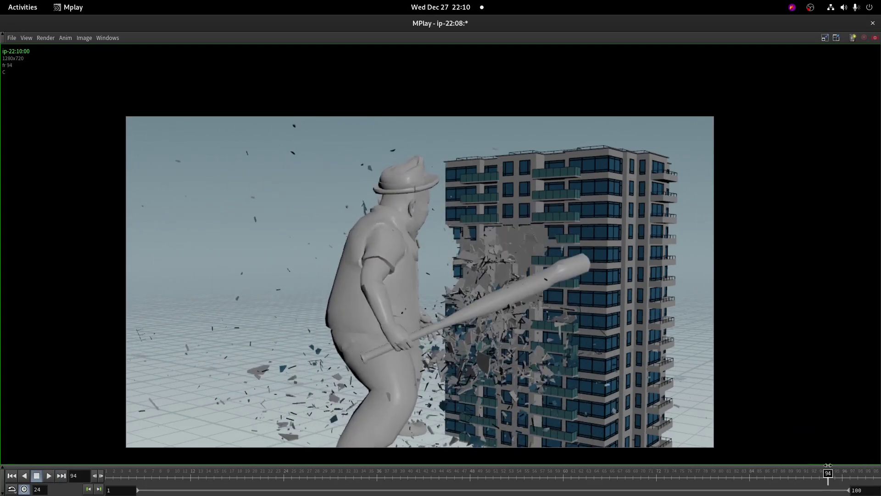
scroll(509, 202, "up", 5)
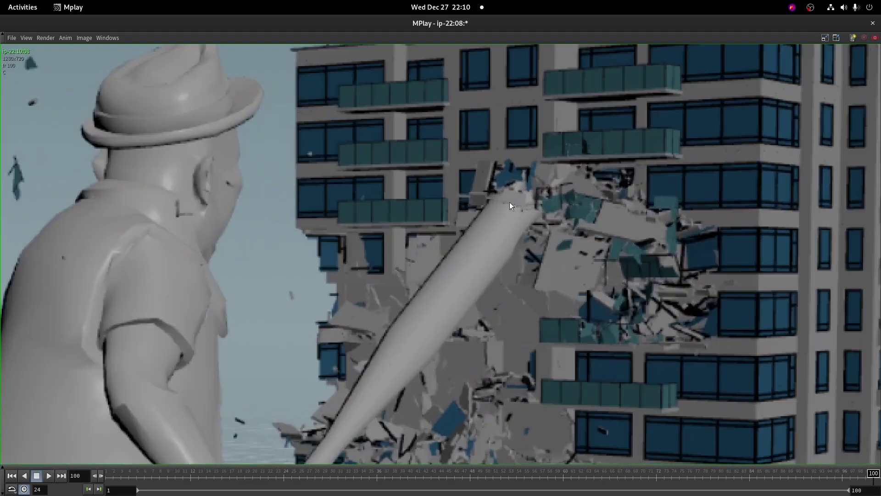
scroll(521, 202, "down", 5)
scroll(520, 203, "up", 1)
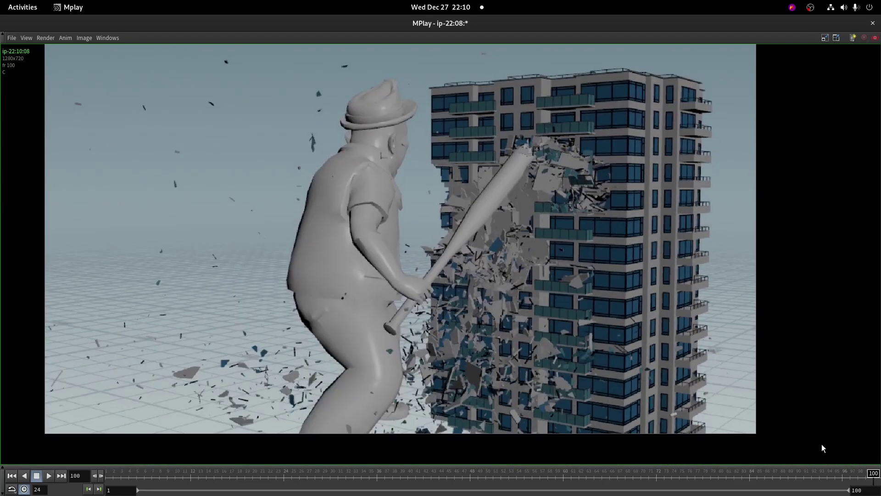
key("Left")
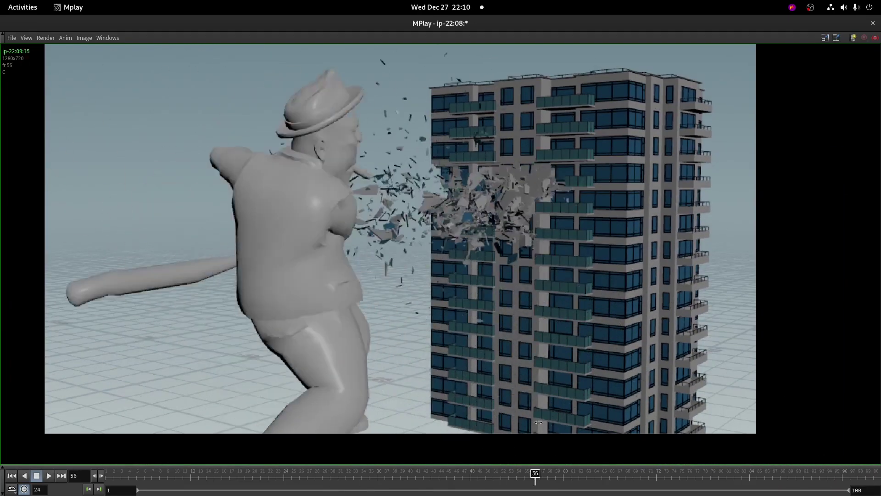